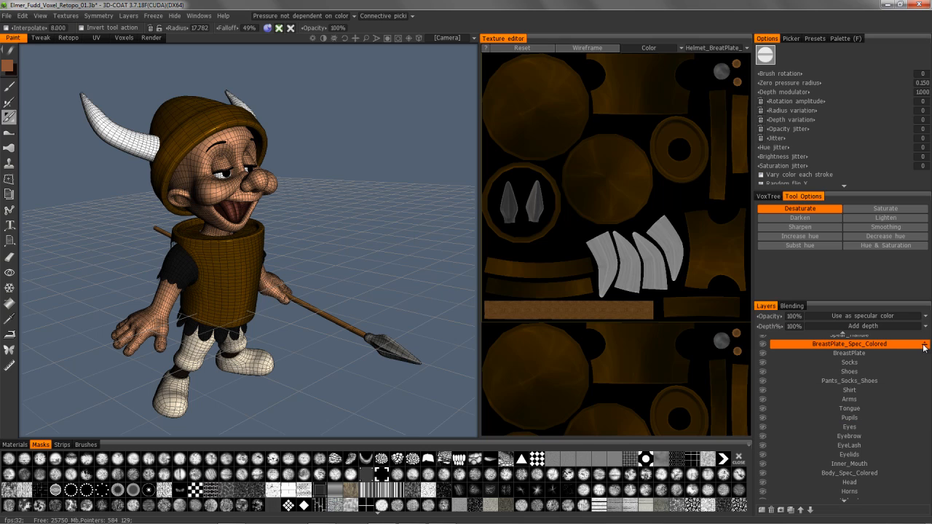
Check the blending settings of the BreastPlate_Spec_Colored layer and return to the layer list
mouse_move(925, 345)
left_mouse_down()
mouse_move(925, 361)
mouse_move(925, 349)
left_mouse_up()
right_click(848, 353)
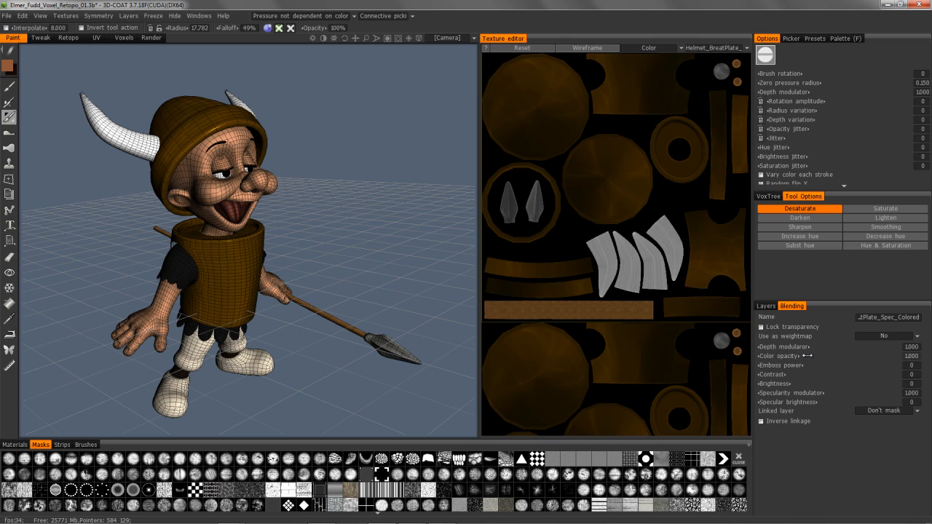
left_click(765, 306)
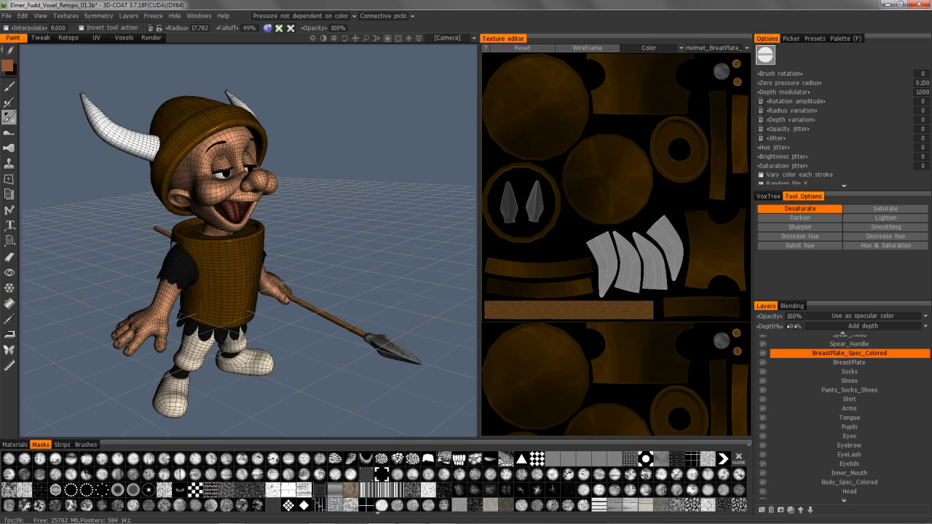
Vary the depth of the BreastPlate_Spec_Colored layer and set it back to 100%
left_click_drag(760, 330, 773, 326)
left_click(795, 328)
type("100")
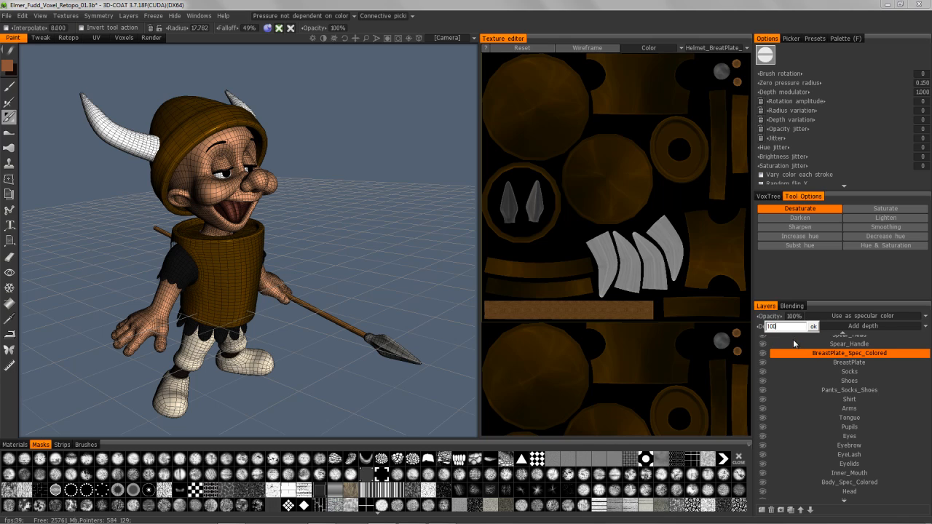
key("Return")
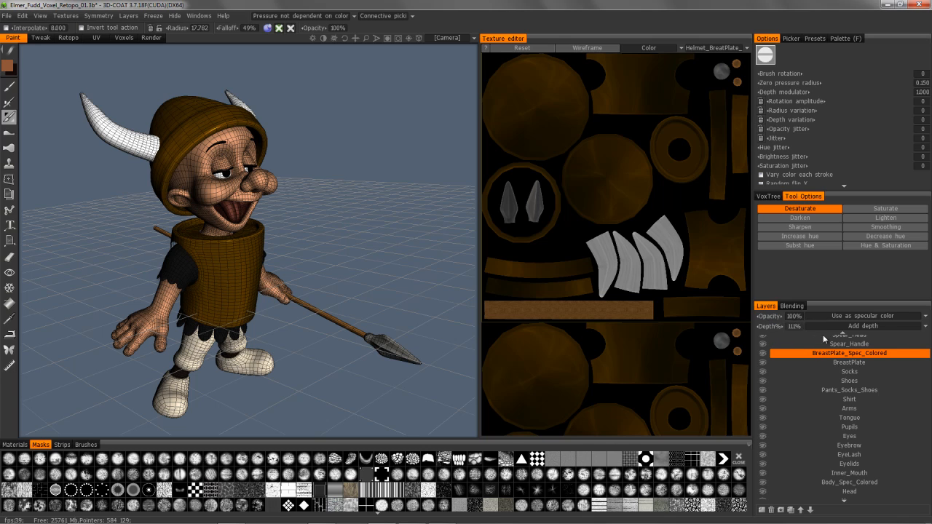
Review the depth and color blend modes available for the BreastPlate_Spec_Colored layer
left_click(838, 324)
left_click(821, 319)
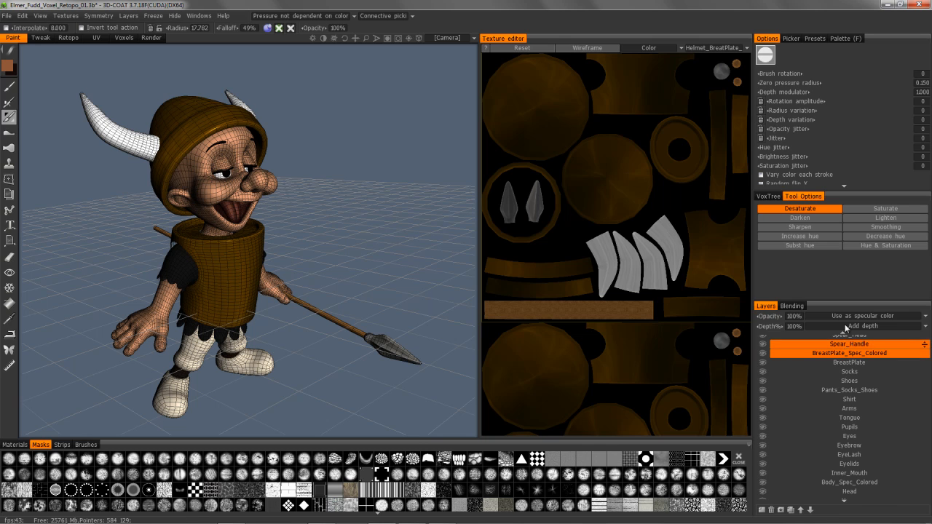
left_click(851, 318)
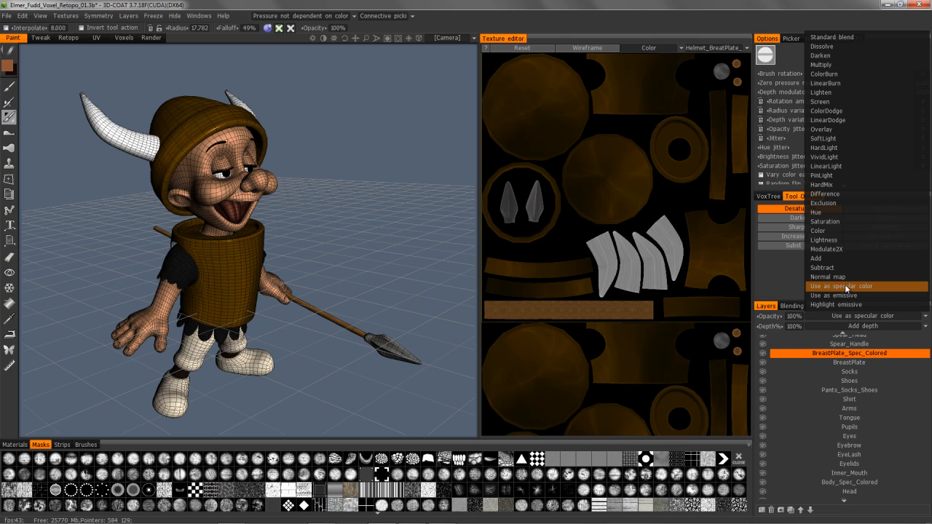
left_click(870, 354)
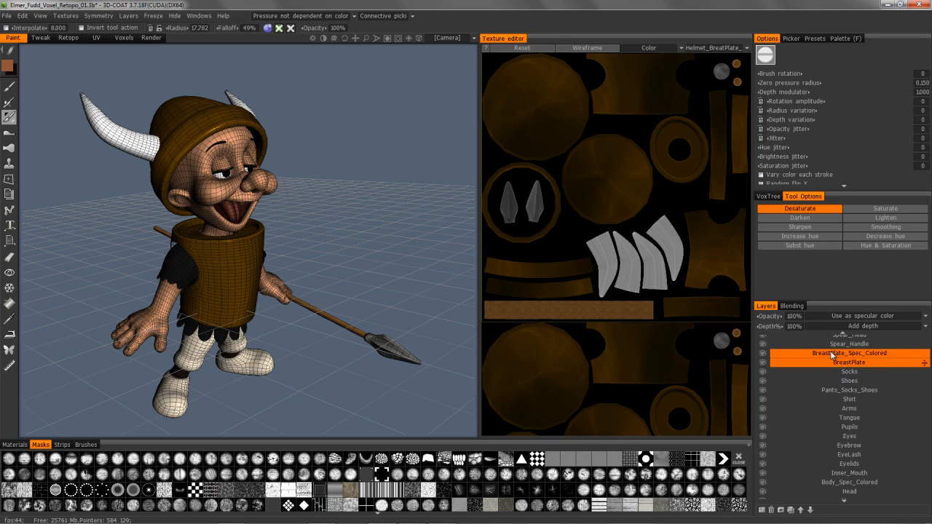
Examine the layer's additional blending parameters, including weightmap use, specularity and layer linking, alongside the layer list
left_click(791, 306)
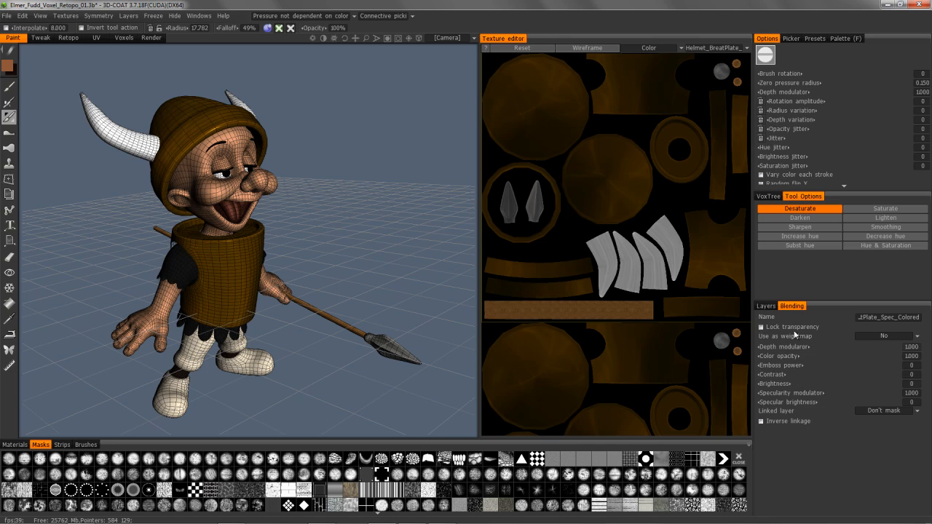
left_click(769, 308)
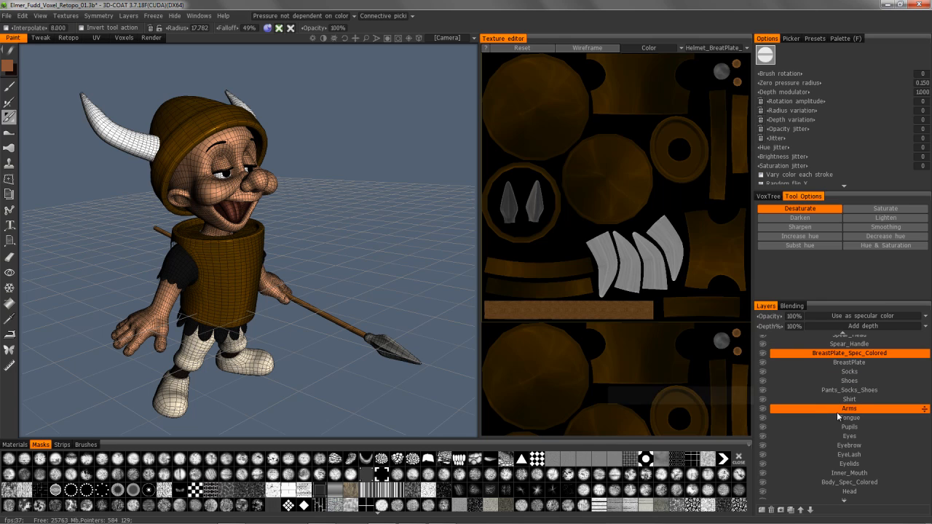
left_click(792, 307)
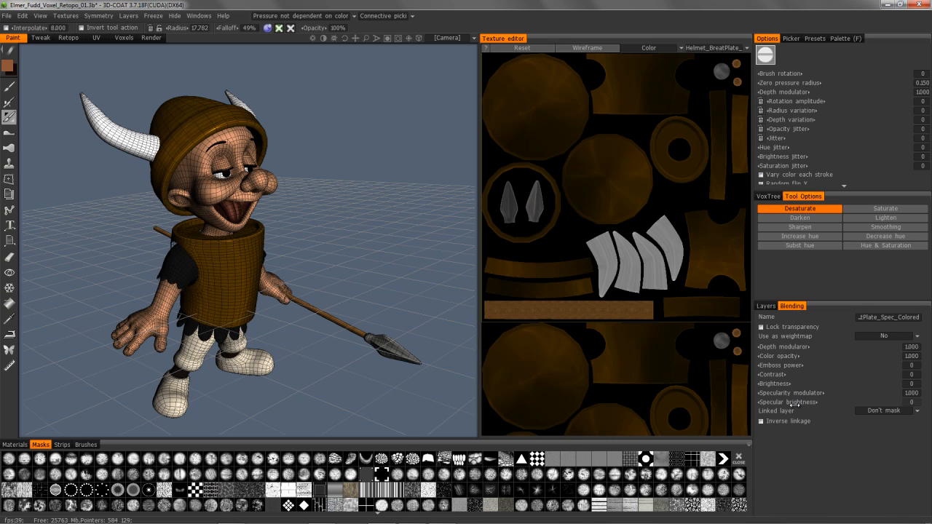
left_click(765, 307)
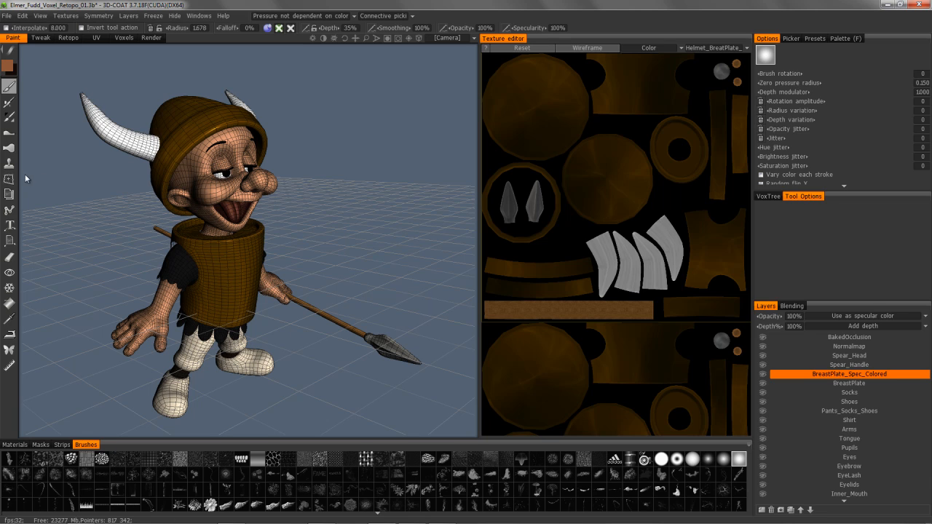
Compare the tool options of the Clone, Fill and Text tools
left_click(9, 165)
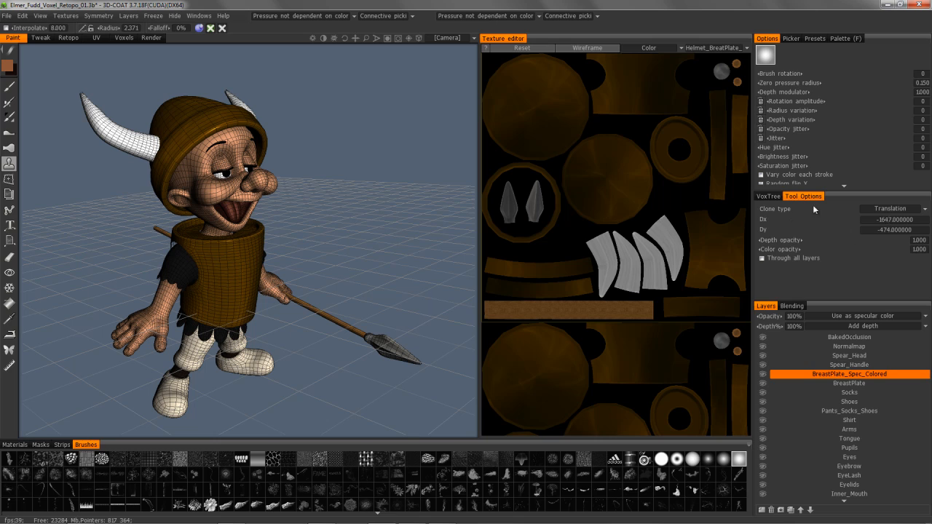
left_click(10, 305)
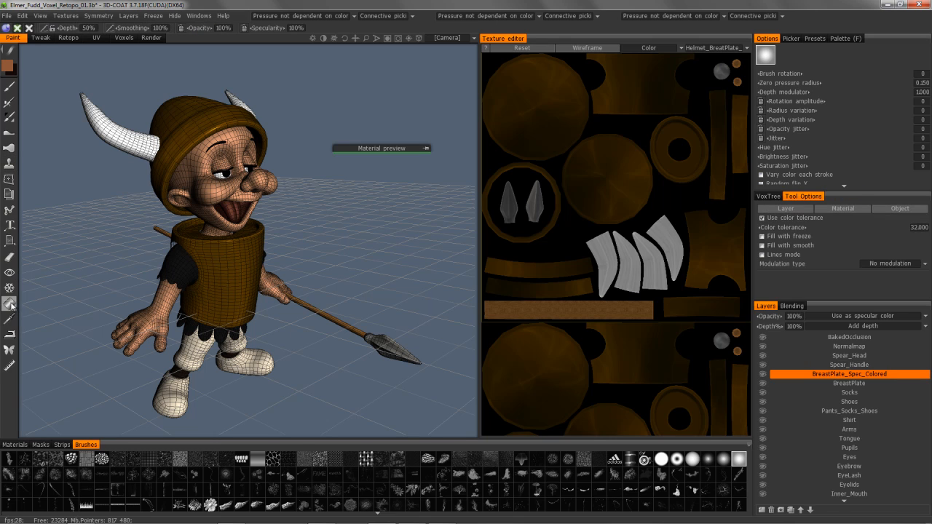
left_click(10, 226)
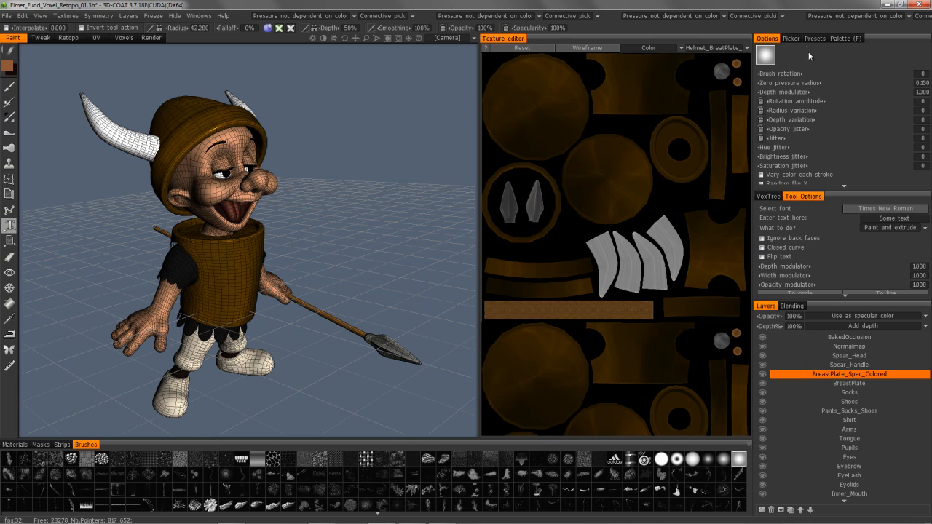
Switch the color picker to the Image picker type
left_click(791, 38)
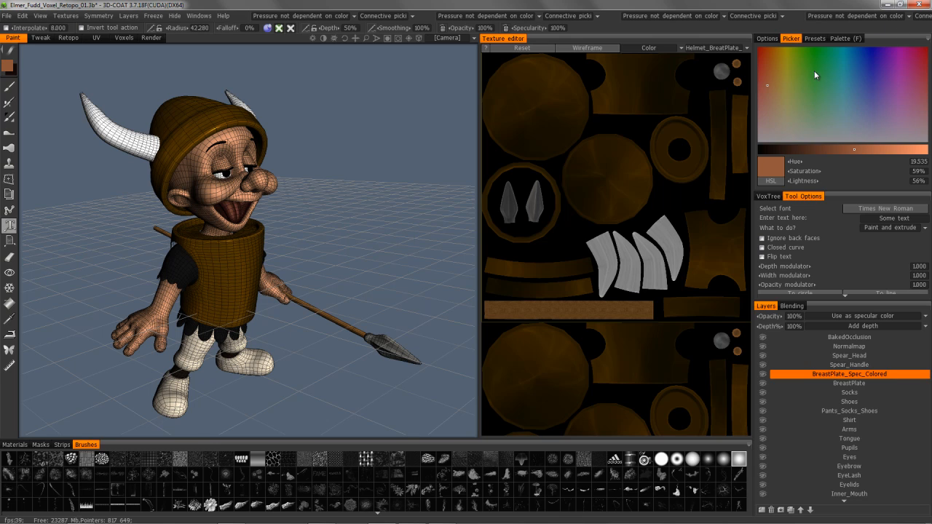
left_click(929, 41)
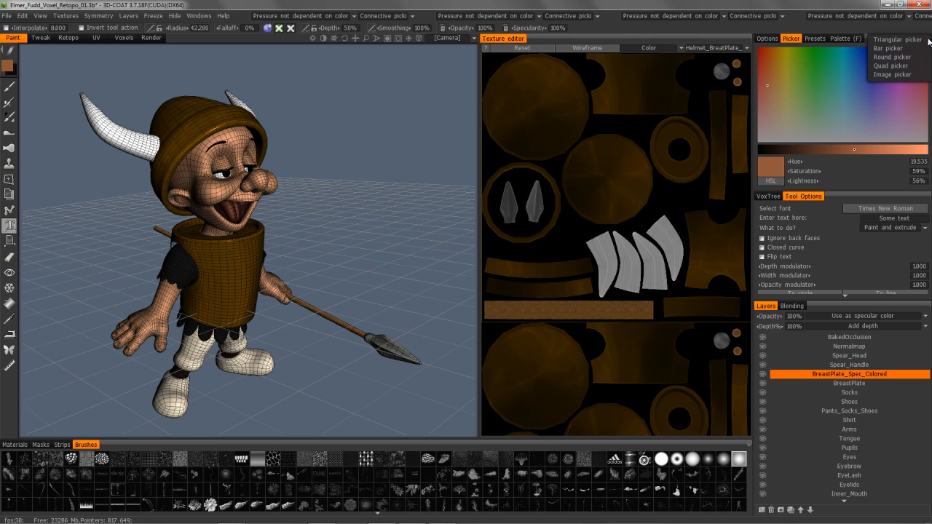
left_click(902, 75)
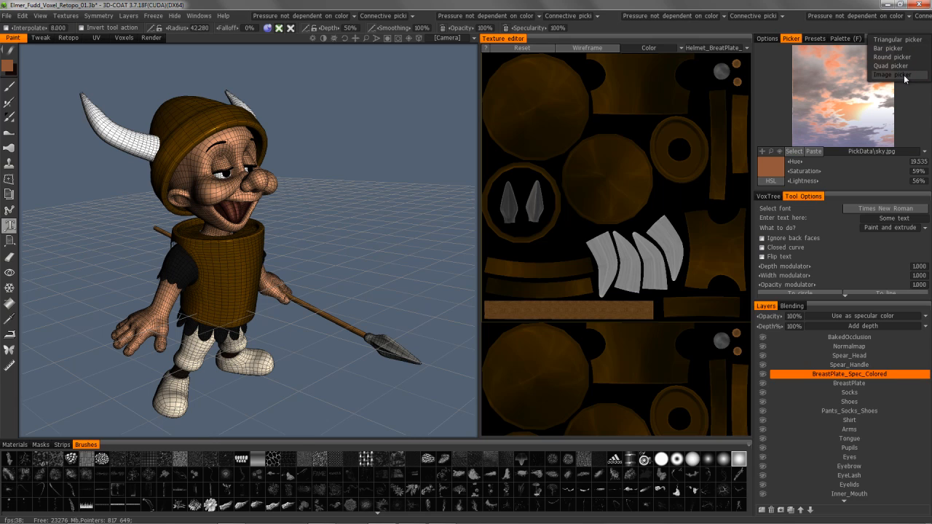
Load Elmer_Fudd.jpg from the Unused Icons folder as the picker's reference image
left_click(794, 151)
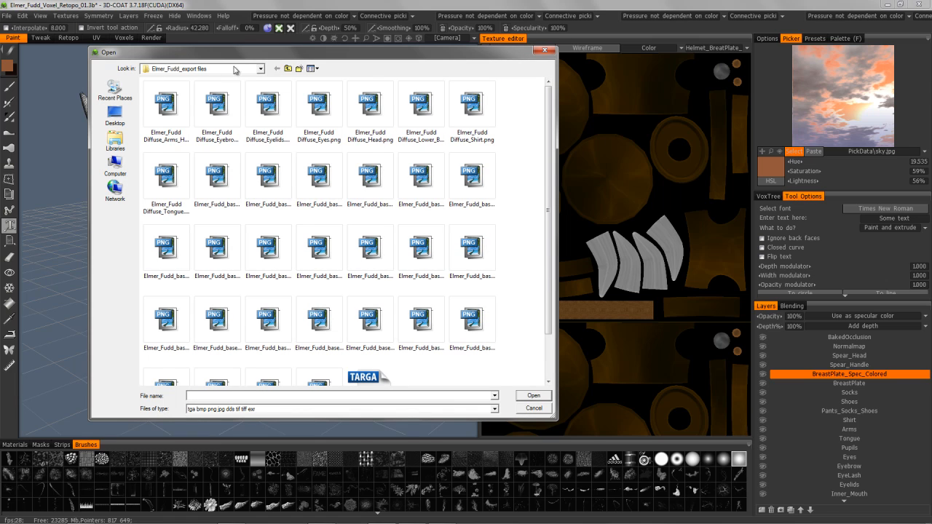
left_click(197, 205)
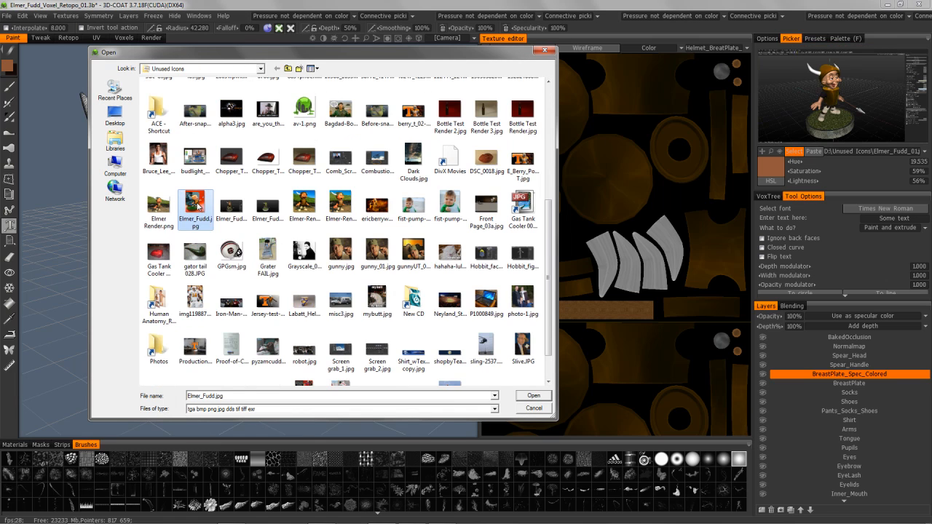
double_click(196, 206)
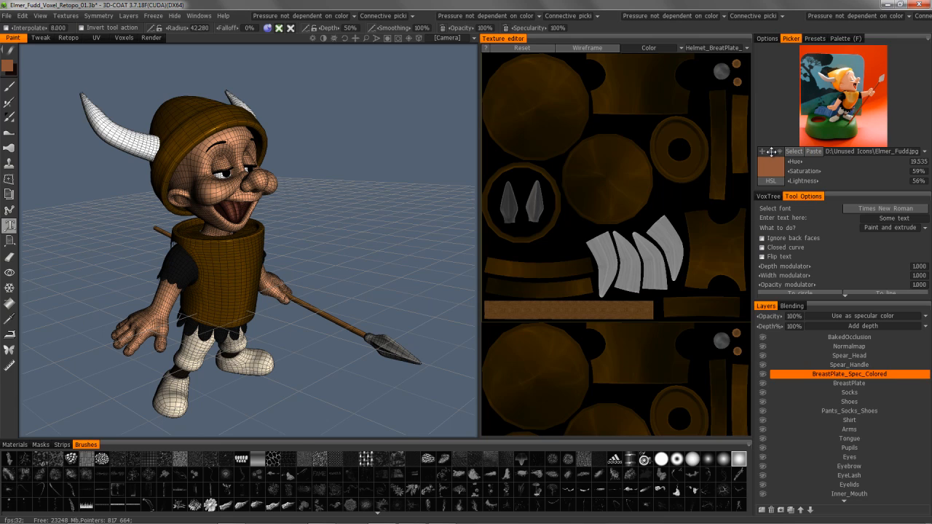
Zoom and pan the picker's reference image to frame the character's head
left_click_drag(770, 150, 796, 155)
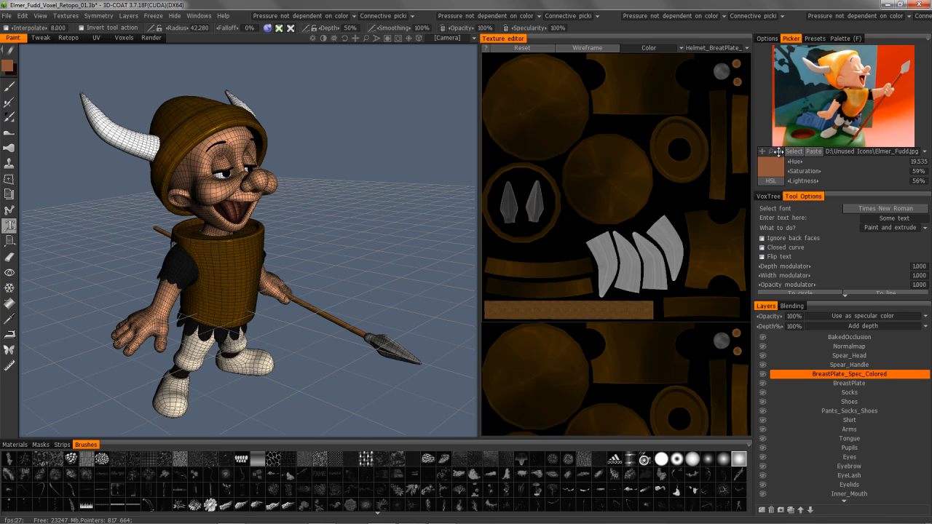
left_click(780, 153)
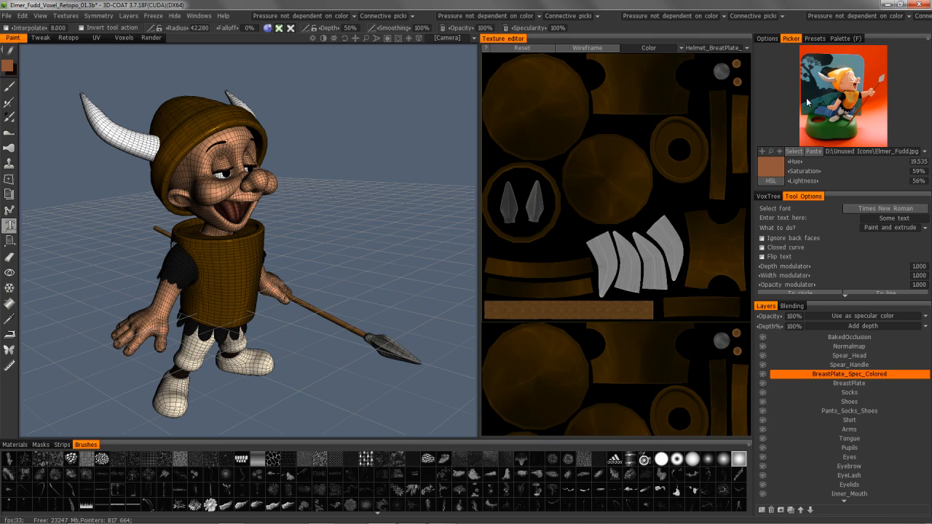
left_click_drag(770, 152, 853, 143)
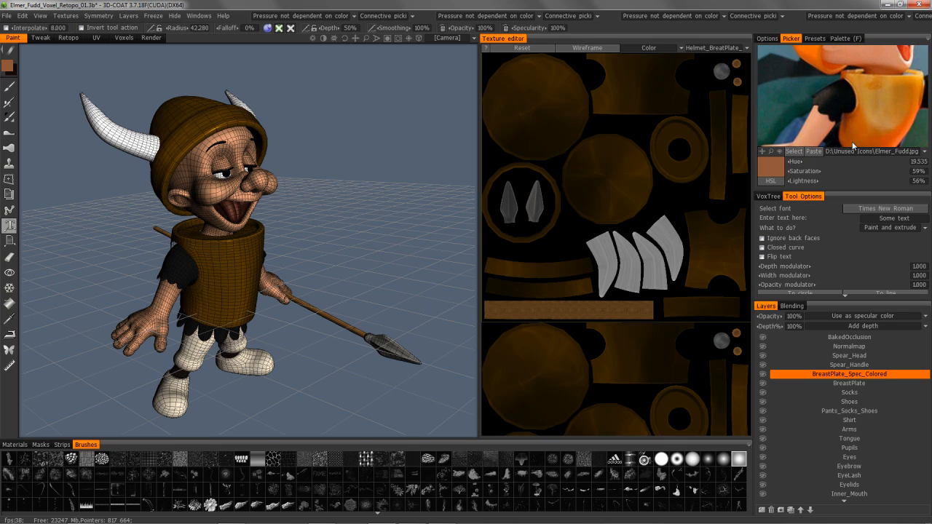
left_click_drag(760, 151, 795, 136)
left_click_drag(780, 161, 783, 159)
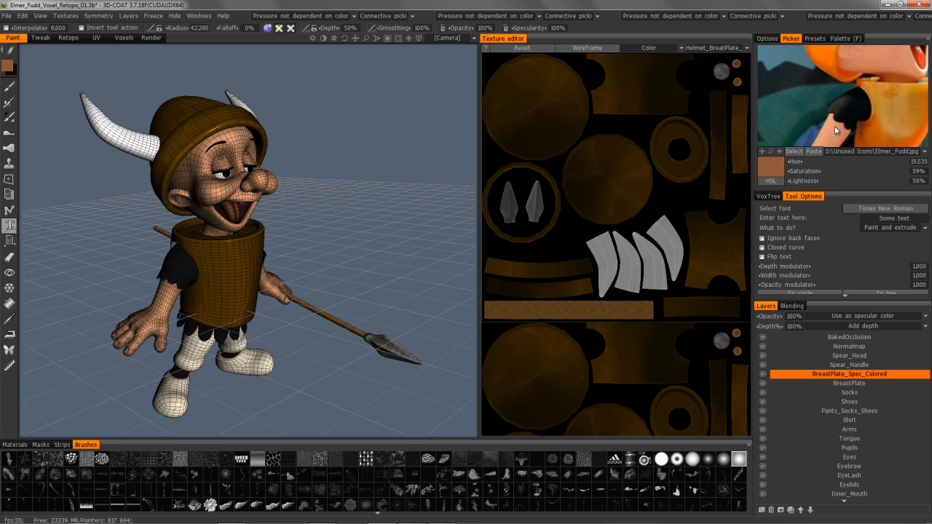
middle_click_drag(852, 111, 849, 132)
scroll(849, 133, "down", 3)
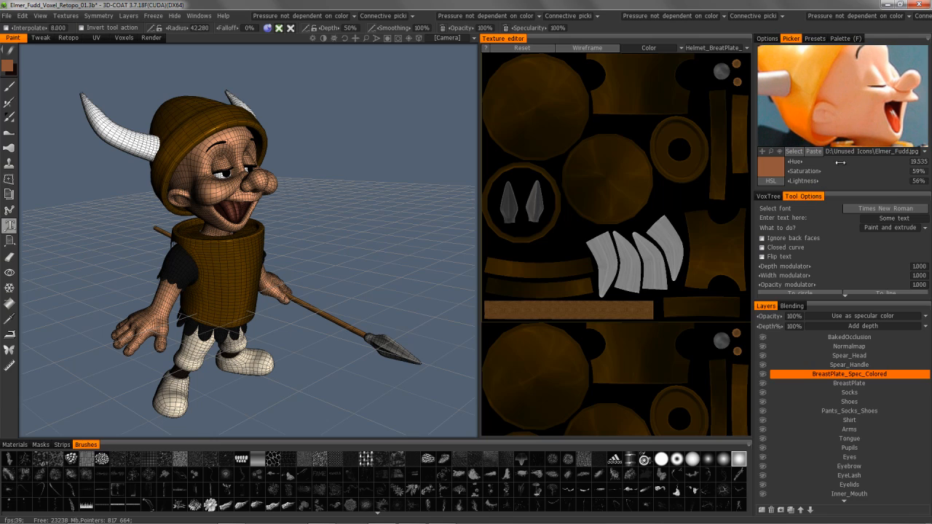
Sample an orange-red from the mouth in the reference image and adjust it to 98% saturation and 96% lightness
mouse_move(797, 161)
left_mouse_down()
mouse_move(815, 160)
mouse_move(806, 161)
left_mouse_up()
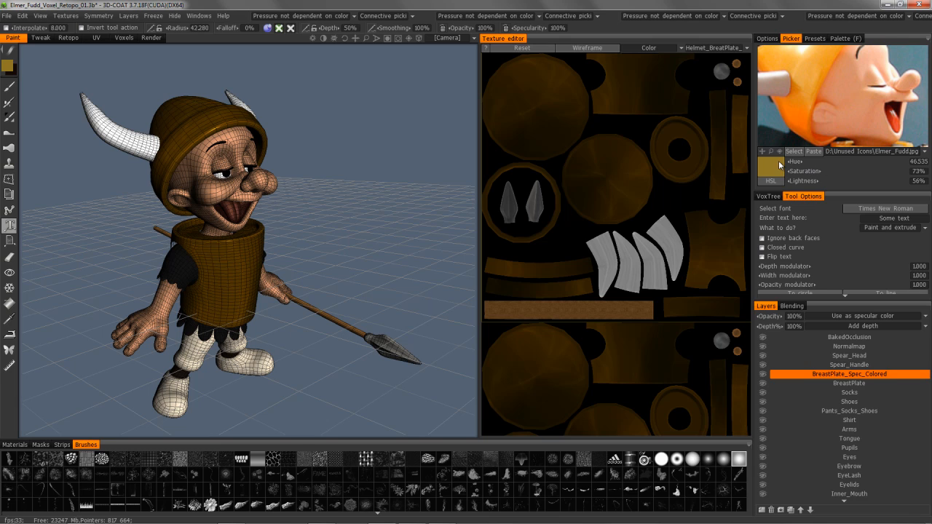
left_click(895, 122)
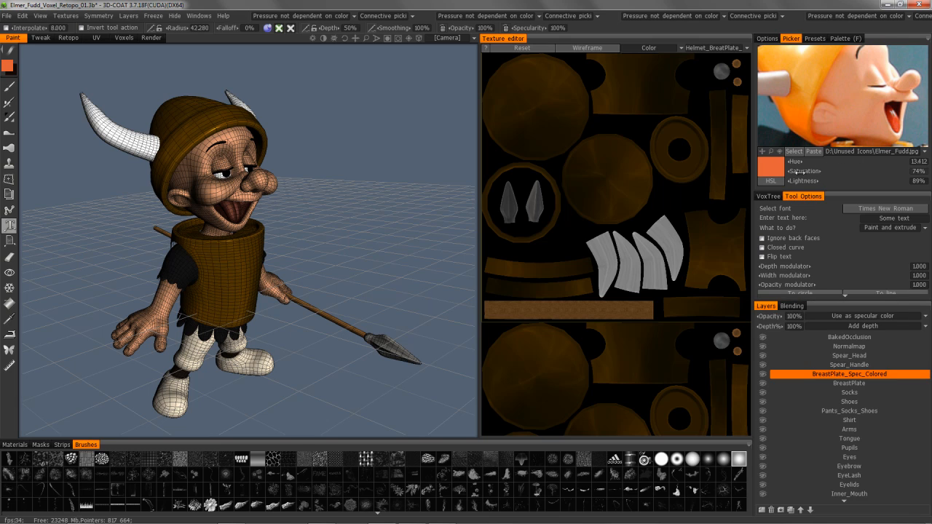
left_click_drag(804, 171, 813, 171)
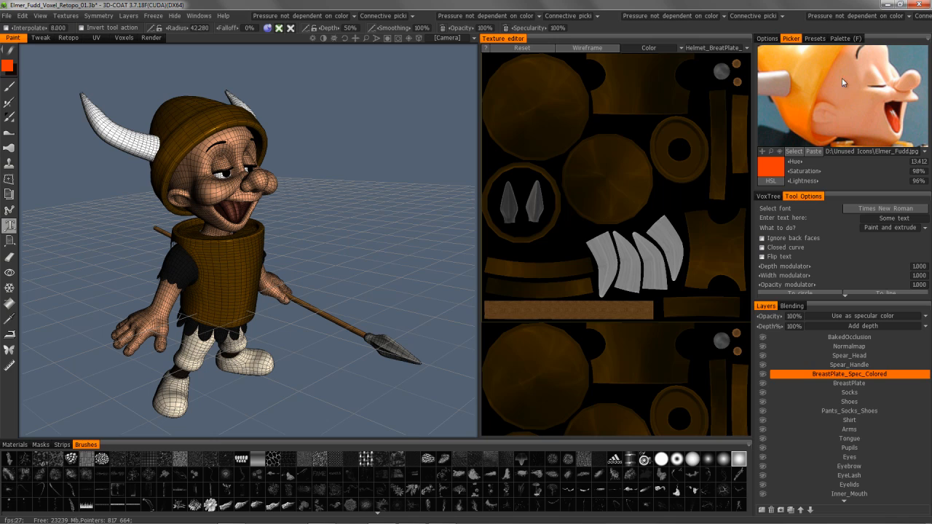
Browse the picker's list of loaded images and choose Elmer_Fudd.jpg again
left_click(872, 152)
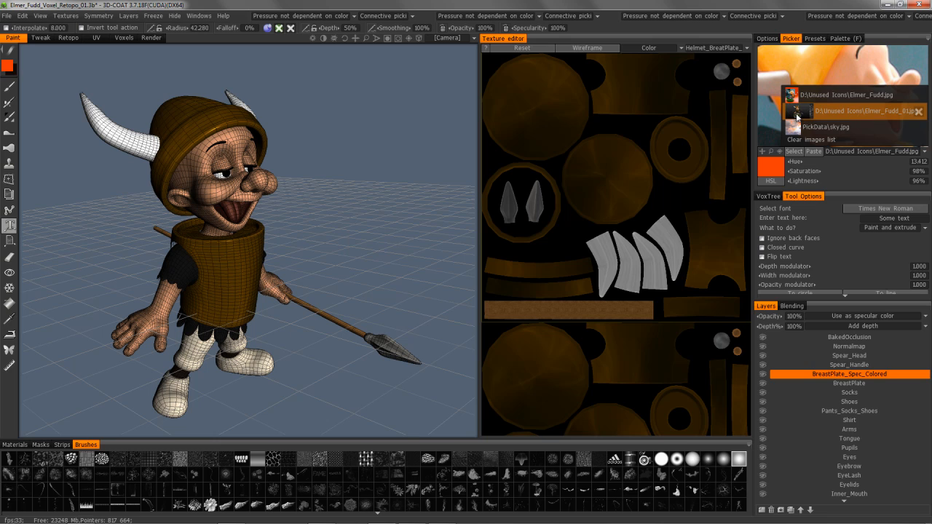
mouse_move(798, 117)
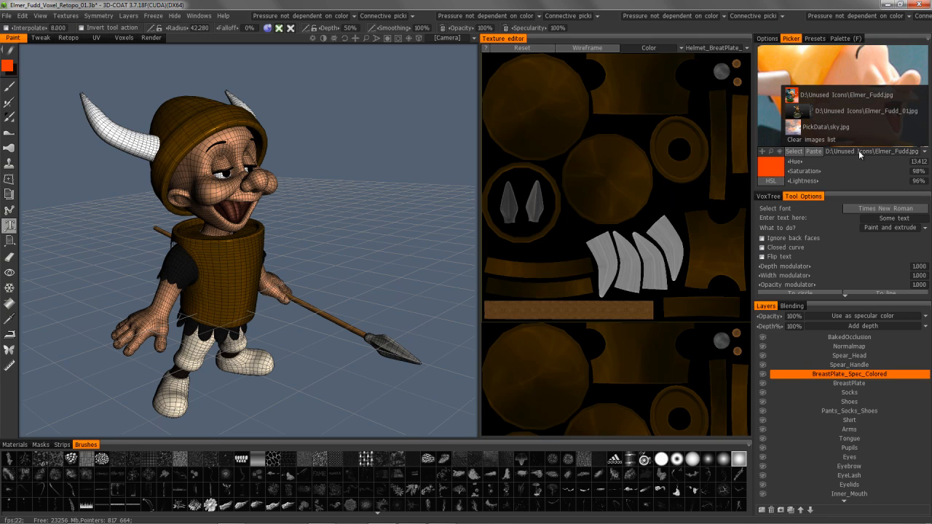
left_click(825, 95)
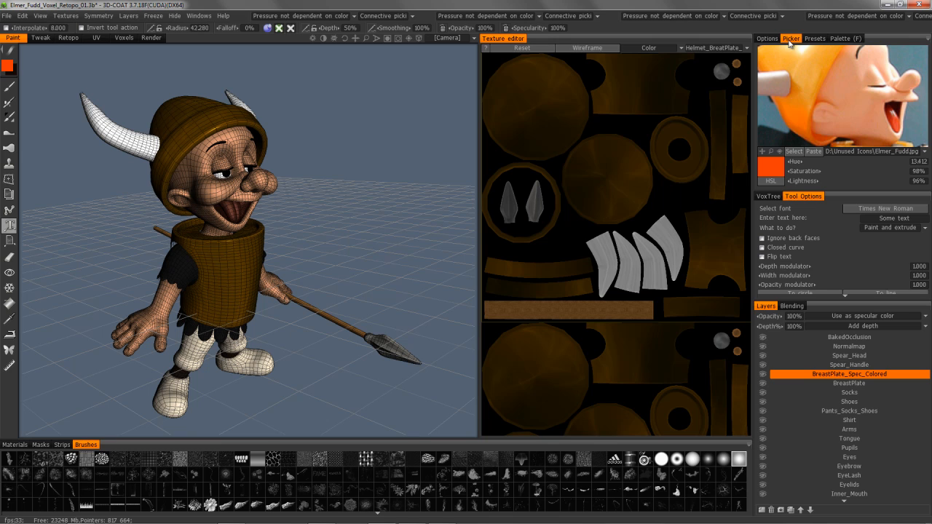
Float the color picker over the viewport, widen it, and dock it back beside the palette
left_click_drag(792, 42, 73, 56)
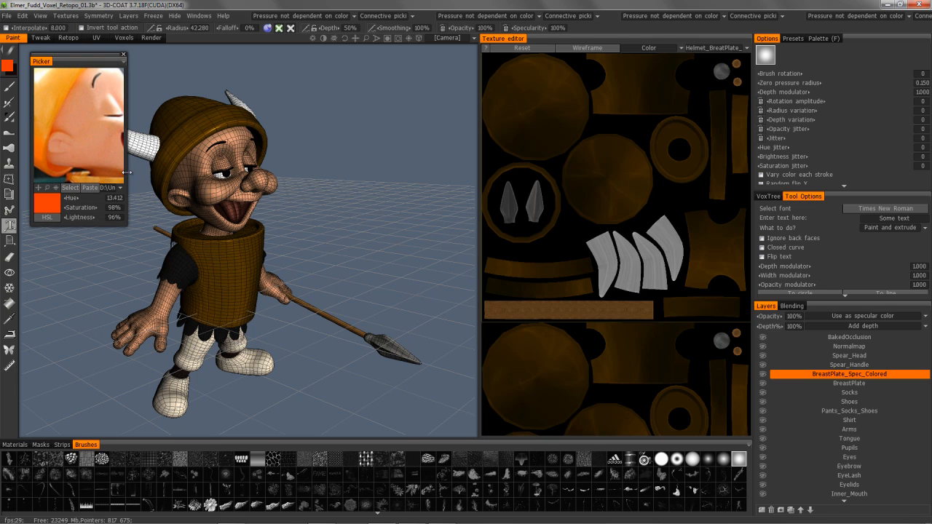
left_click_drag(127, 173, 219, 173)
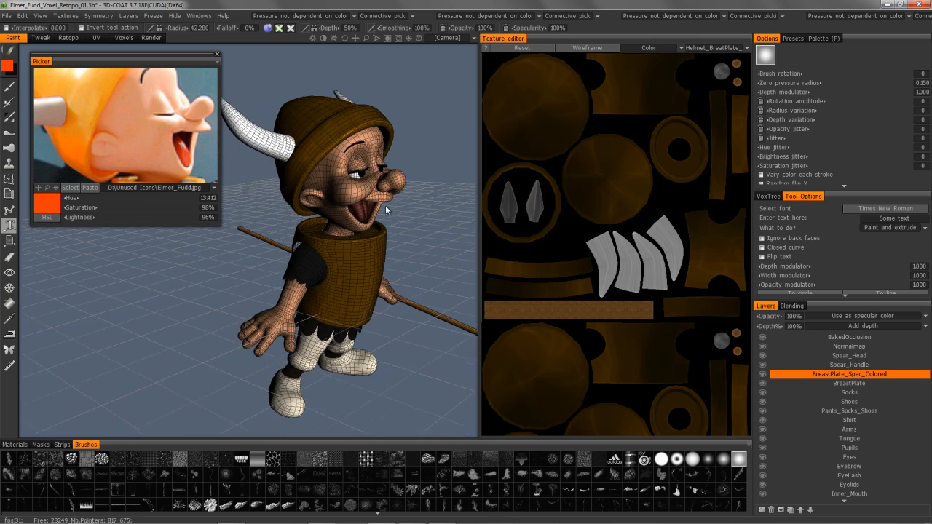
left_click_drag(42, 62, 851, 42)
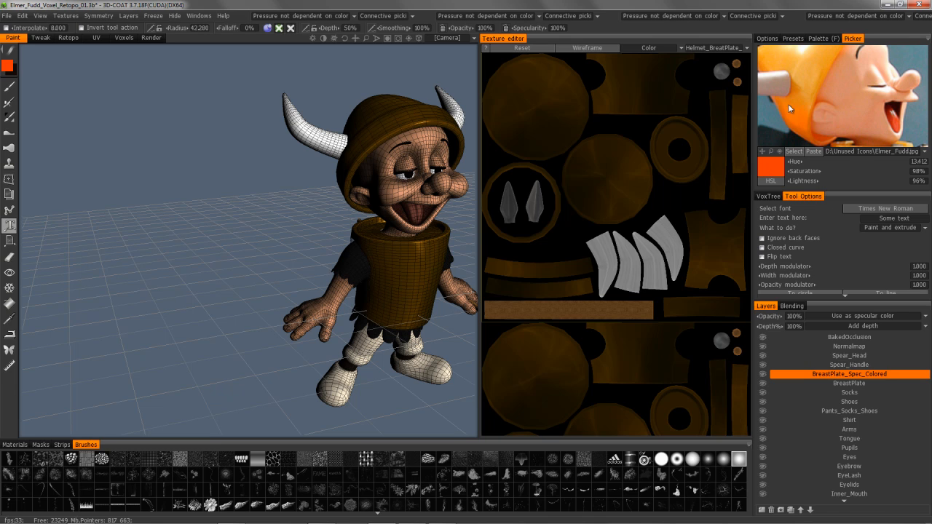
Load the Wheel64.aco palette, return to Skin Colors.aco, and add the current orange-red as a swatch
left_click(820, 39)
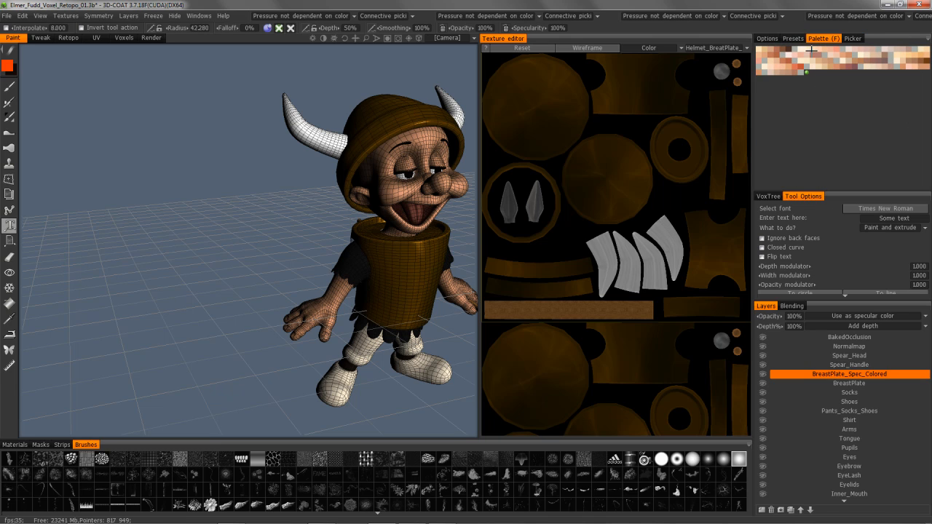
left_click(928, 40)
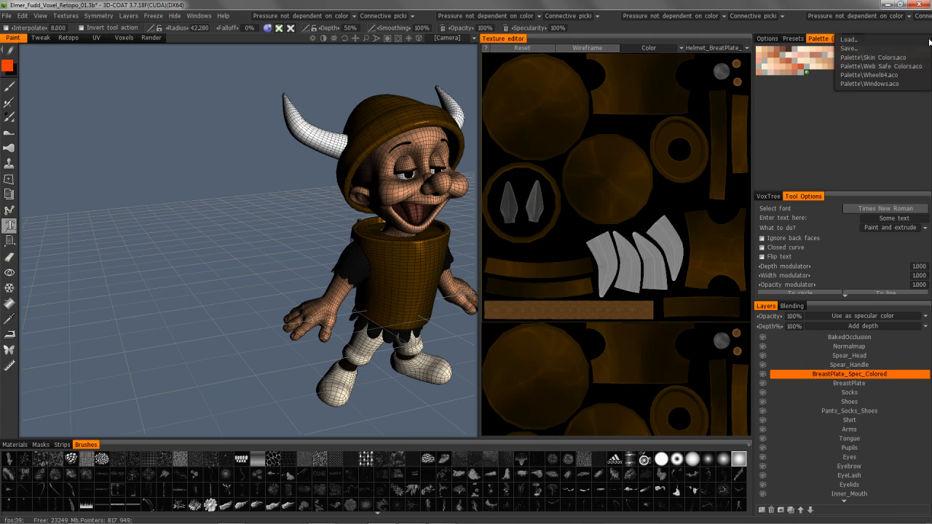
left_click(895, 75)
left_click(927, 41)
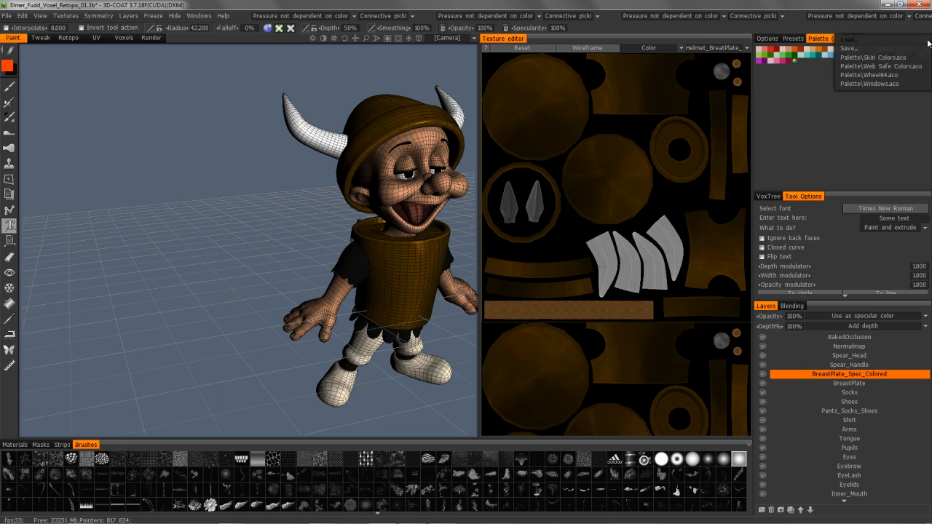
left_click(890, 57)
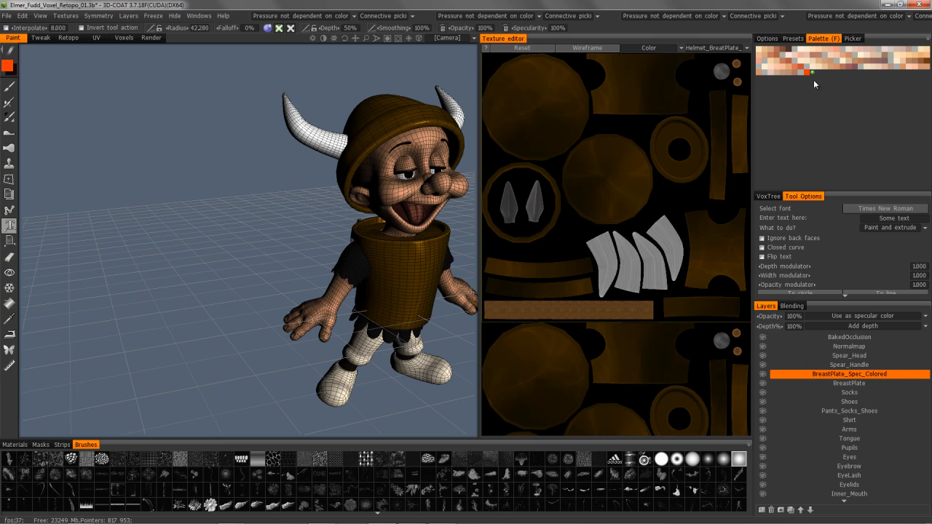
left_click(927, 38)
Bring up the tool presets list and show the VoxTree in place of the tool options
left_click(853, 39)
left_click(793, 39)
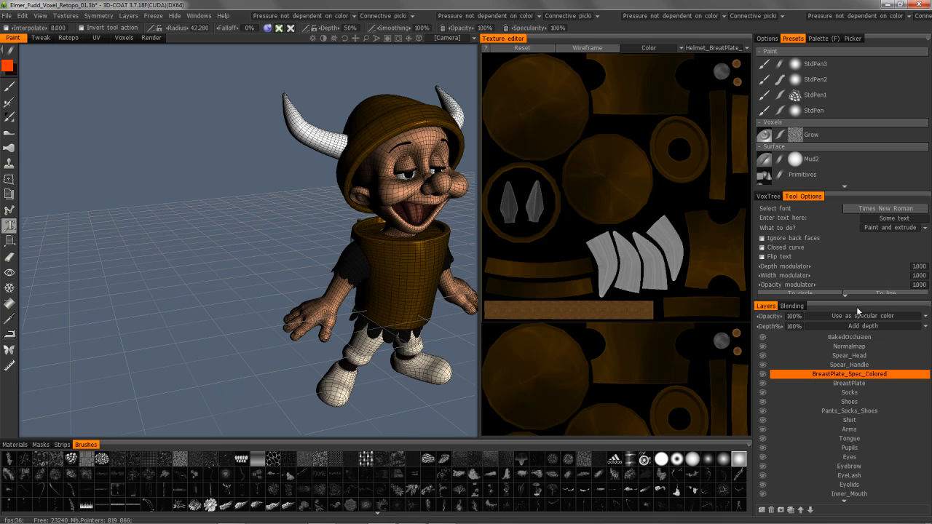
left_click(772, 197)
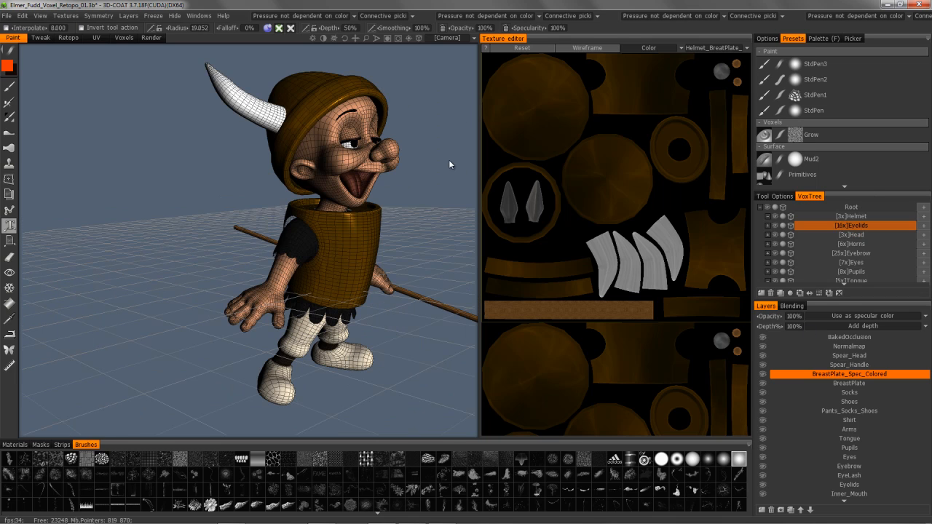
left_click_drag(449, 161, 369, 220)
mouse_move(369, 222)
right_mouse_down()
mouse_move(199, 345)
mouse_move(89, 447)
right_mouse_up()
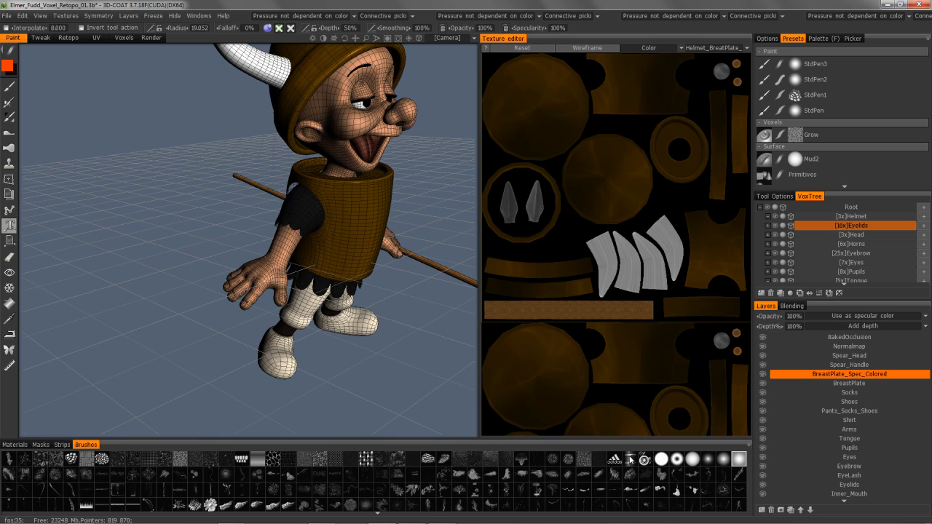
Switch the brush library to the folder holding the small set of basic brushes
right_click(749, 446)
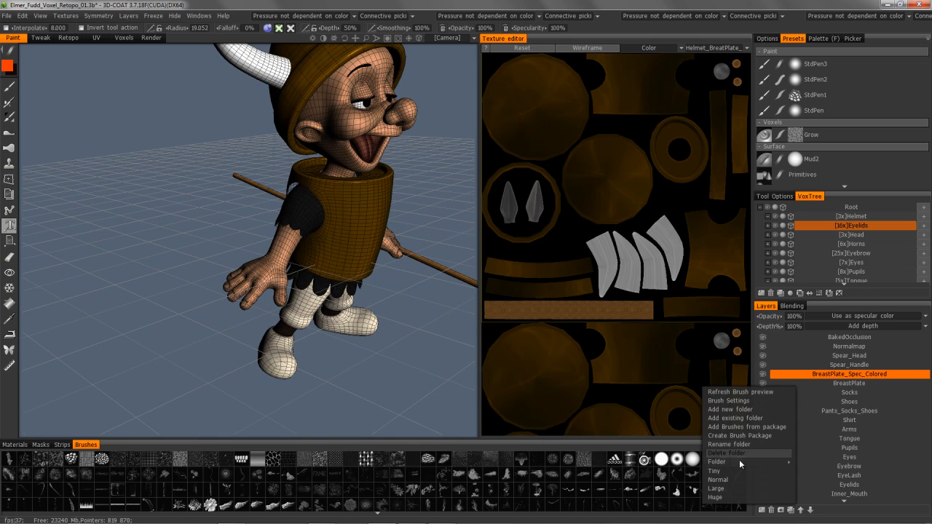
mouse_move(736, 463)
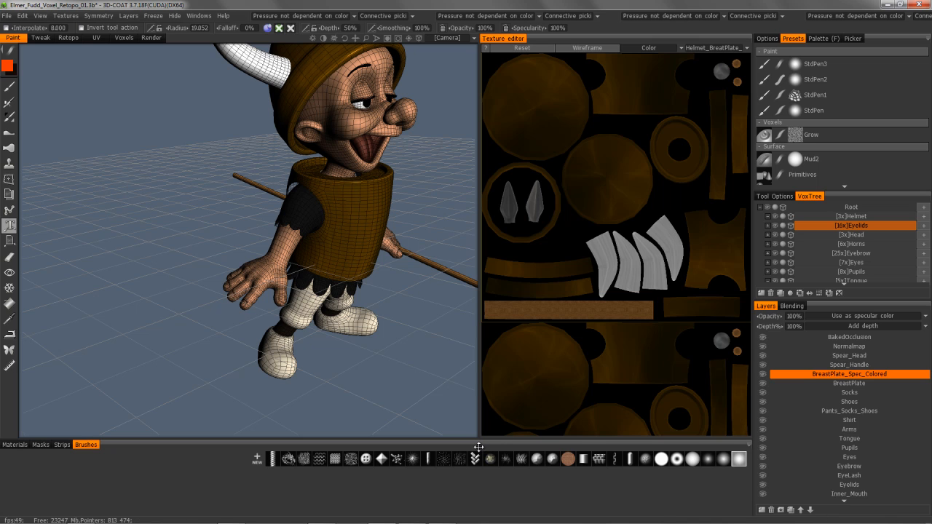
mouse_move(393, 321)
middle_mouse_down()
mouse_move(396, 335)
mouse_move(400, 310)
middle_mouse_up()
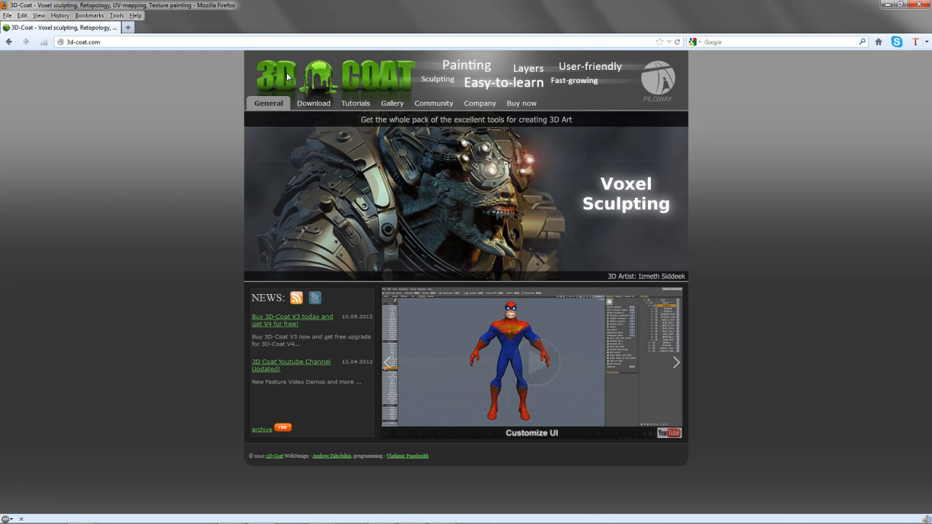
In Firefox, open the download Resources page on 3d-coat.com and view the Other category of 3dcpack extensions
mouse_move(447, 110)
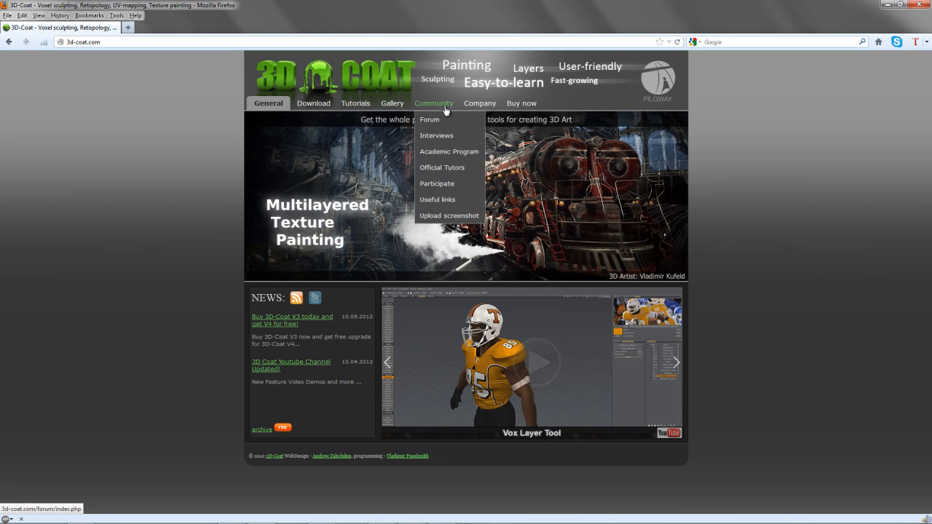
mouse_move(314, 107)
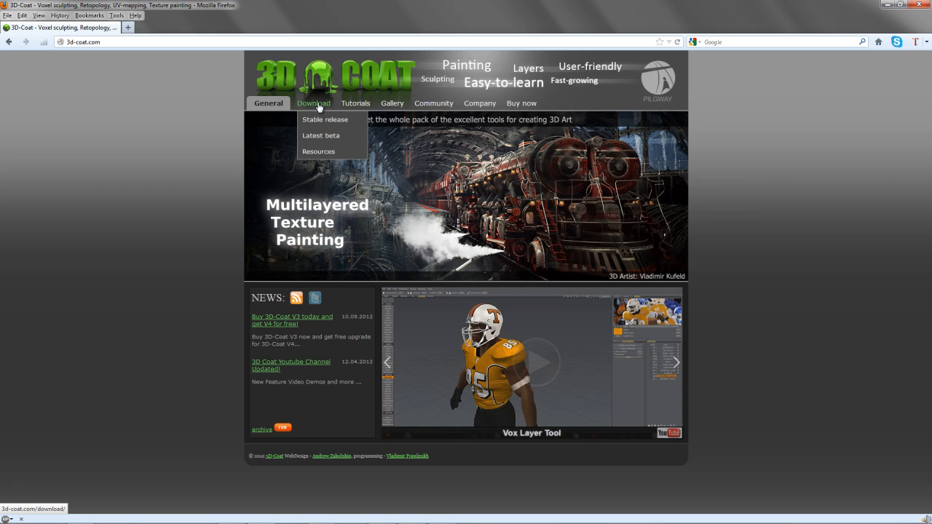
left_click(313, 155)
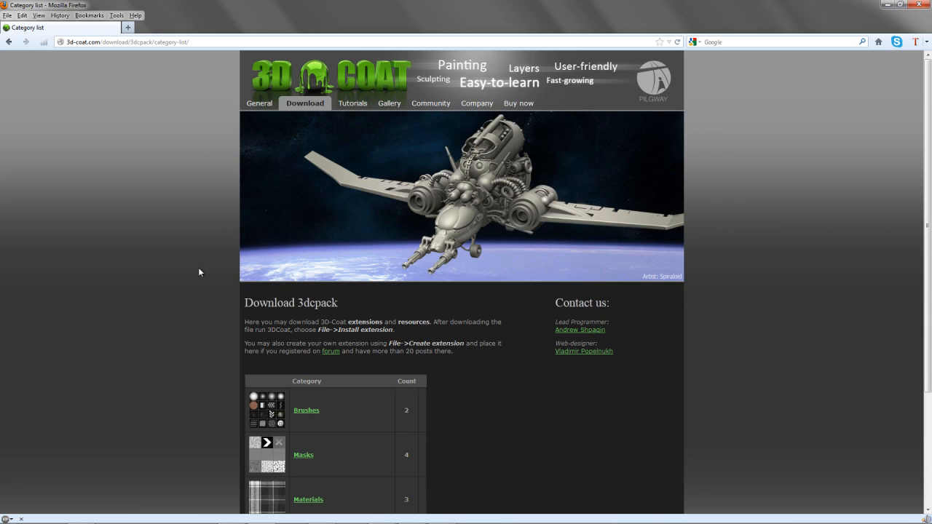
scroll(199, 272, "down", 3)
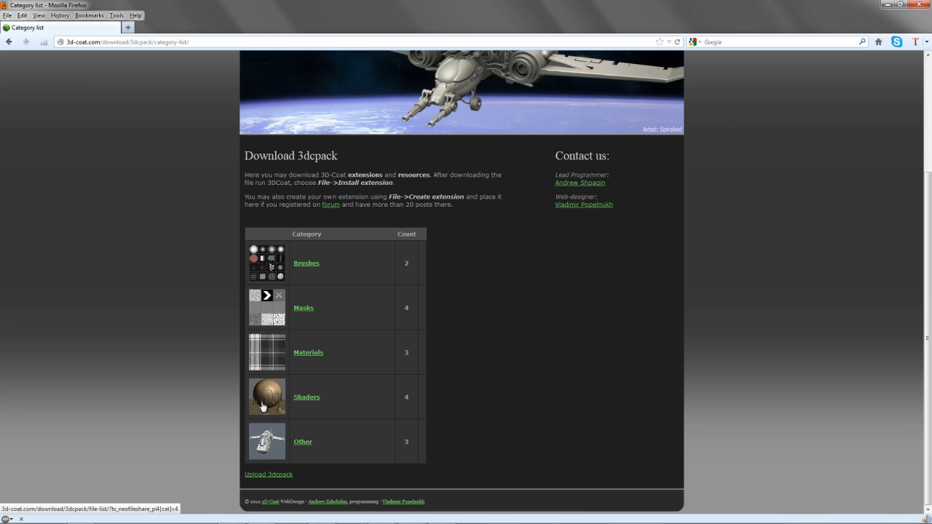
left_click(303, 442)
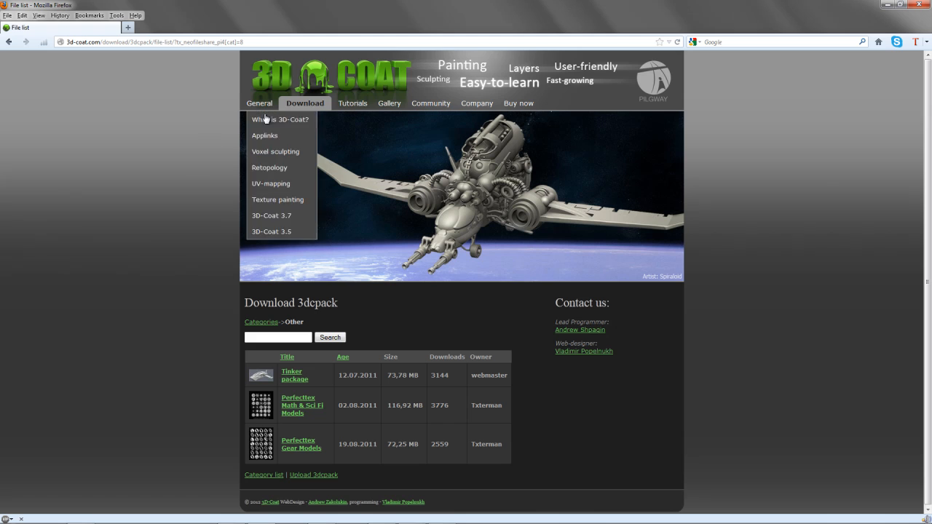
Open the 3D-Coat community forum and look through its sections down to Resources & Development
left_click(427, 121)
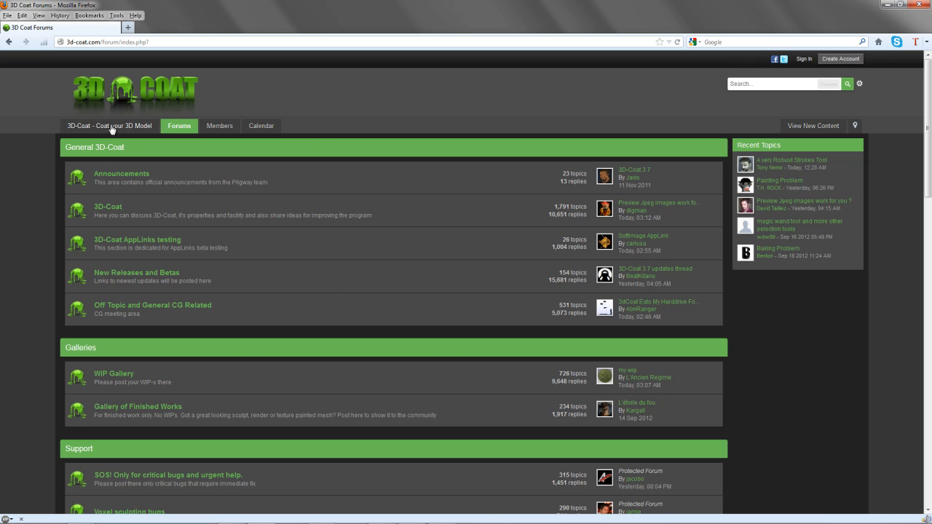
middle_click_drag(342, 142, 343, 192)
scroll(346, 185, "up", 2)
mouse_move(365, 269)
middle_mouse_down()
mouse_move(355, 201)
mouse_move(366, 125)
middle_mouse_up()
mouse_move(315, 354)
middle_mouse_down()
mouse_move(329, 233)
mouse_move(332, 268)
middle_mouse_up()
mouse_move(340, 354)
middle_mouse_down()
mouse_move(337, 326)
mouse_move(342, 398)
mouse_move(271, 306)
middle_mouse_up()
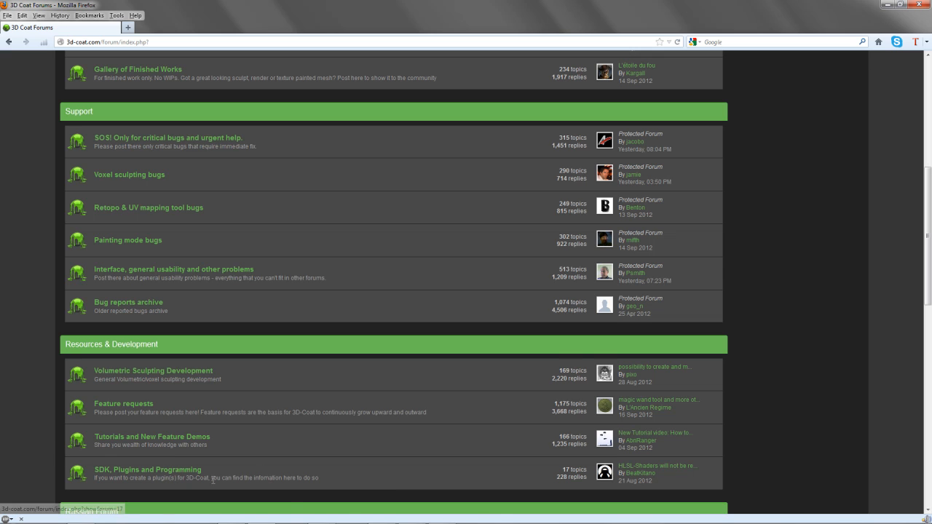
scroll(51, 414, "up", 8)
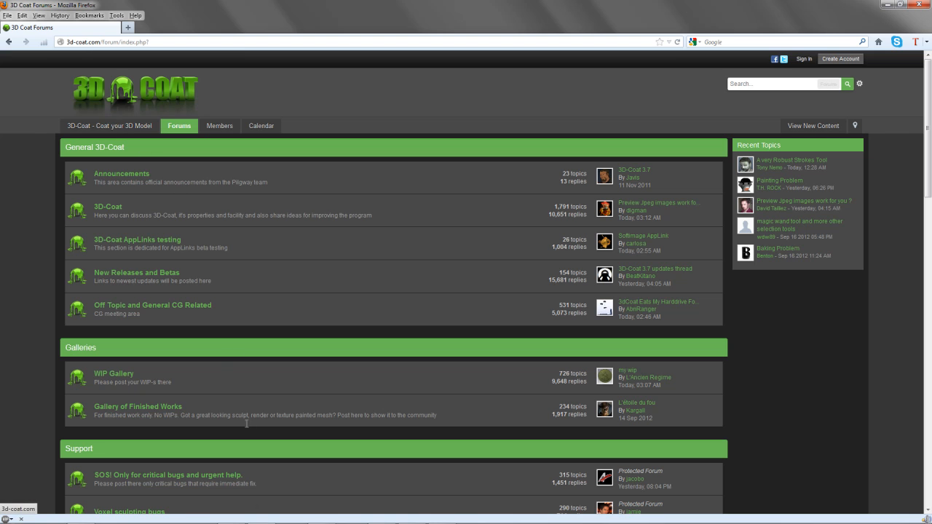
Switch back to 3D-Coat and try the brush library's option for adding a new folder
left_click(381, 515)
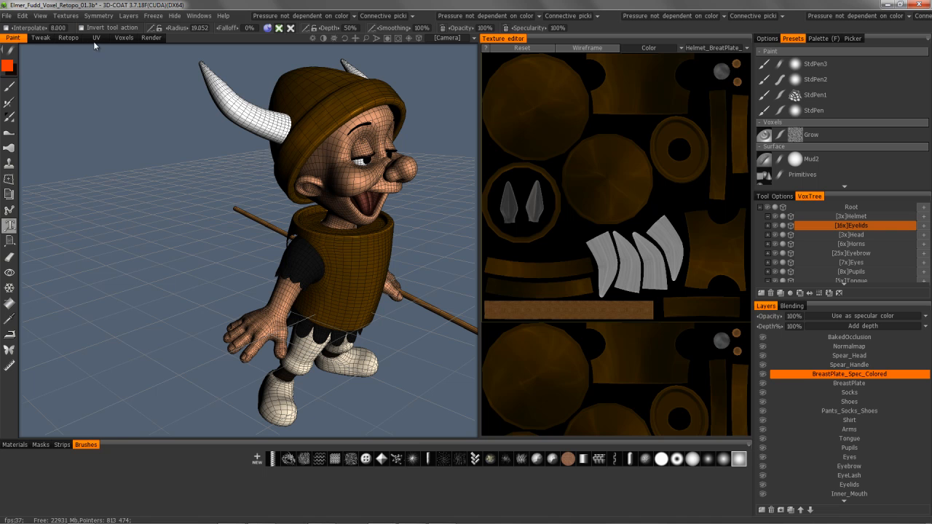
left_click_drag(337, 128, 310, 214, "alt")
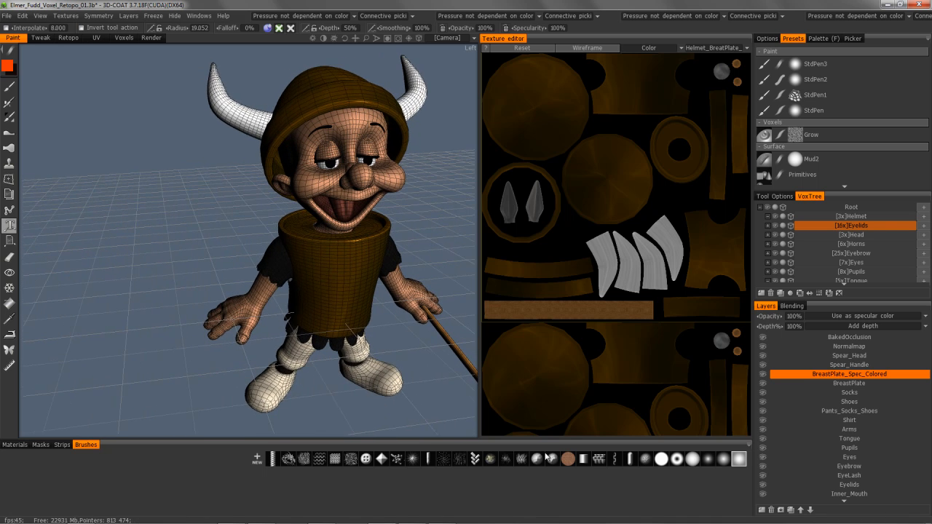
right_click(748, 445)
mouse_move(748, 447)
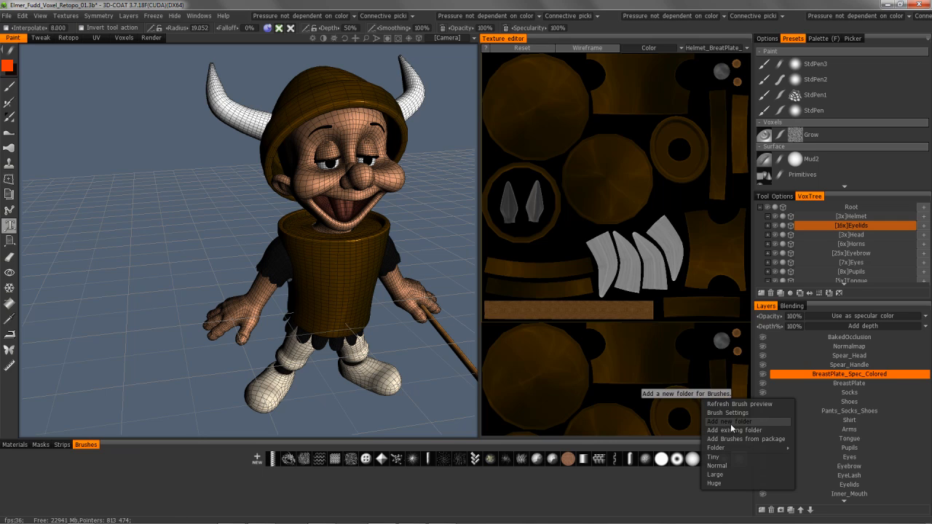
left_click(728, 423)
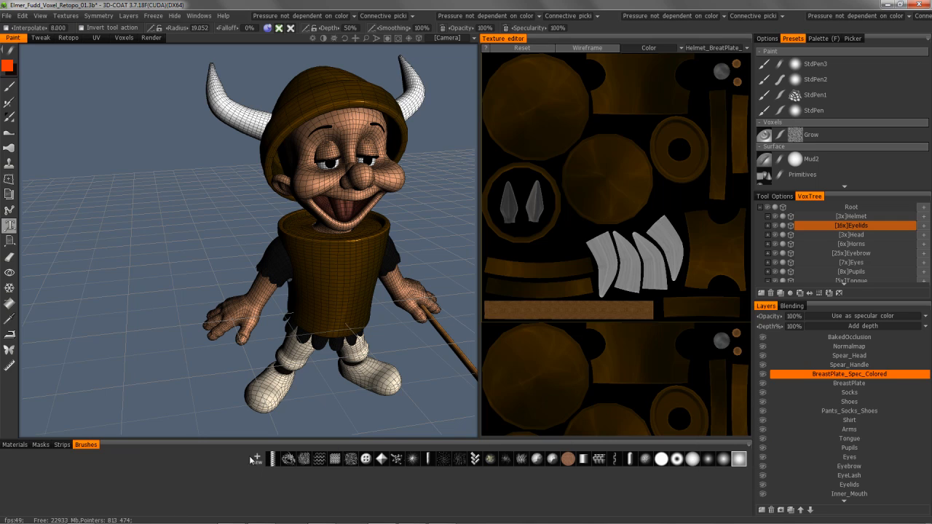
Examine the 3DC_Brushes directory as an existing brush folder to import, and leave without adding it
right_click(750, 448)
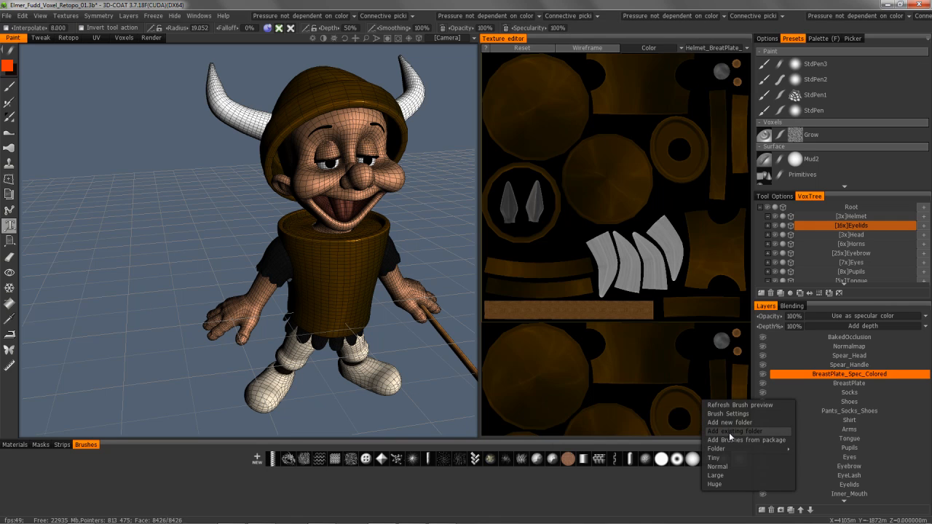
left_click(730, 431)
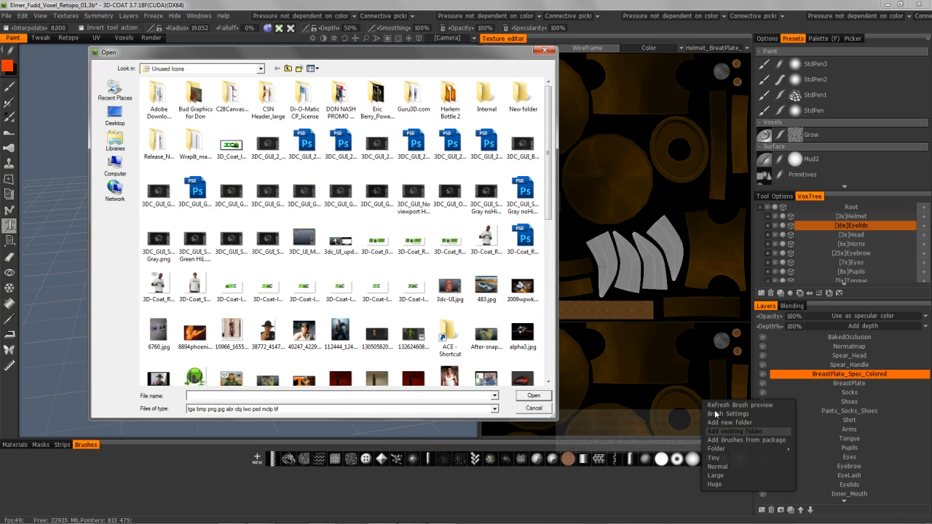
left_click(260, 69)
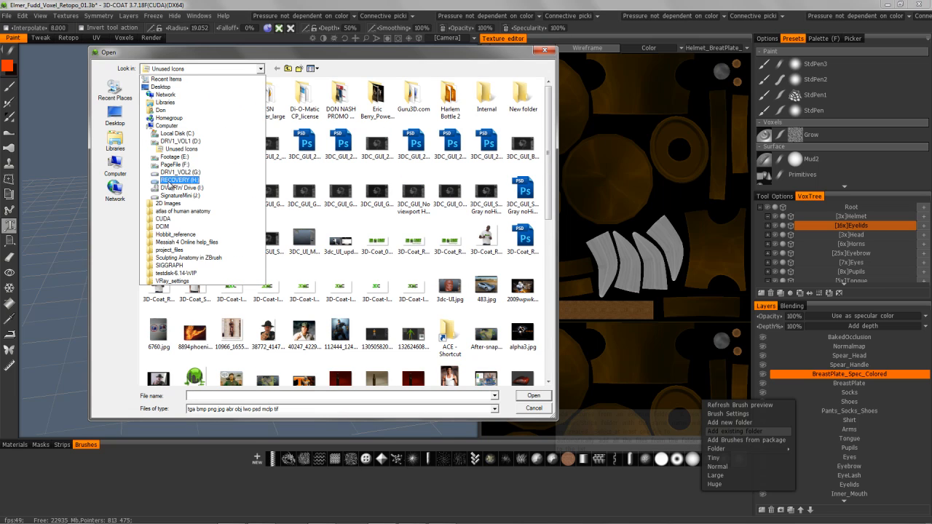
left_click(173, 180)
double_click(170, 94)
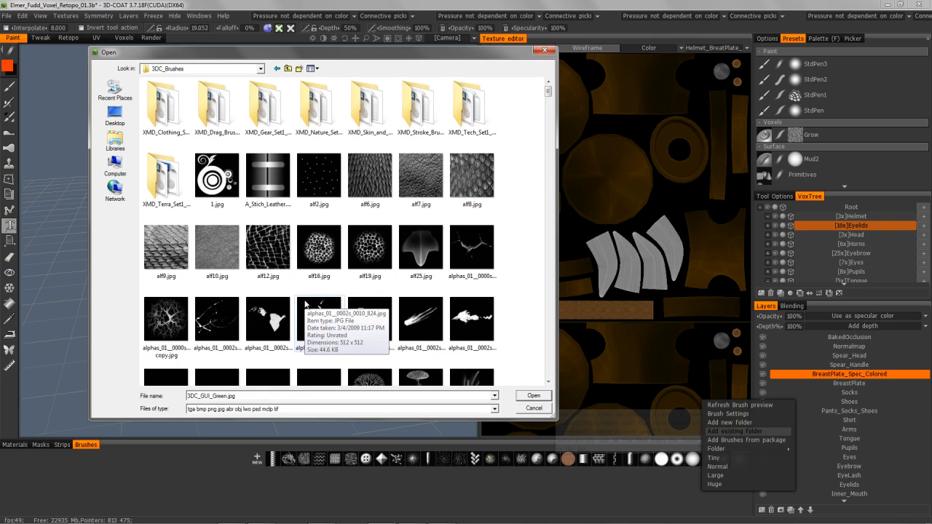
left_click(534, 409)
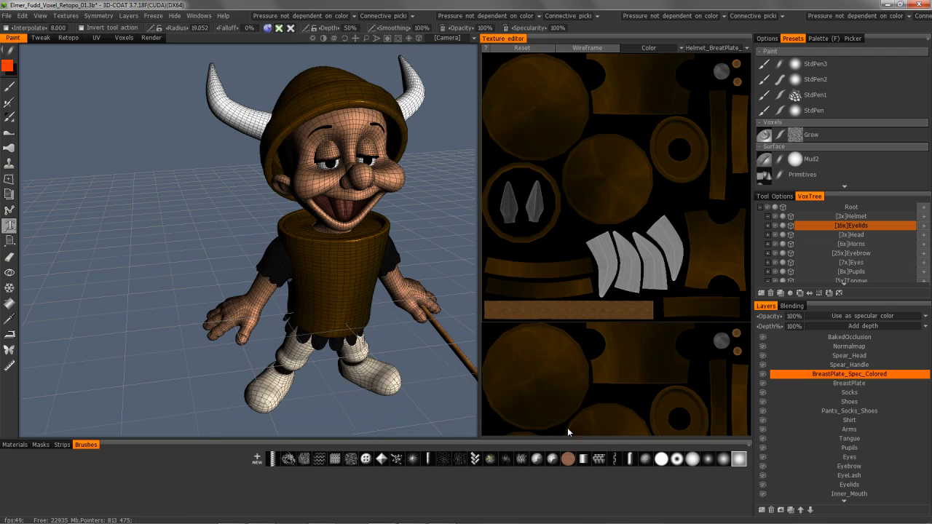
Switch the brush library back to the large brush collection and review its options for adding brushes
right_click(750, 450)
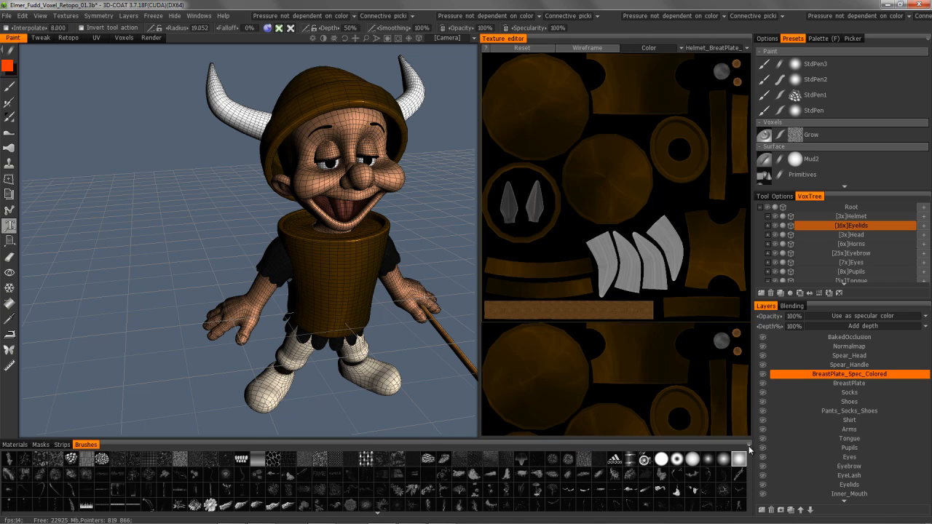
scroll(301, 477, "down", 5)
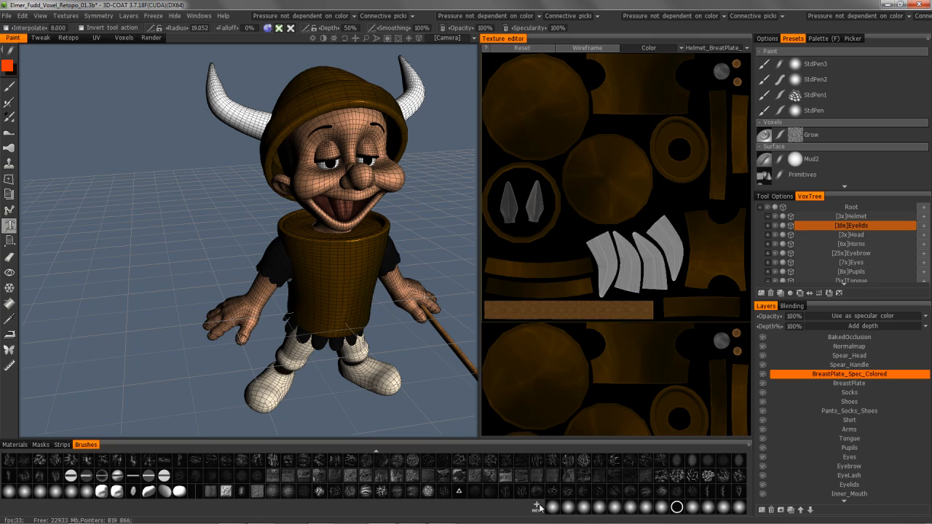
right_click(749, 446)
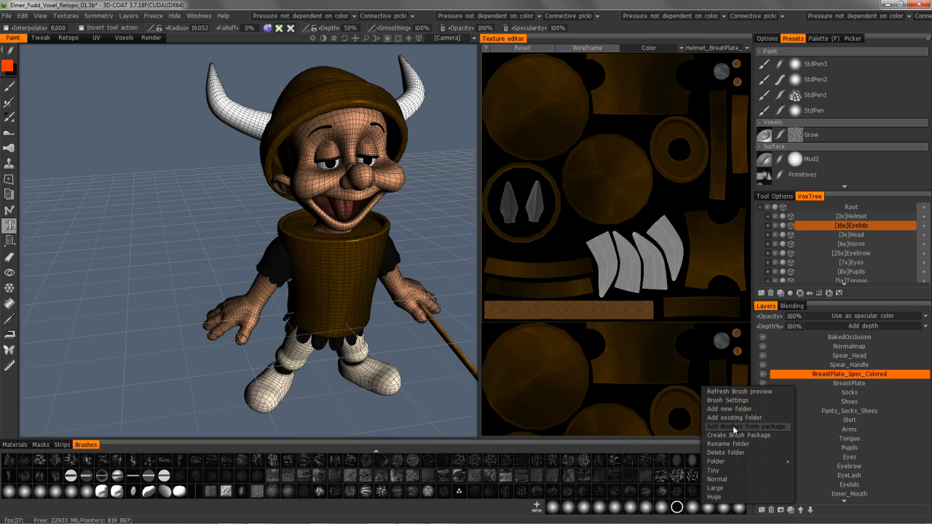
left_click(724, 418)
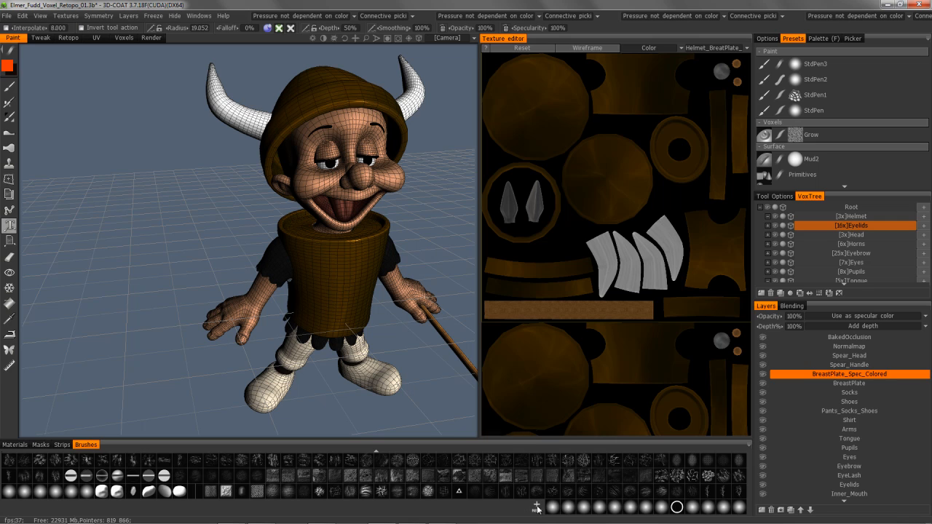
Start a new brush created using curves and shape its profile into an S-curve with two control points
left_click(537, 506)
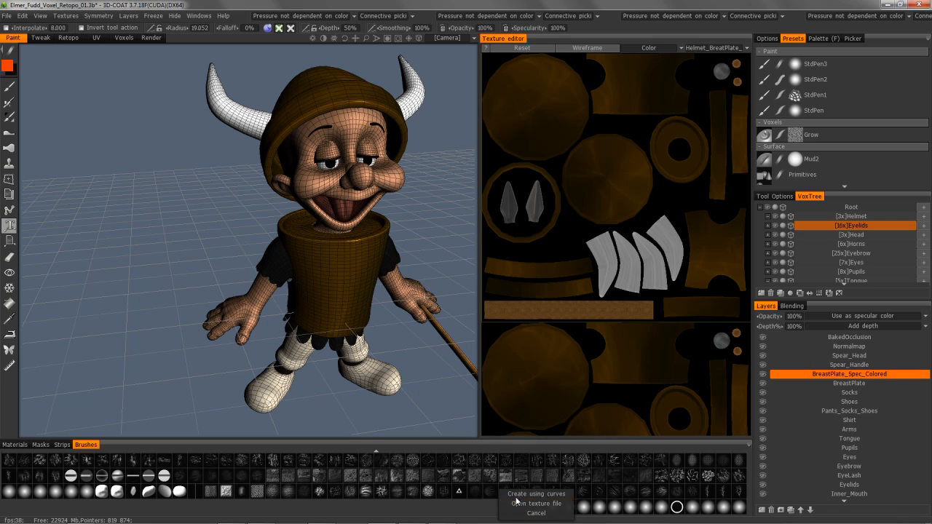
left_click(533, 494)
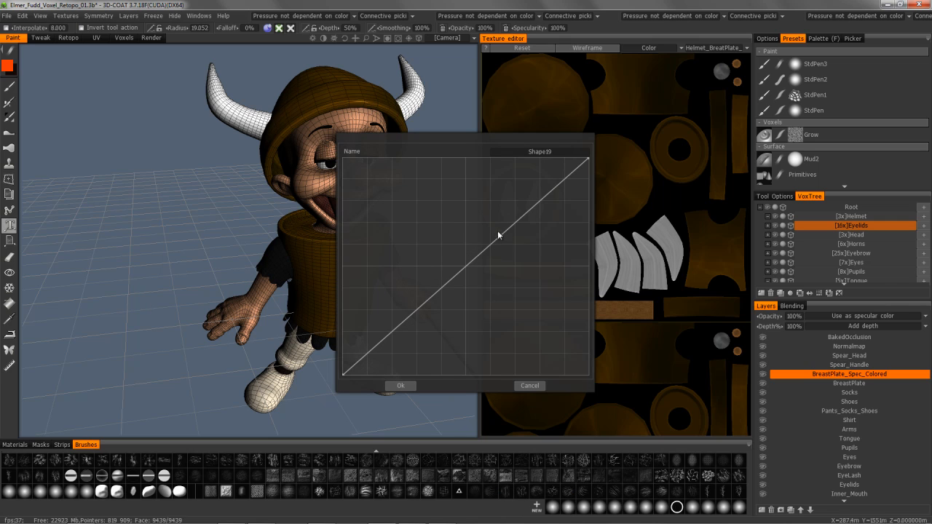
left_click(522, 216)
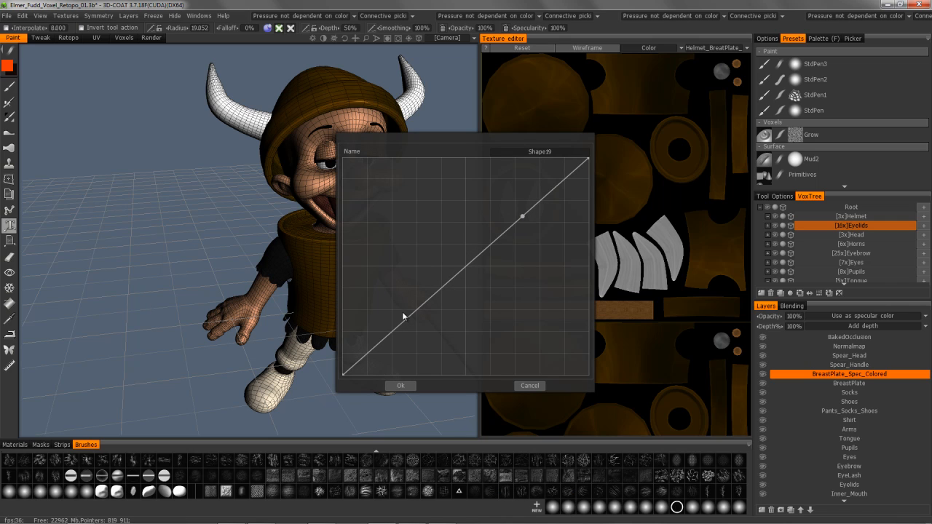
left_click_drag(406, 320, 431, 337)
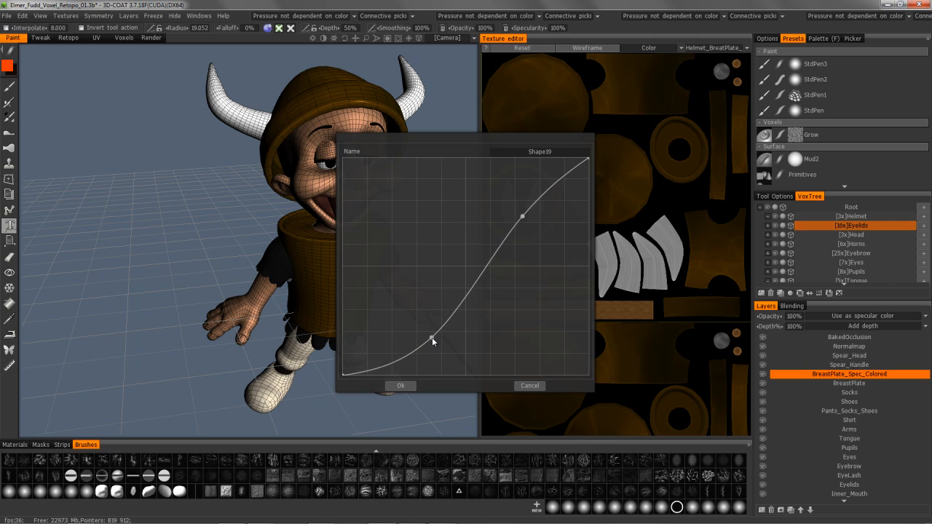
left_click(522, 216)
left_click_drag(522, 217, 494, 195)
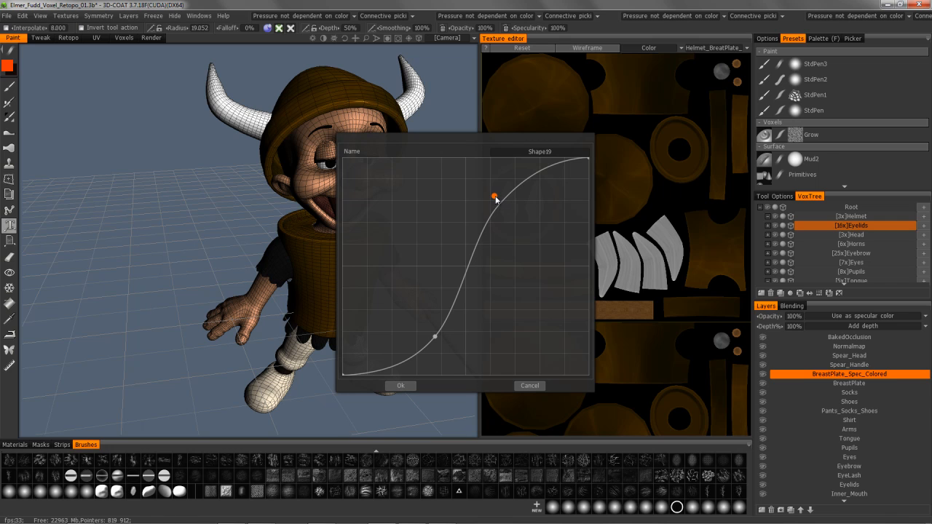
Try the sharp point type on the upper control point, restoring it to smooth with a slight nudge
right_click(495, 197)
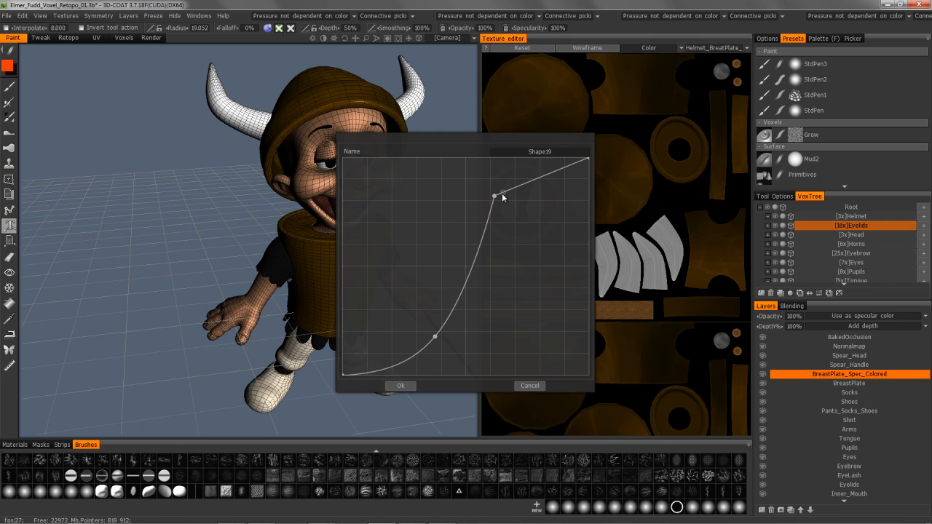
right_click(495, 198)
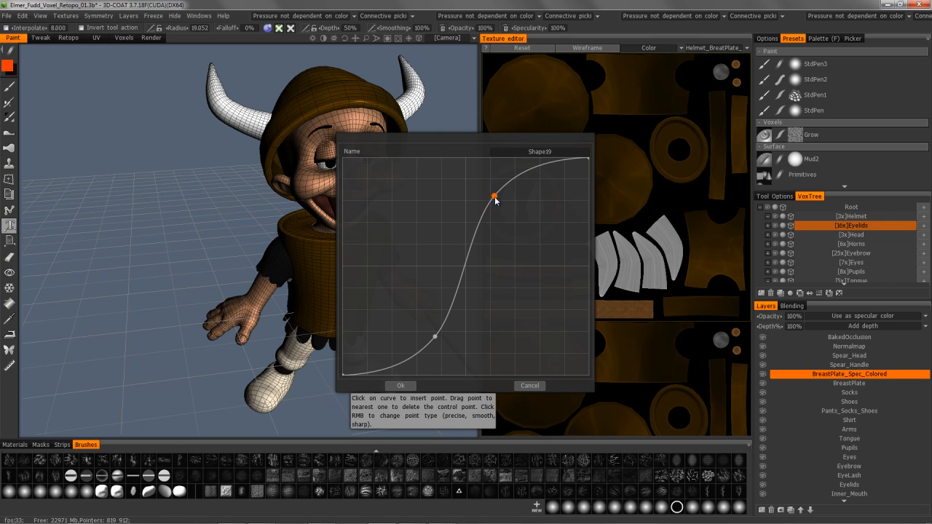
left_click_drag(495, 198, 501, 200)
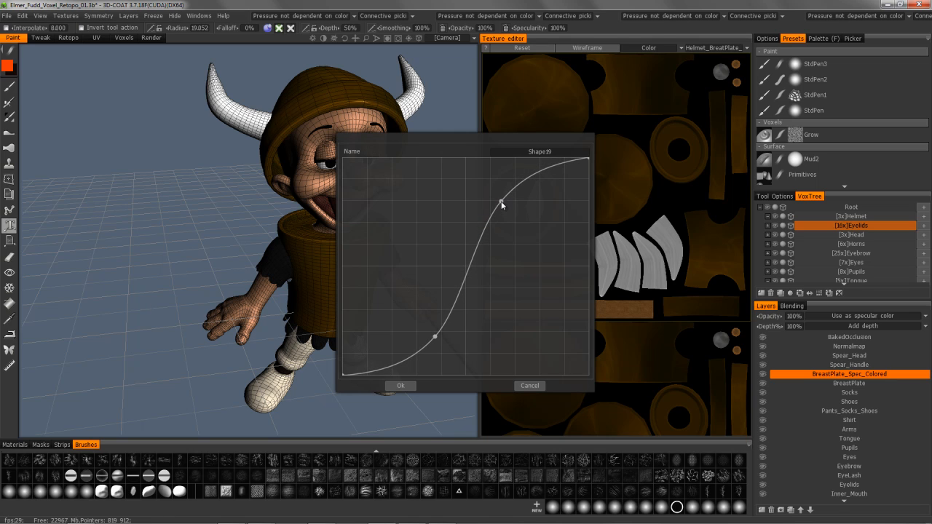
Refine the brush profile into a steeper S-curve with an extra control point near its upper end, and create the brush
left_click_drag(436, 337, 428, 341)
left_click(465, 267)
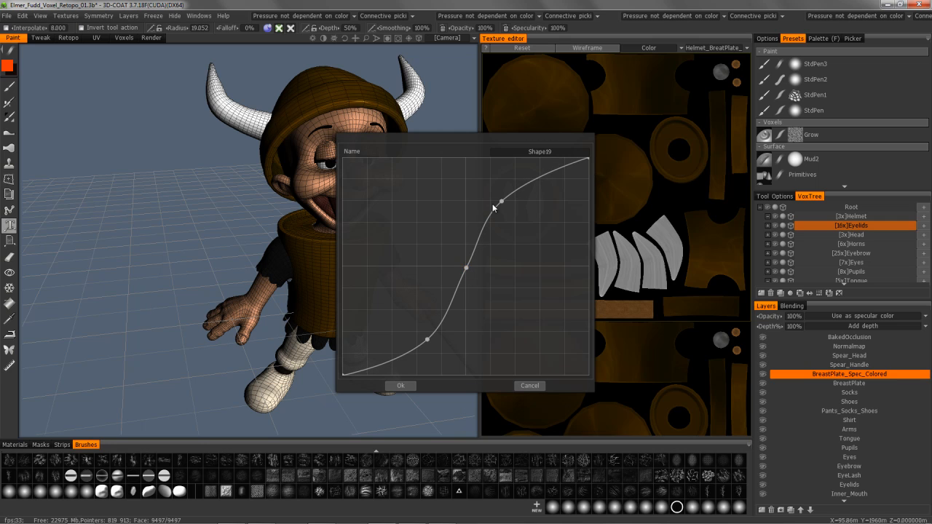
left_click_drag(466, 268, 488, 195)
left_click(527, 169)
left_click_drag(527, 169, 519, 166)
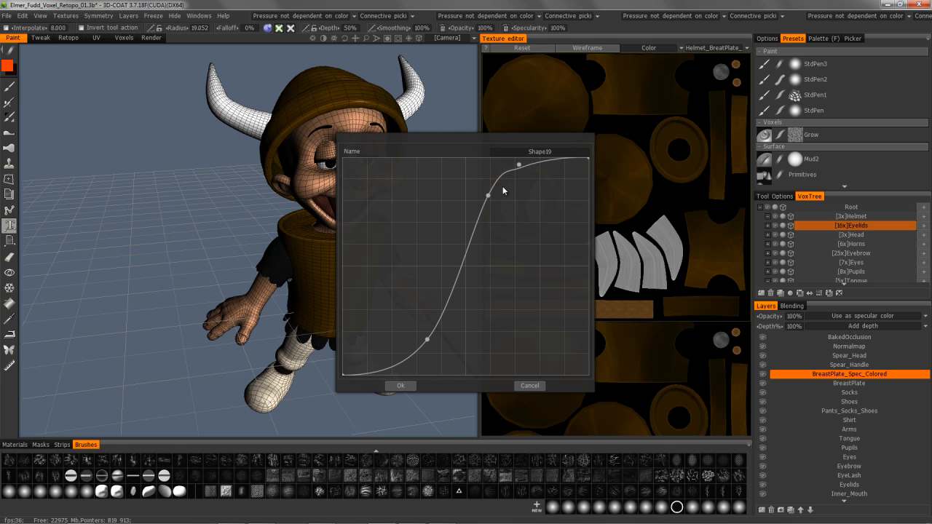
left_click_drag(489, 197, 519, 165)
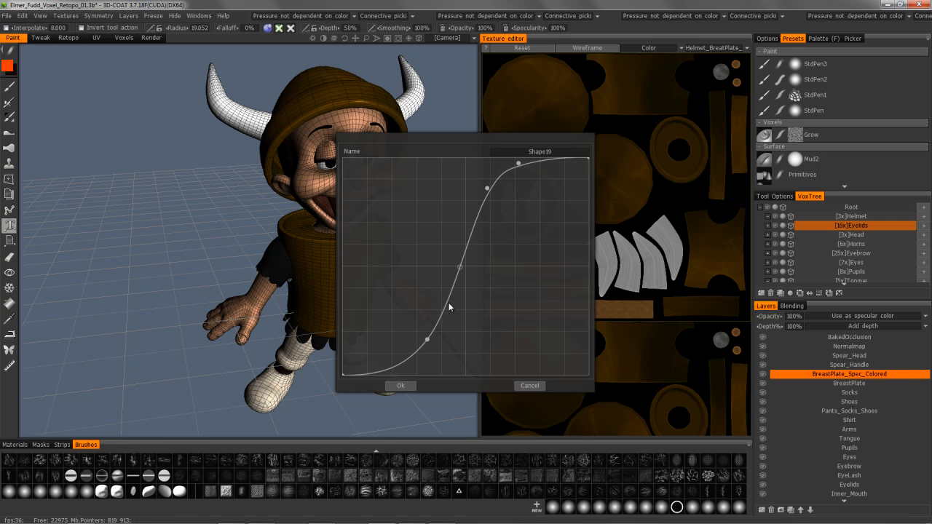
left_click(401, 385)
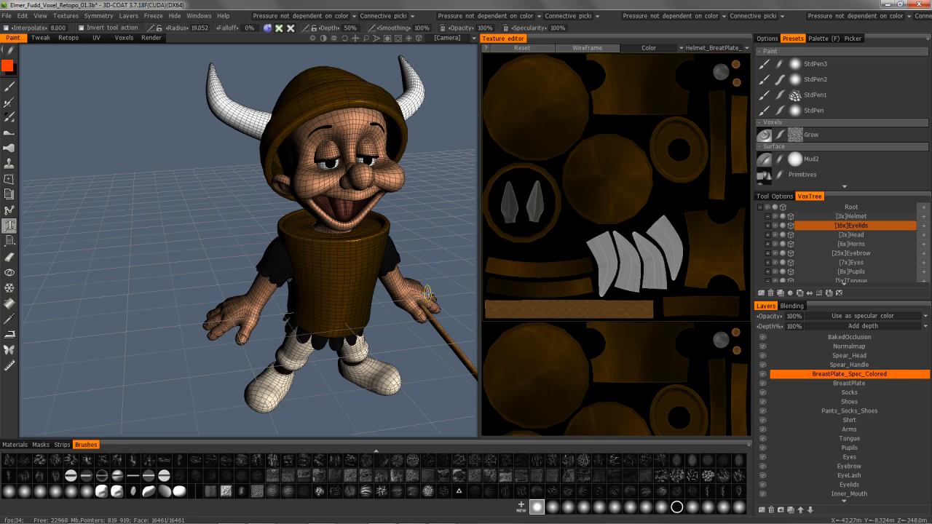
Reopen the new brush's curve for editing and accept it without changing the profile
right_click(536, 509)
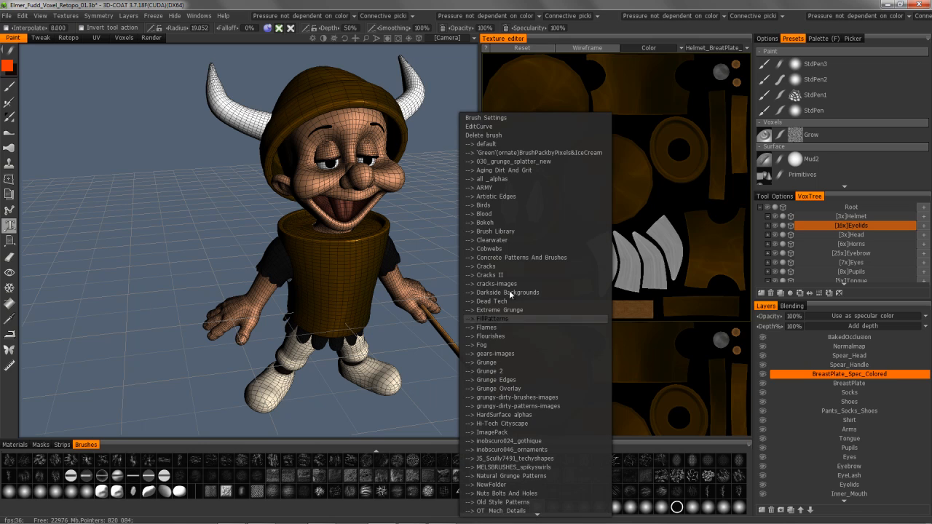
left_click(487, 127)
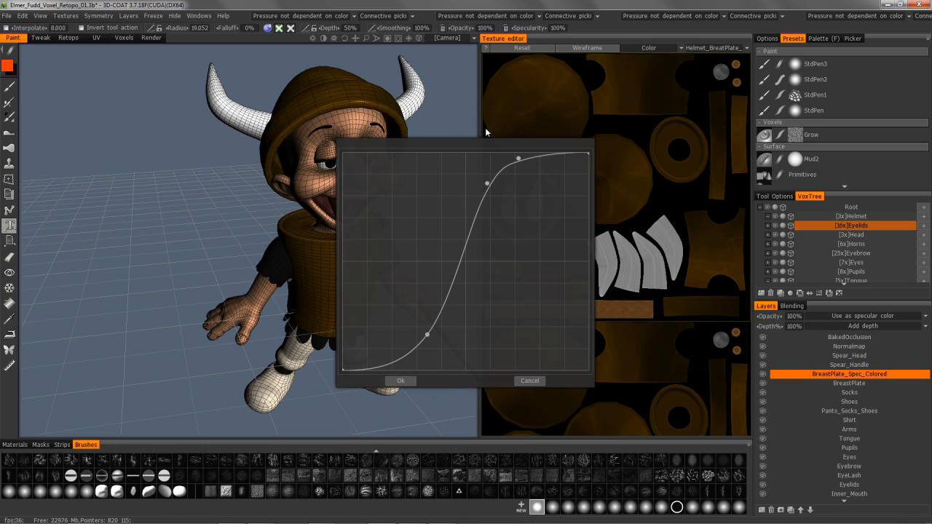
left_click(401, 380)
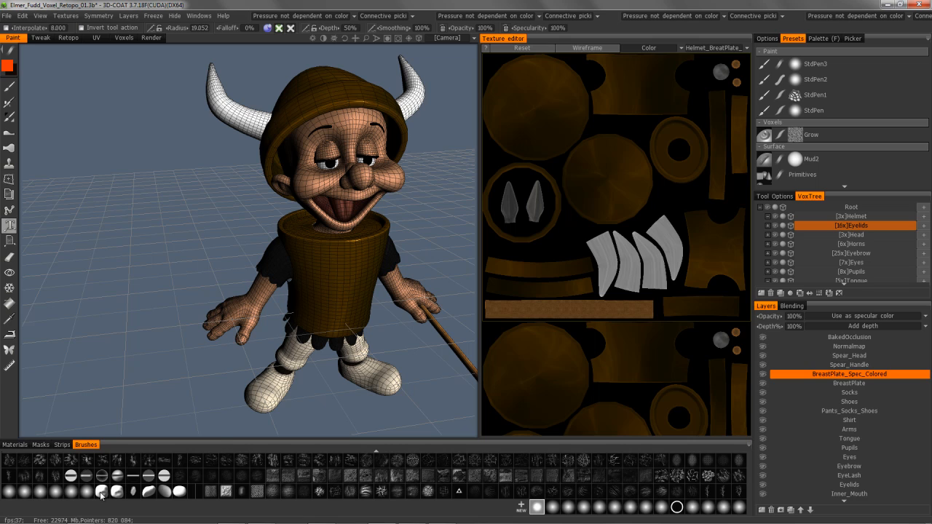
Examine the option to create a brush from a texture file, browse the image files, and leave without loading one
left_click(520, 508)
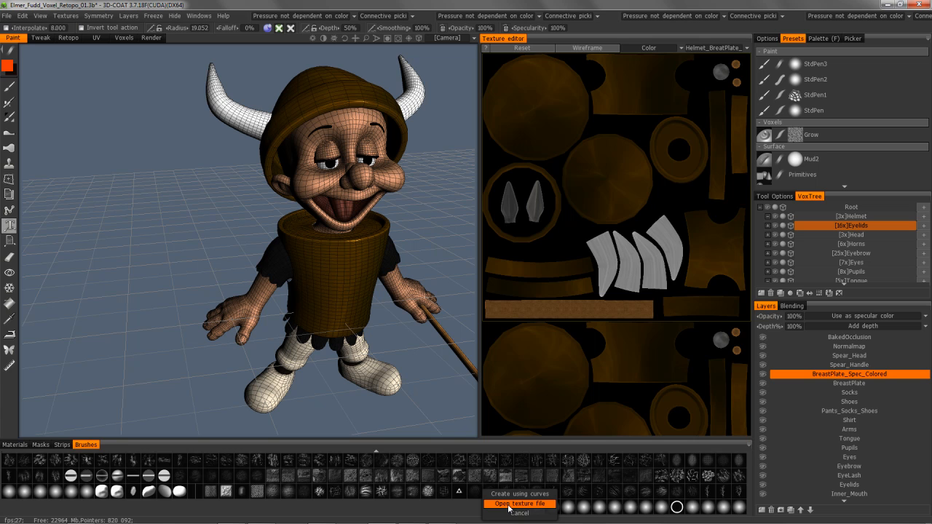
left_click(508, 504)
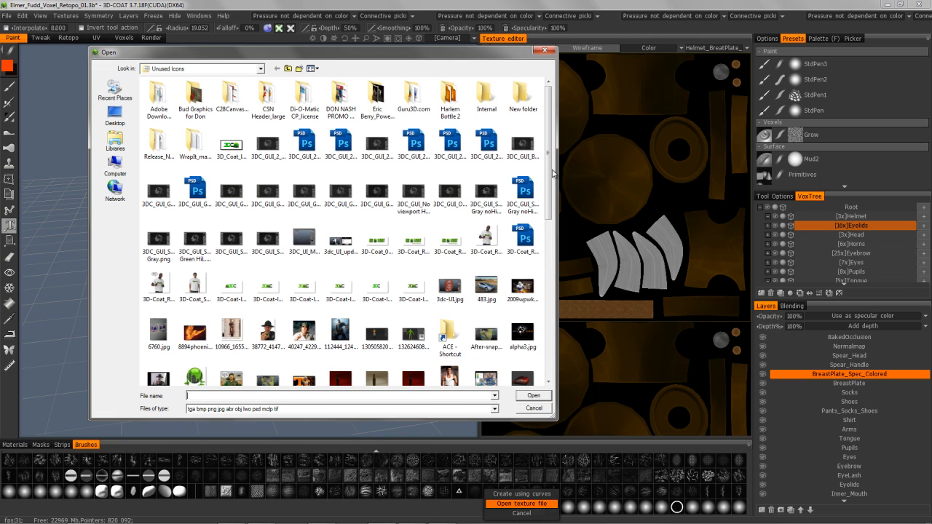
scroll(554, 167, "down", 1)
scroll(553, 167, "down", 1)
scroll(553, 168, "up", 1)
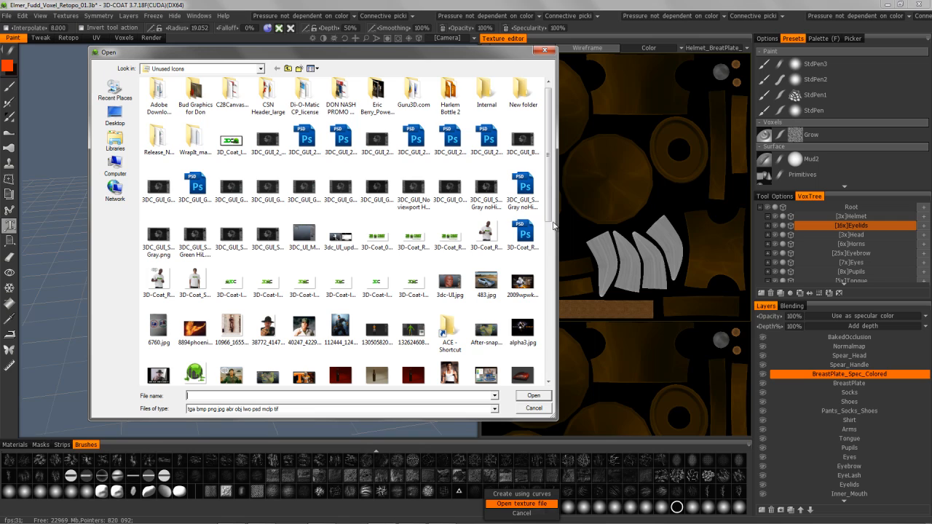
left_click(523, 408)
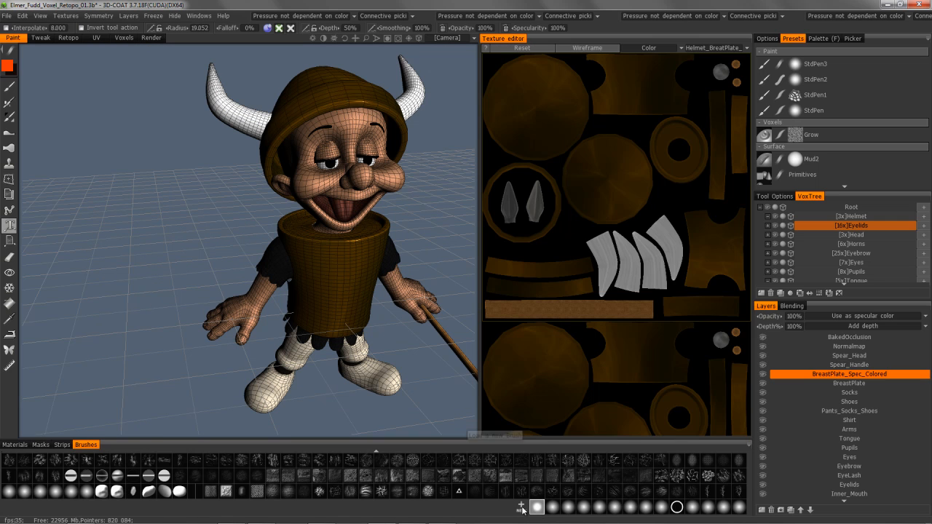
Look through the strips and brushes collections and bring up the masks library
left_click(63, 444)
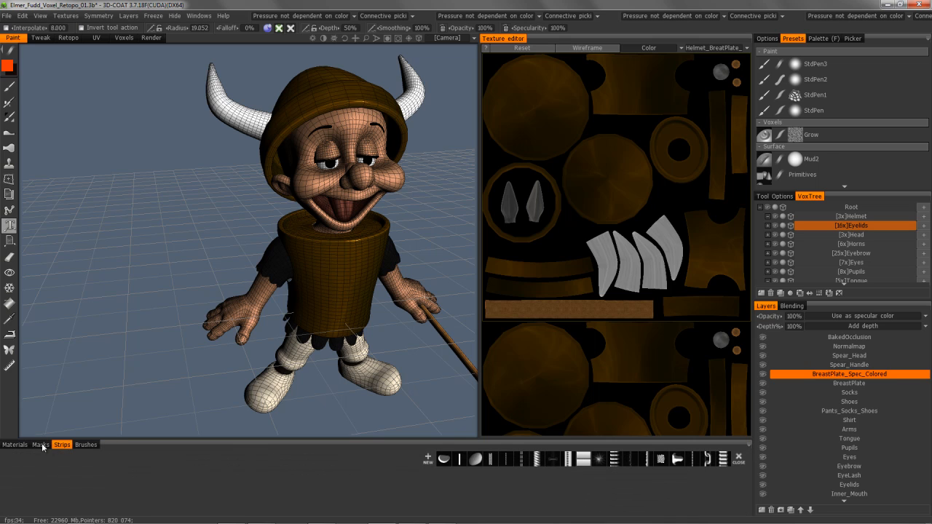
left_click(85, 445)
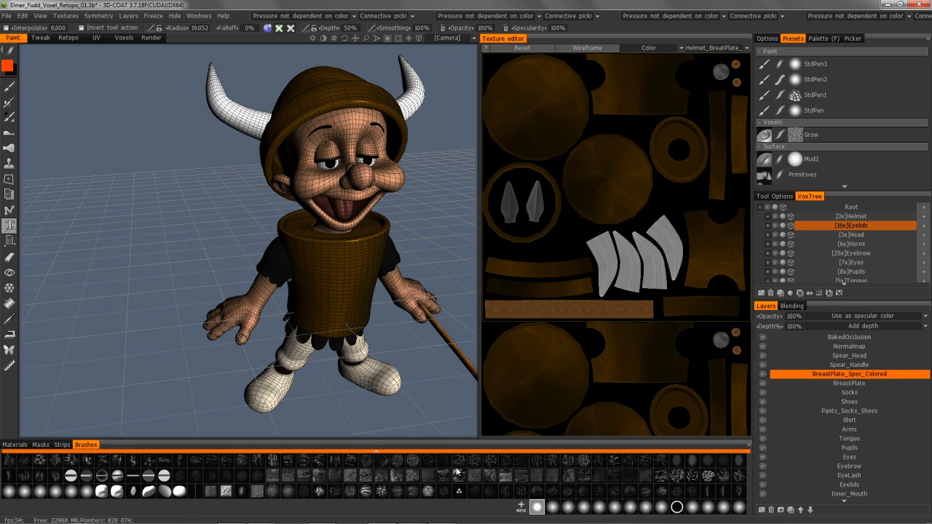
left_click(40, 445)
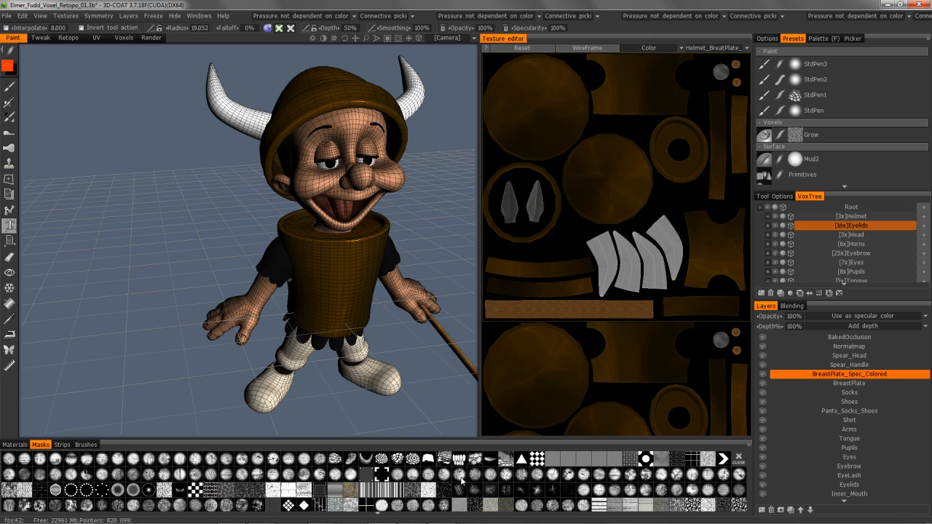
Apply the split-disc mask, try moving and stretching its overlay, and reset its placement
left_click(56, 490)
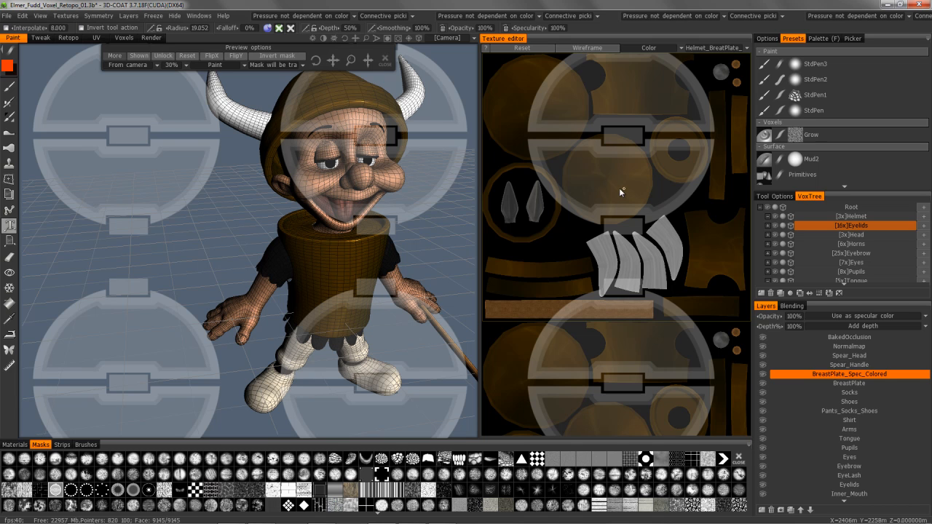
left_click_drag(333, 61, 335, 91)
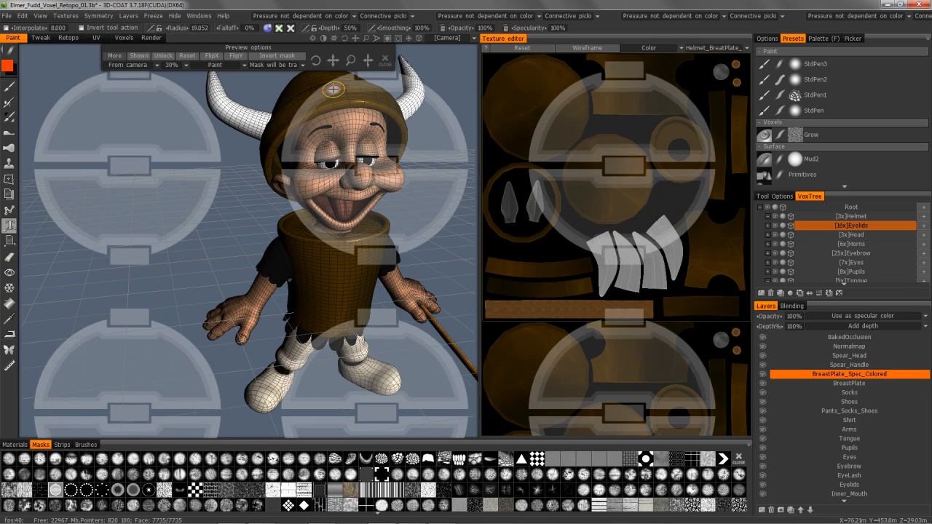
left_click_drag(240, 47, 166, 59)
left_click_drag(281, 71, 303, 133)
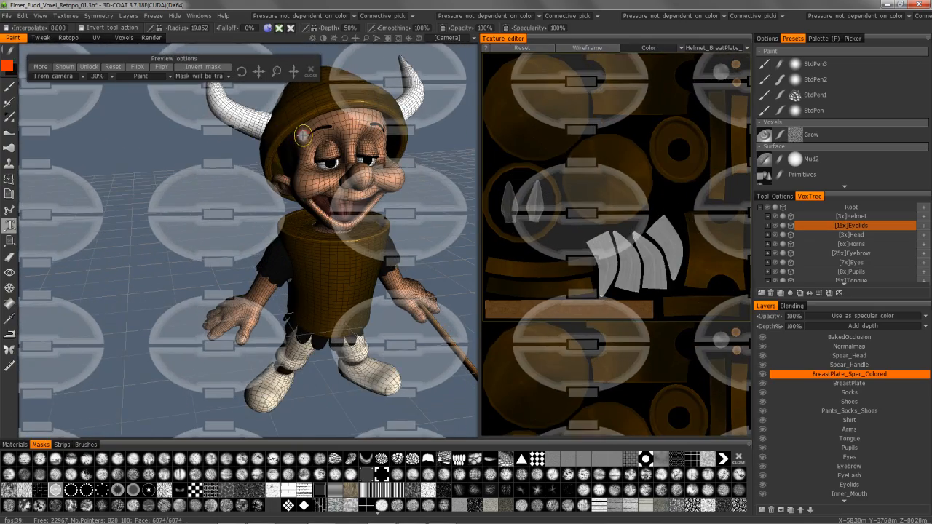
left_click(113, 66)
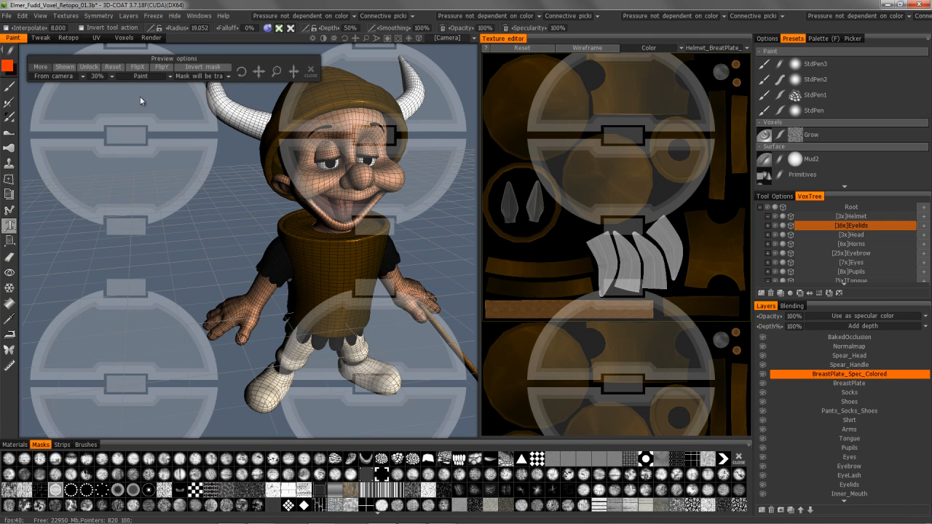
Set the mask preview visibility to Auto and enlarge the brush radius to about 47.7
left_click(64, 66)
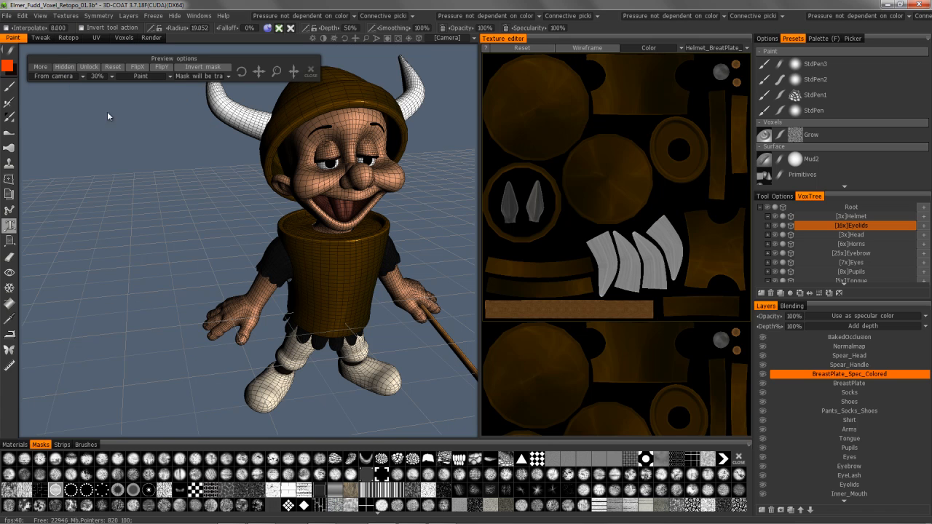
left_click(65, 67)
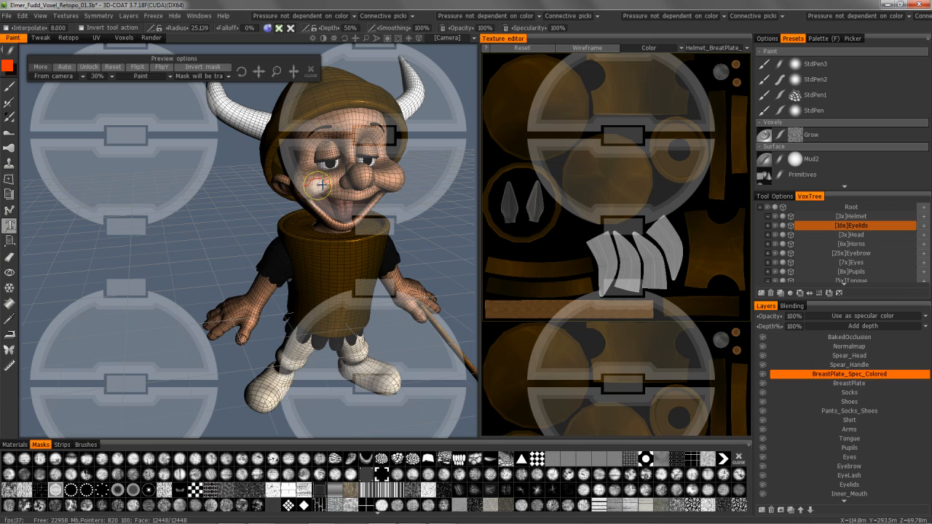
right_click_drag(322, 185, 335, 186)
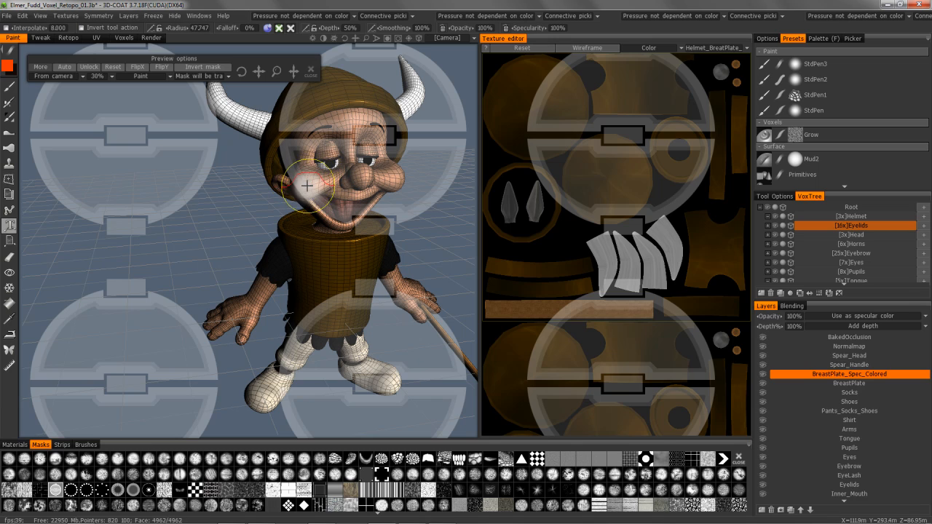
Add a new layer above BreastPlate_Spec_Colored and activate the first painting brush tool
left_click_drag(253, 126, 235, 91, "alt")
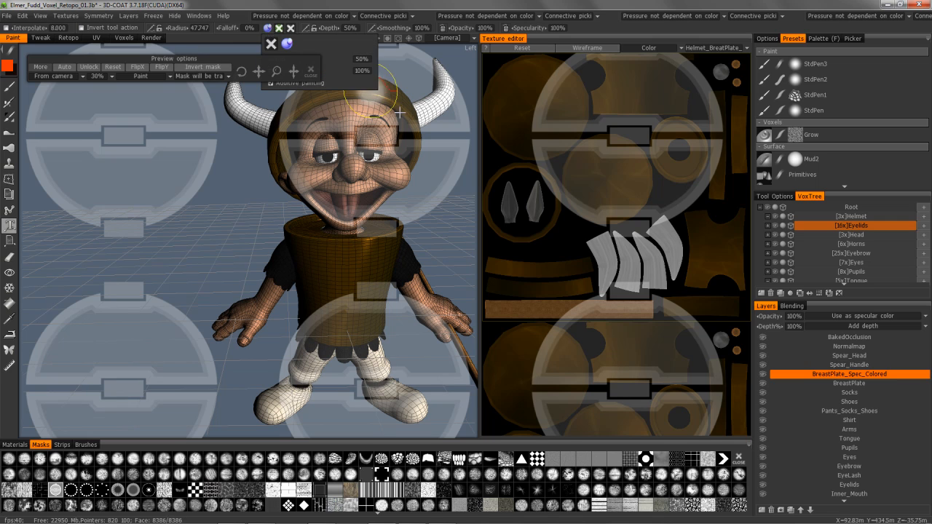
left_click(762, 510)
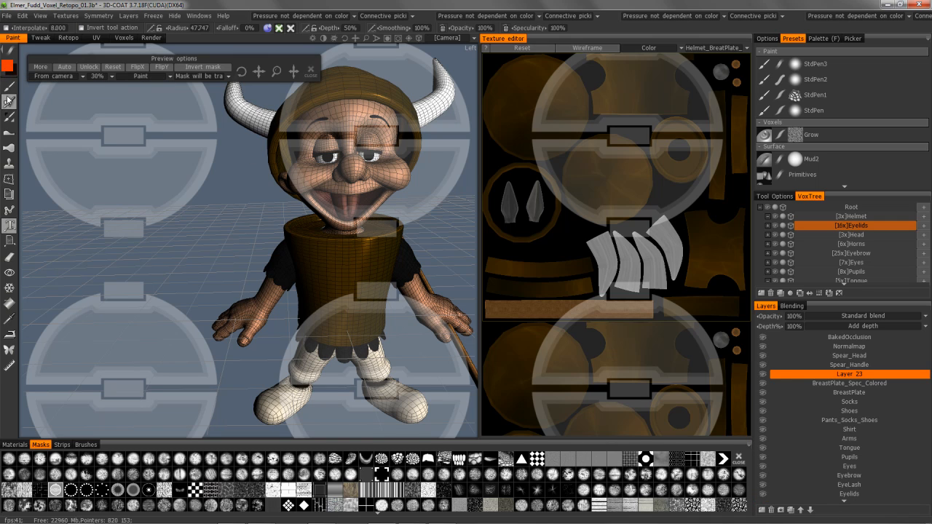
left_click(11, 88)
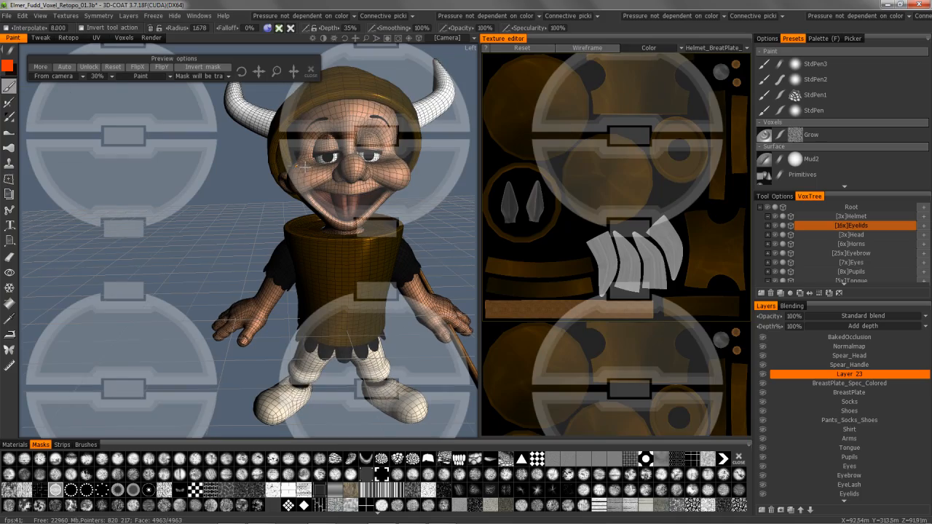
Scale the split-disc mask overlay down into small repeating tiles and frame the breastplate
left_click_drag(276, 72, 329, 75)
left_click_drag(258, 71, 273, 110)
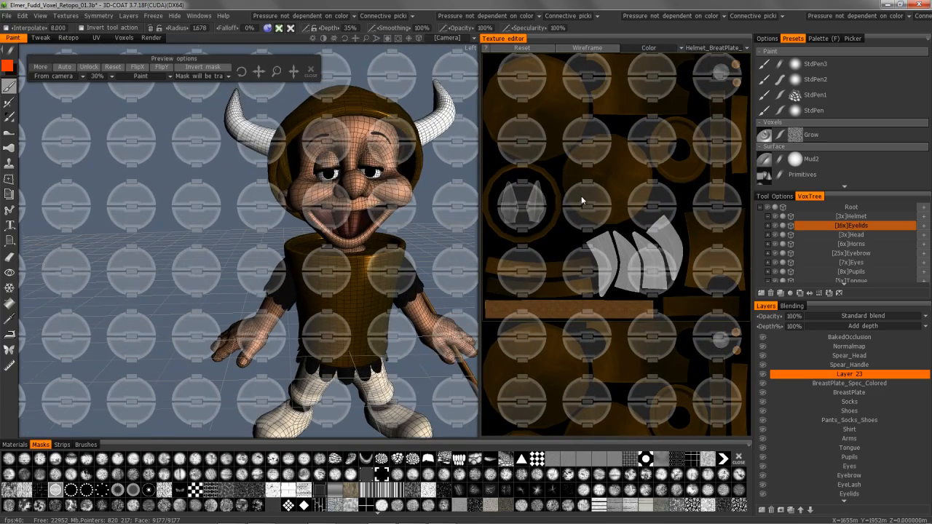
middle_click_drag(592, 162, 586, 201)
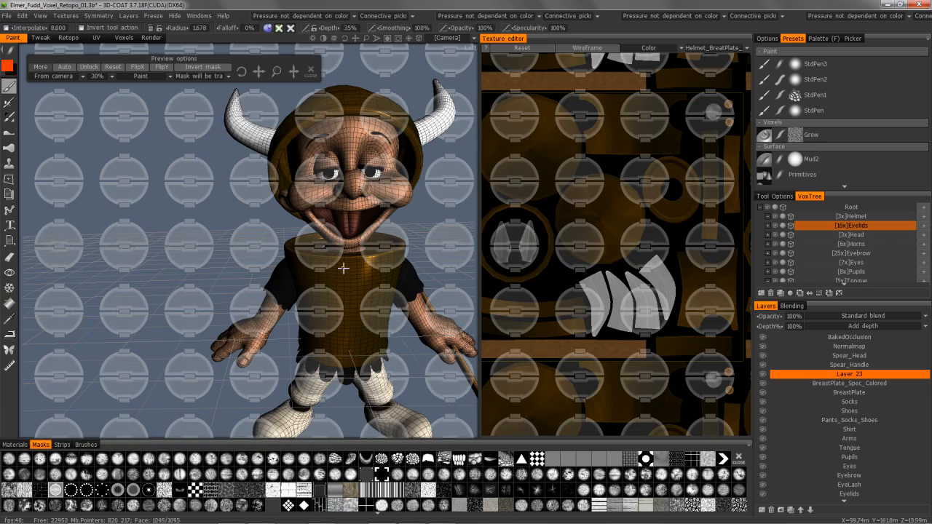
scroll(356, 262, "up", 5)
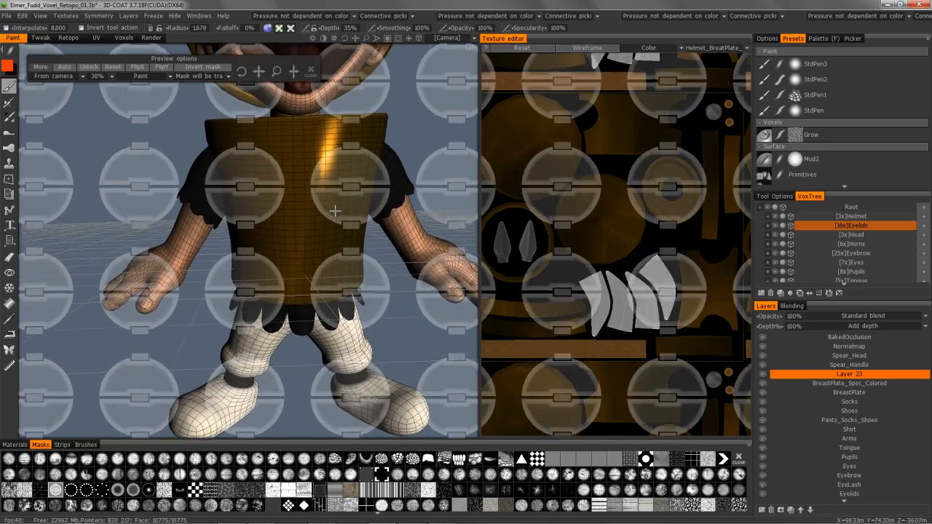
Enlarge the brush radius to about 60.06 and reposition the tiled split-disc mask overlay around the breastplate
middle_click_drag(335, 211, 338, 246)
middle_click_drag(599, 214, 598, 188)
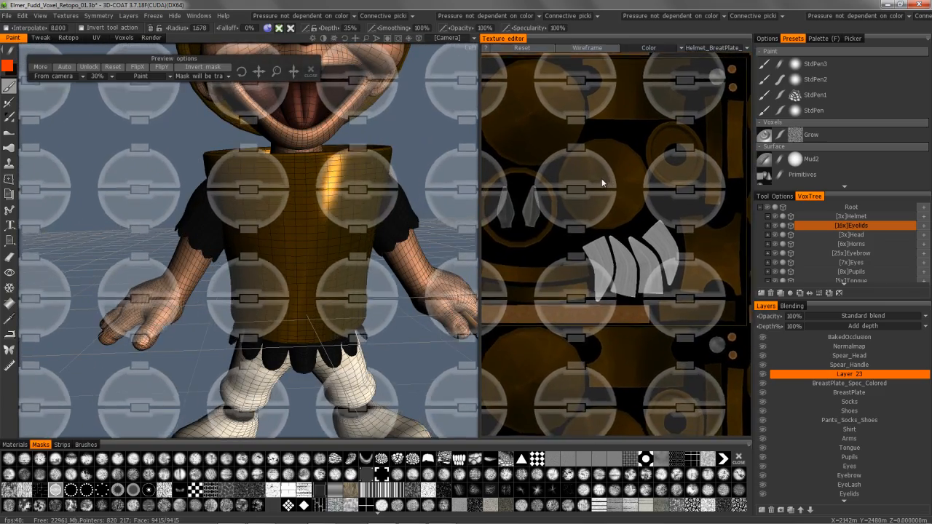
scroll(579, 183, "up", 2)
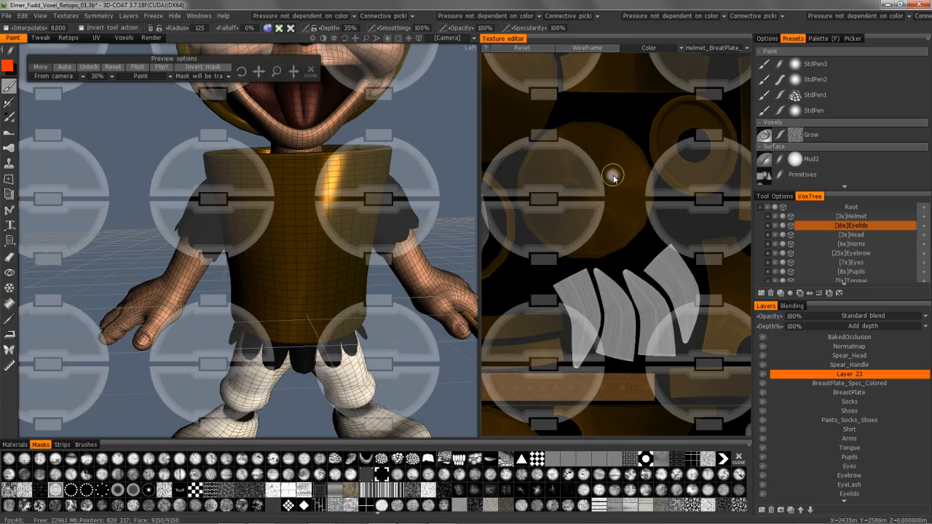
right_click_drag(613, 180, 613, 201, "alt")
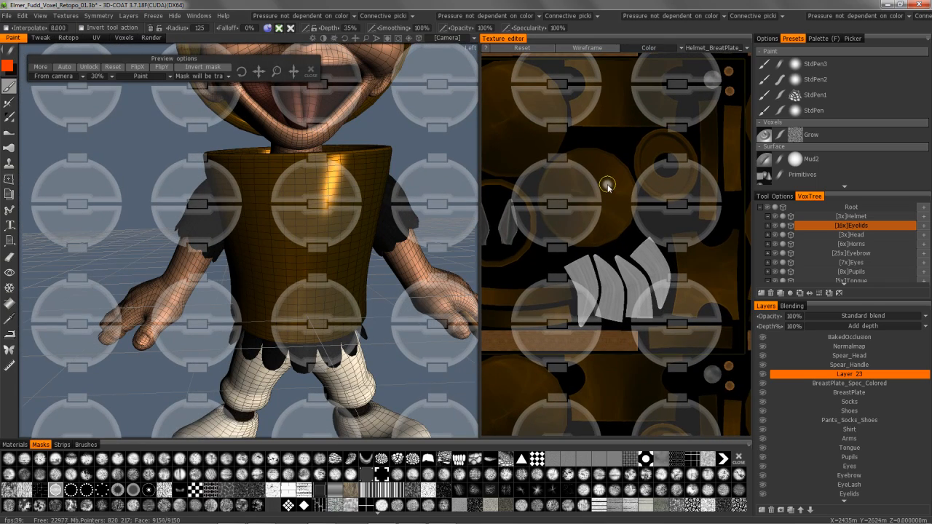
mouse_move(602, 181)
right_mouse_down("alt")
mouse_move(634, 188)
mouse_move(604, 183)
right_mouse_up("alt")
right_click_drag(334, 206, 184, 207)
mouse_move(312, 186)
left_mouse_down("alt")
mouse_move(299, 214)
mouse_move(294, 136)
left_mouse_up("alt")
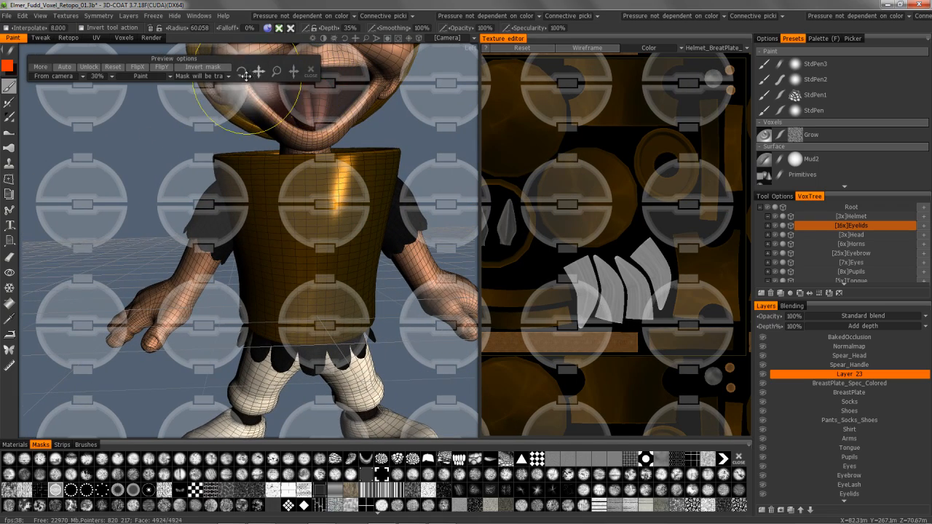
left_click_drag(259, 71, 241, 94)
left_click_drag(242, 94, 356, 106, "alt")
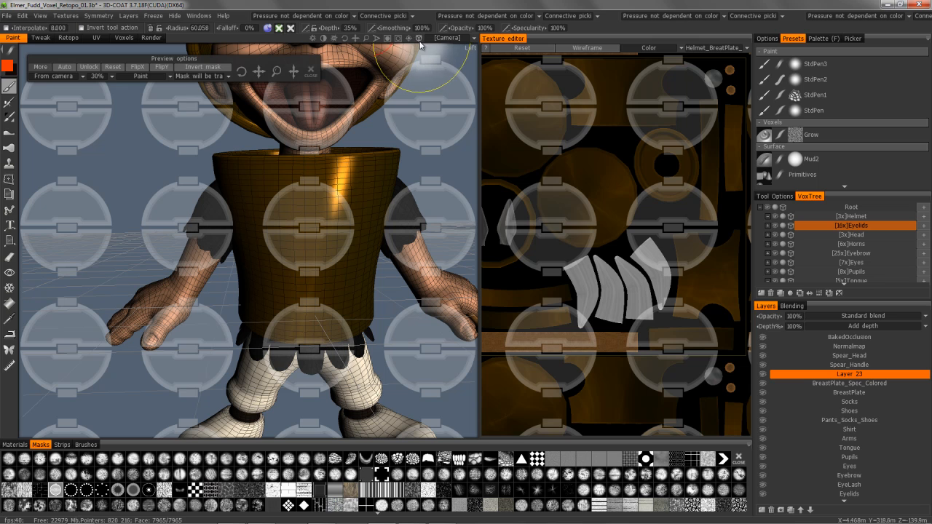
Cycle the camera through the Front, Right and Left axis views, toggling perspective projection and ending on the Left view
key("KP_5")
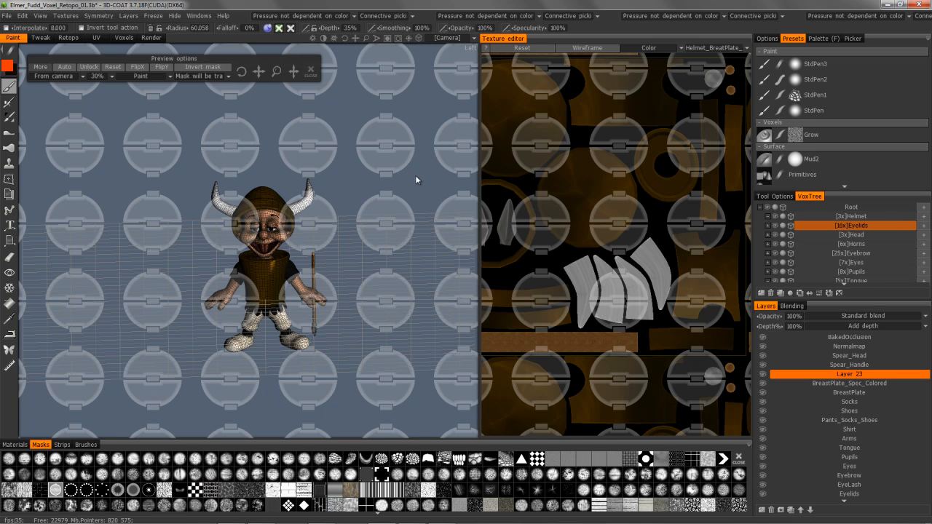
key("KP_1")
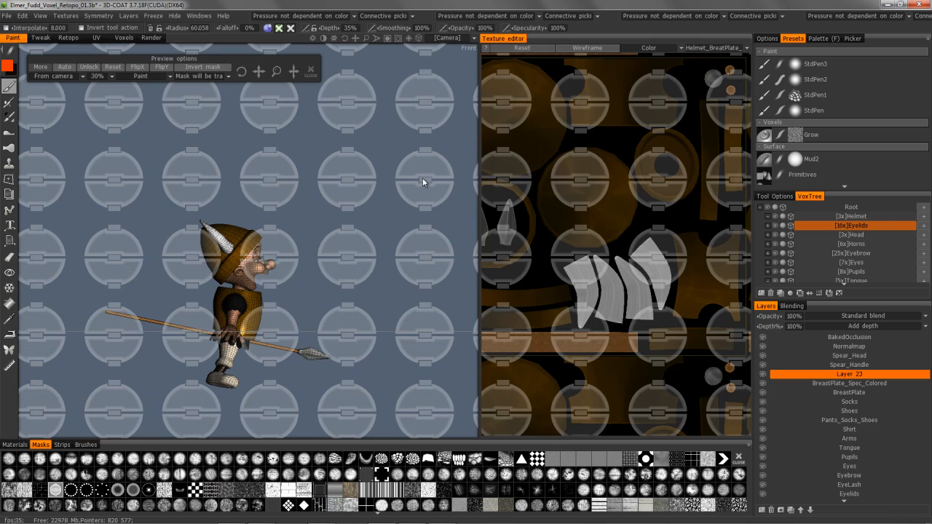
key("KP_3")
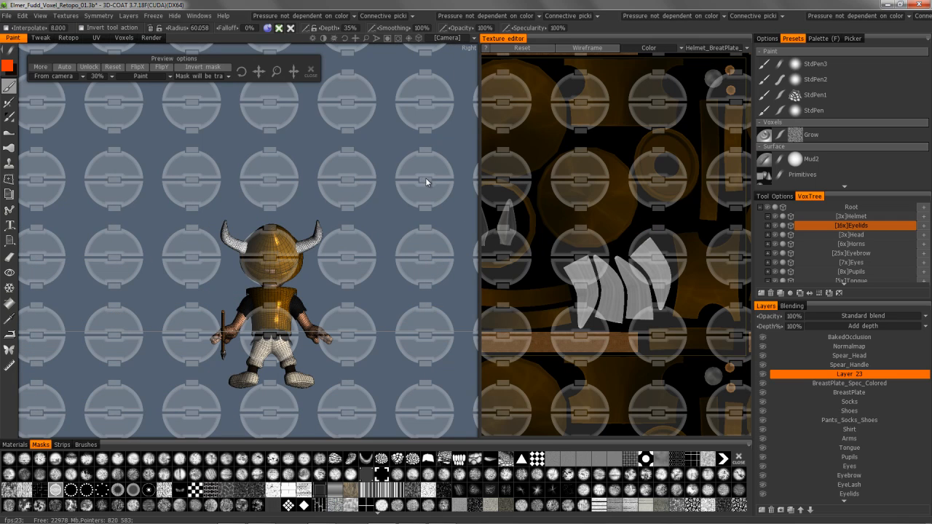
key("ctrl+KP_3")
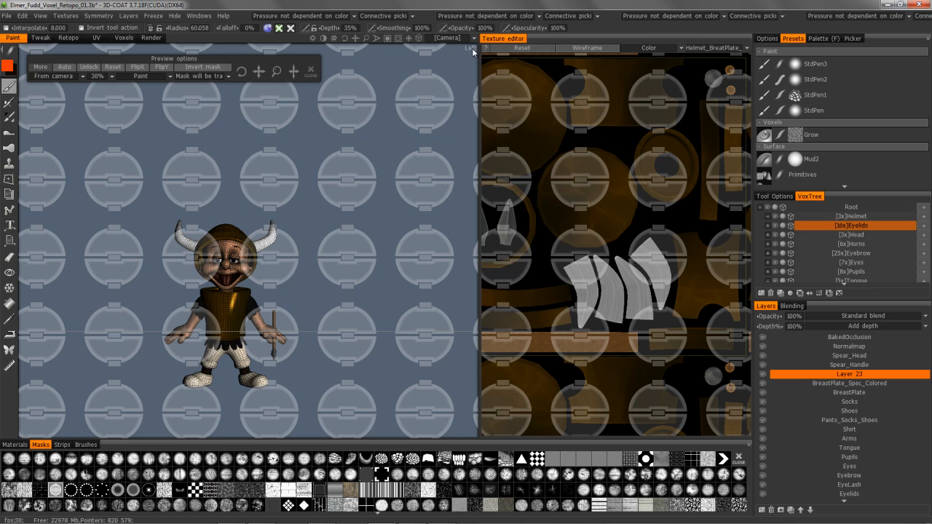
key("KP_5")
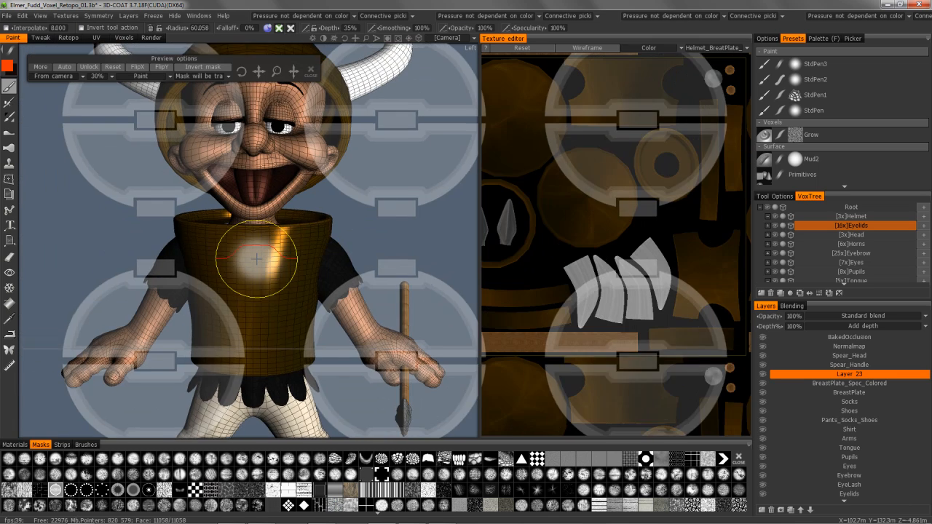
key("KP_5")
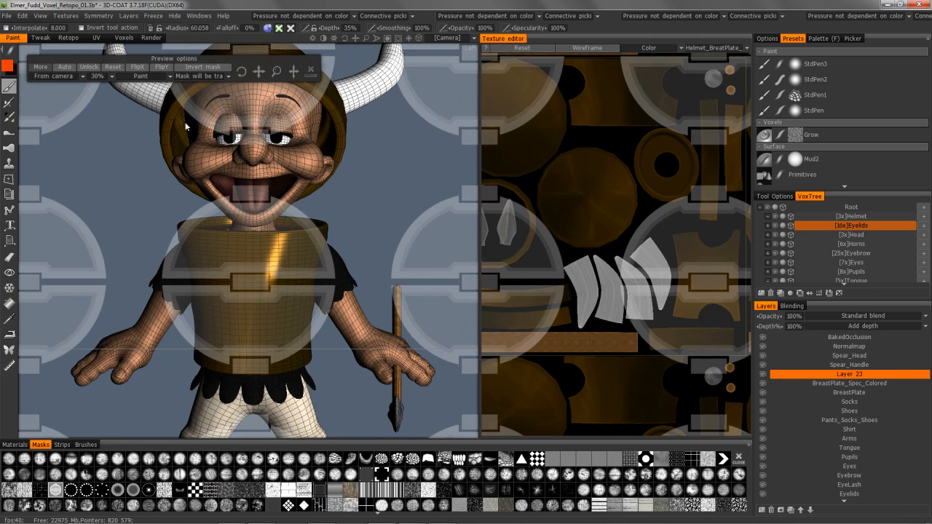
Scale the split-disc mask overlay down to fit the breastplate and paint its relief onto the chest centre
left_click_drag(277, 71, 249, 82)
mouse_move(282, 260)
left_mouse_down()
mouse_move(284, 277)
mouse_move(246, 257)
mouse_move(248, 306)
mouse_move(266, 303)
mouse_move(256, 321)
left_mouse_up()
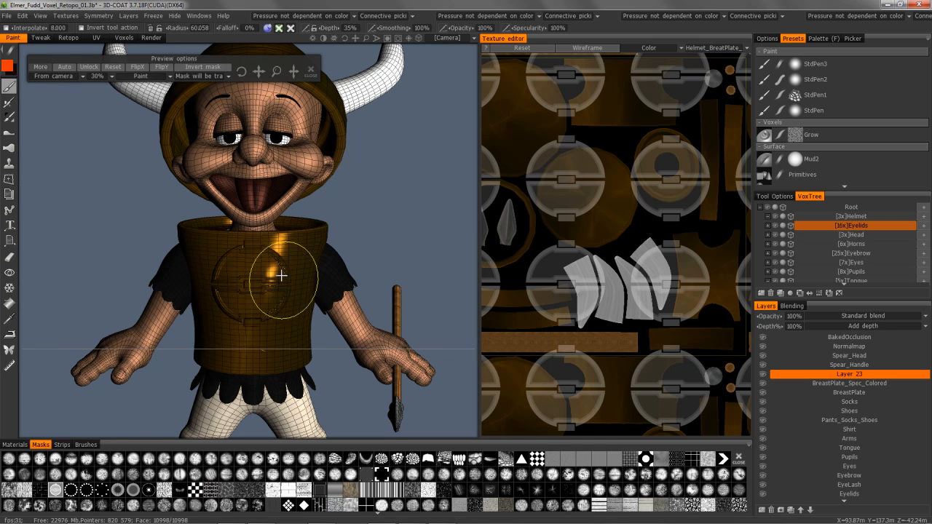
left_click_drag(273, 268, 251, 323)
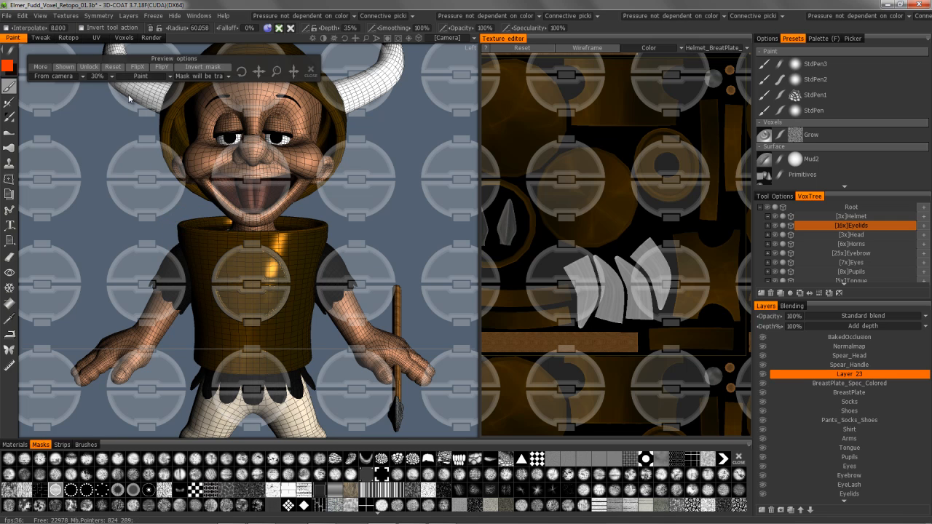
Set the mask preview to Hidden and display the Normals channel in the texture editor
left_click(65, 67)
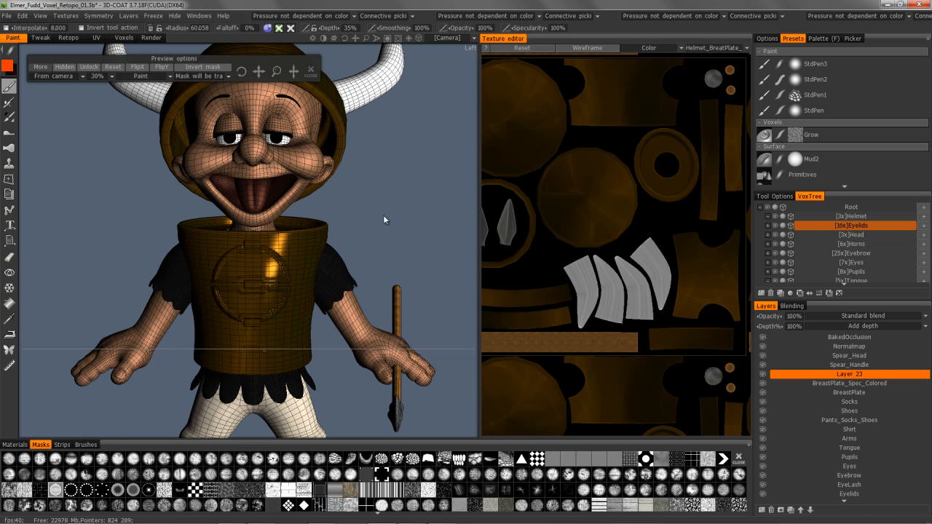
right_click_drag(624, 149, 649, 165)
left_click(654, 48)
left_click(651, 67)
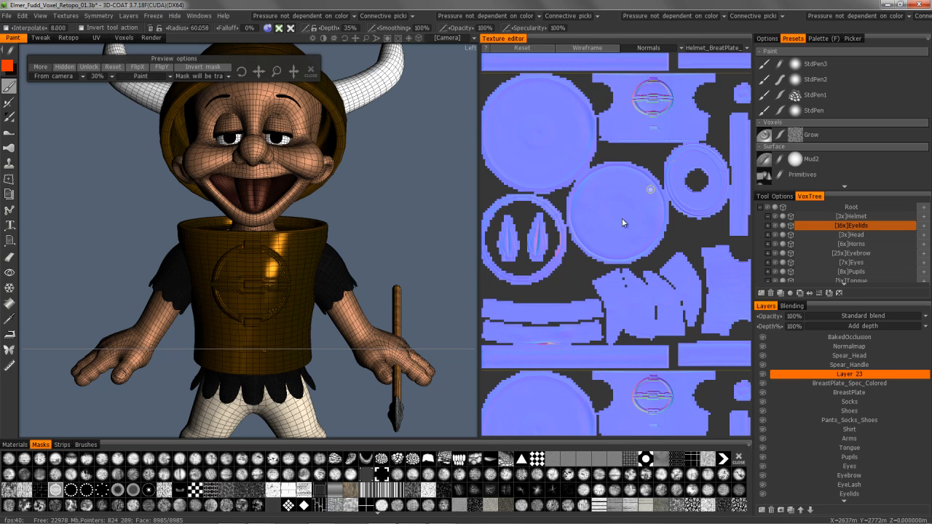
mouse_move(617, 169)
right_mouse_down()
mouse_move(631, 173)
mouse_move(607, 225)
right_mouse_up()
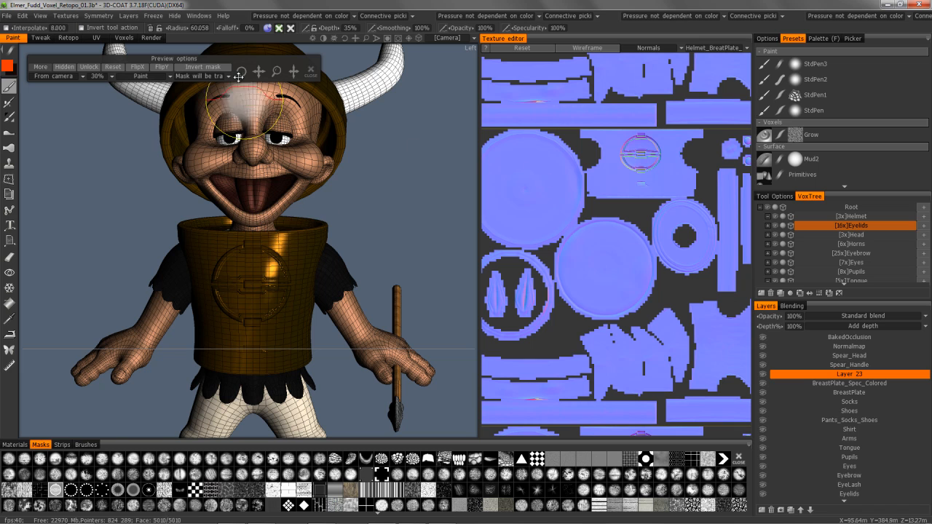
Set the mask preview back to Auto, shift the overlay, and choose the toothed-ring mask
left_click(68, 69)
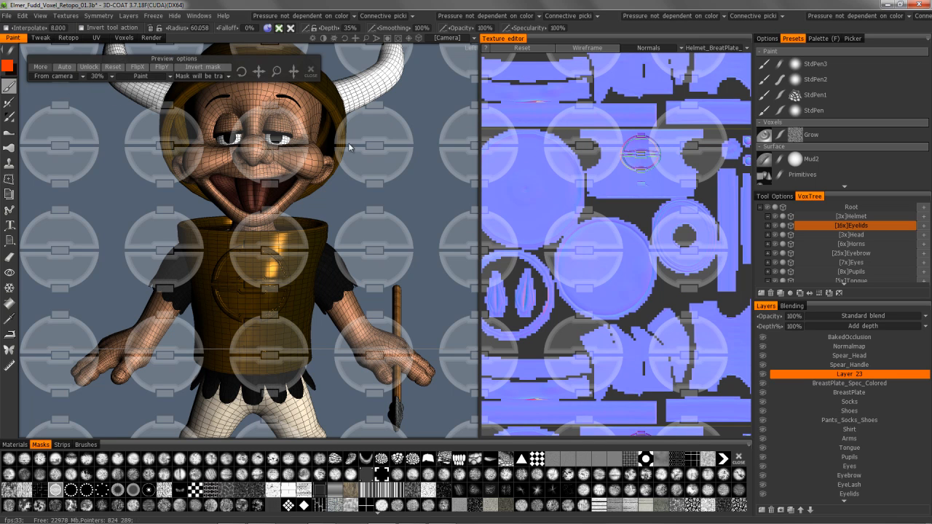
left_click_drag(259, 71, 337, 107)
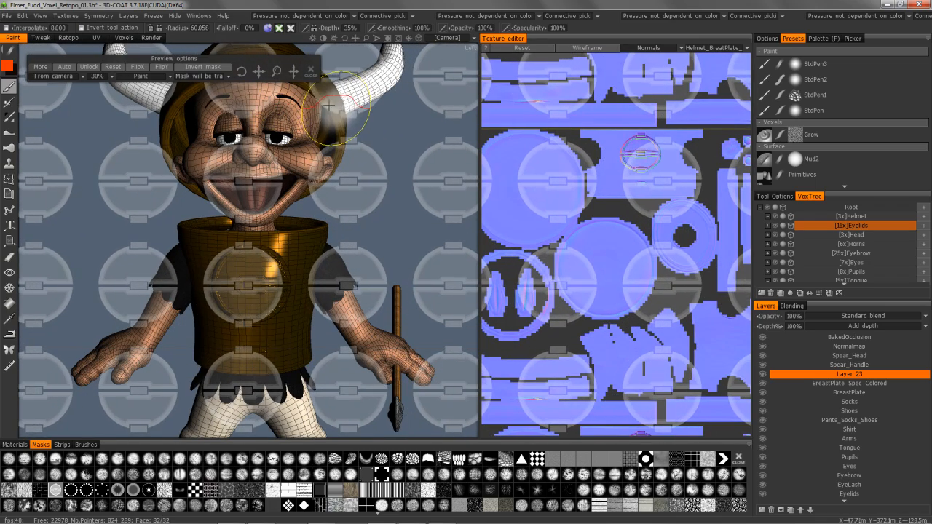
left_click(318, 488)
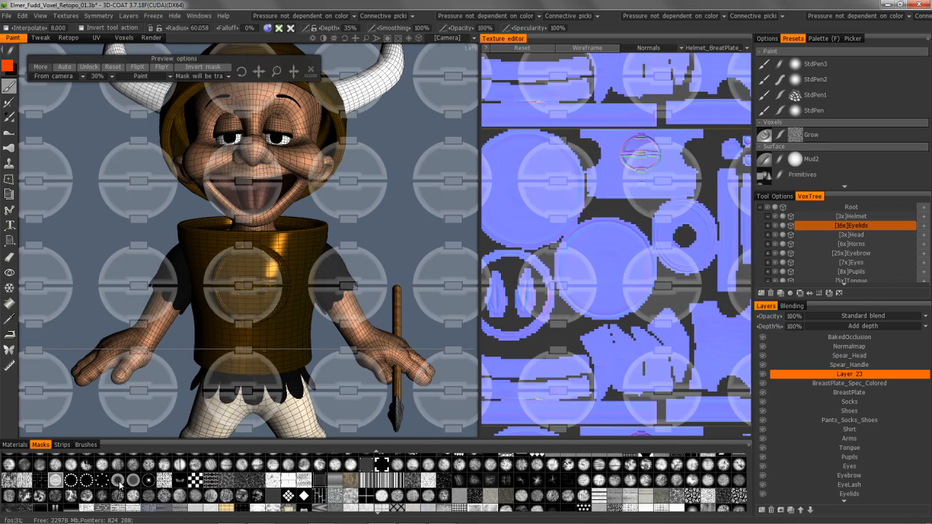
left_click(119, 482)
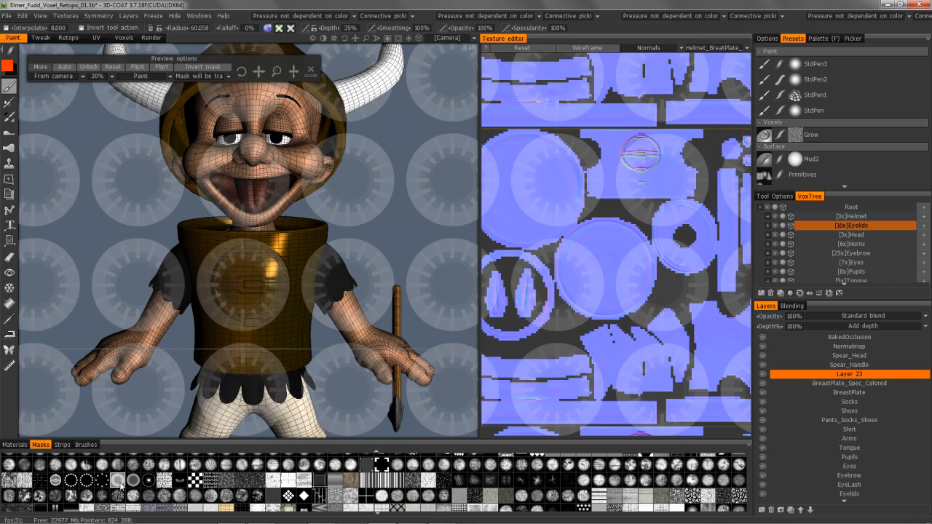
Move and shrink the toothed-ring mask overlay into small tiles, framing the breastplate's blank area beside the split disc in the texture editor
left_click_drag(257, 71, 364, 71)
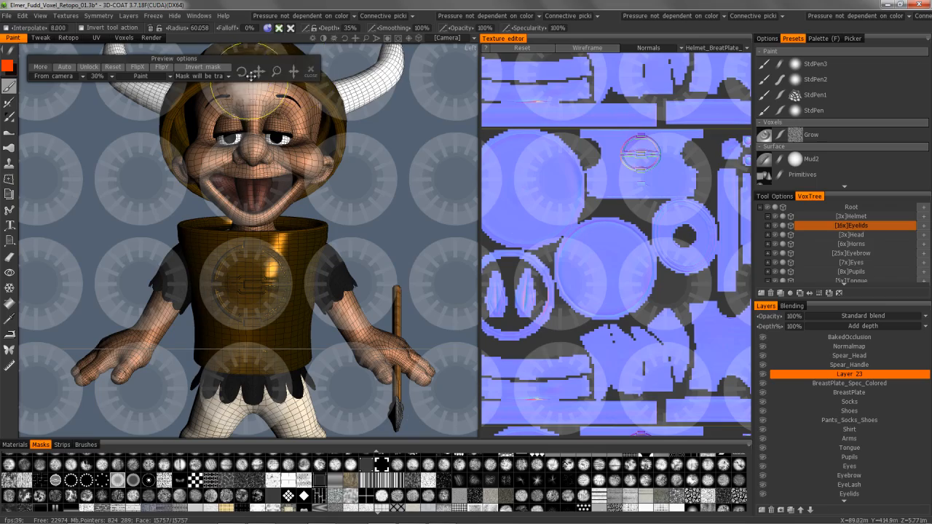
left_click_drag(274, 72, 335, 69)
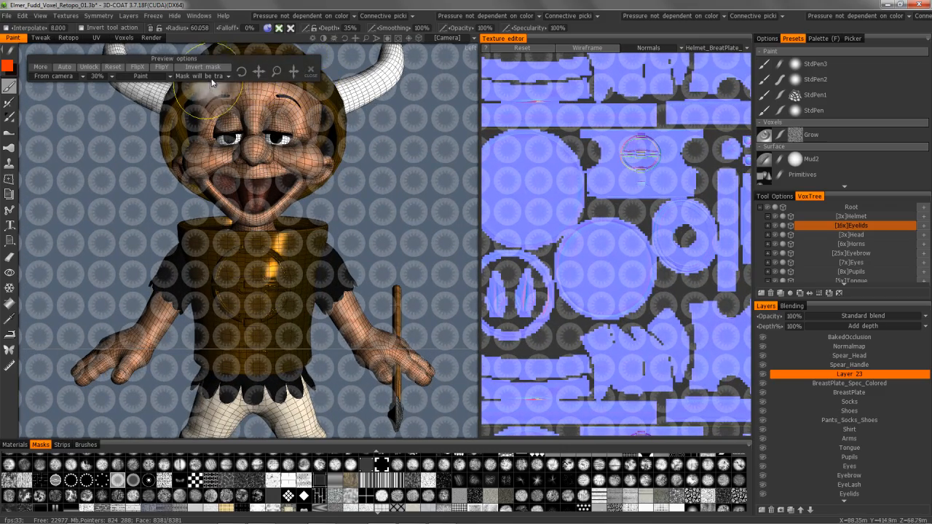
left_click_drag(263, 72, 267, 69)
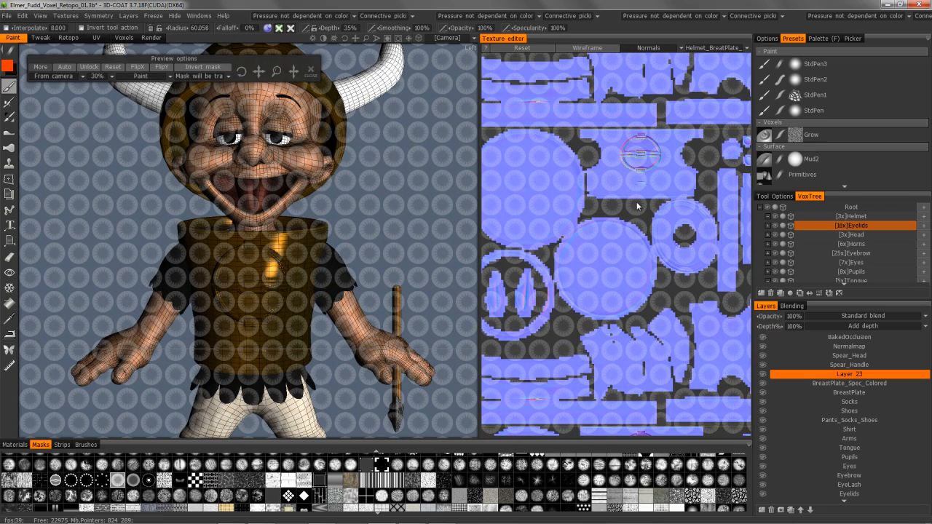
right_click_drag(657, 186, 794, 202, "alt")
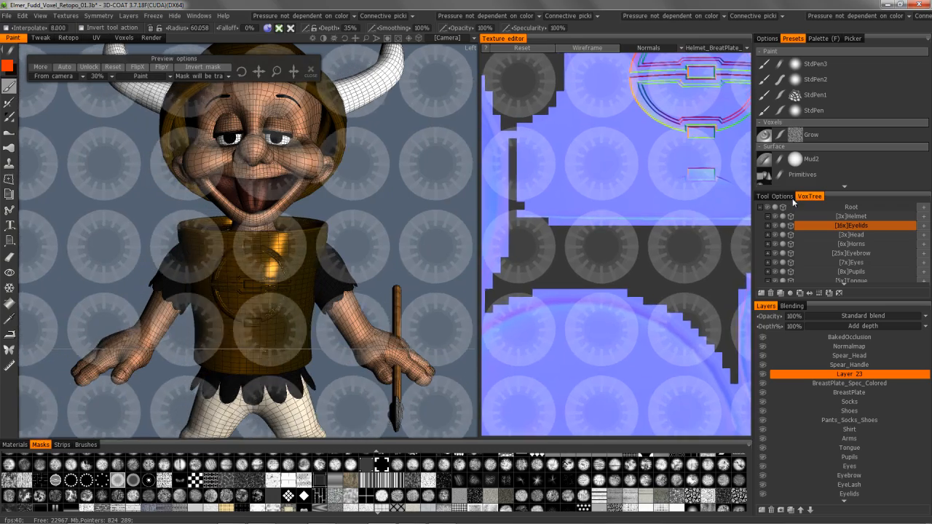
middle_click_drag(667, 183, 519, 246)
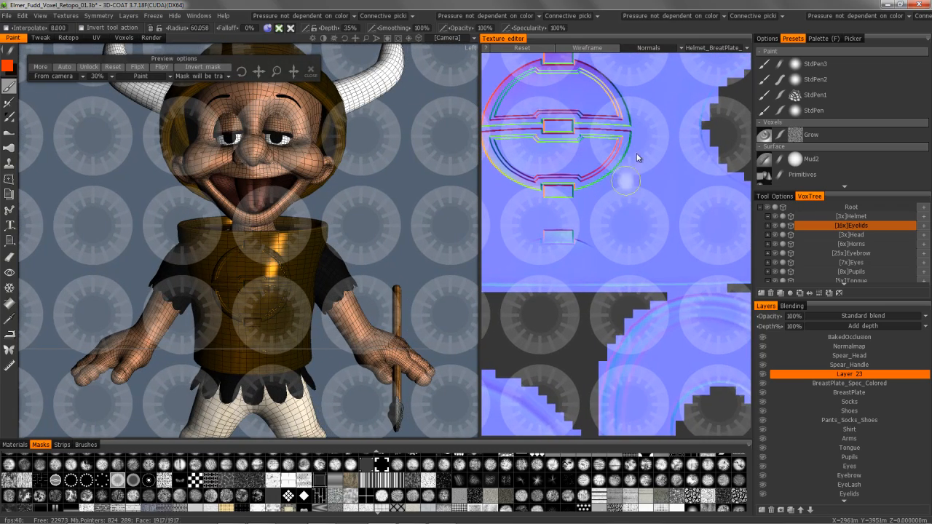
Try painting one toothed ring onto the breastplate's normal map beside the split-disc relief
left_click_drag(638, 202, 652, 220)
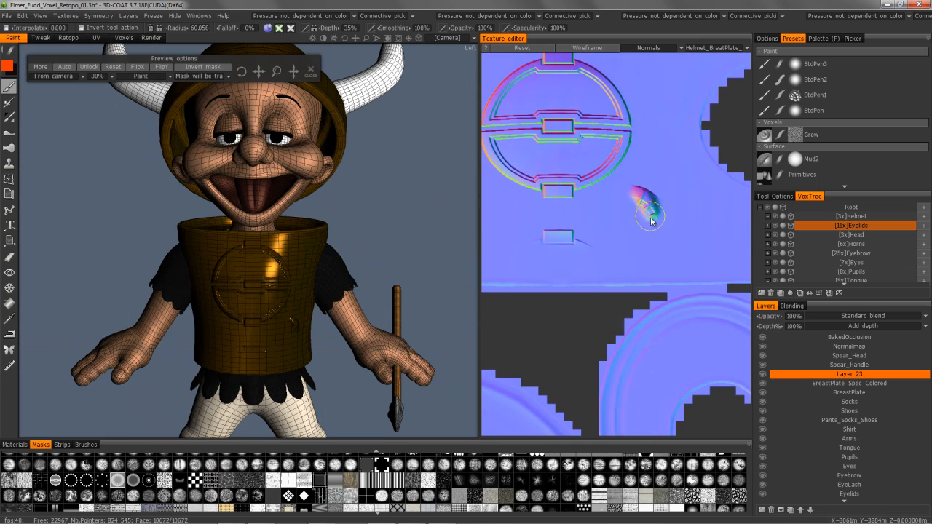
mouse_move(641, 264)
left_mouse_down()
mouse_move(608, 195)
mouse_move(597, 232)
mouse_move(655, 240)
mouse_move(610, 216)
left_mouse_up()
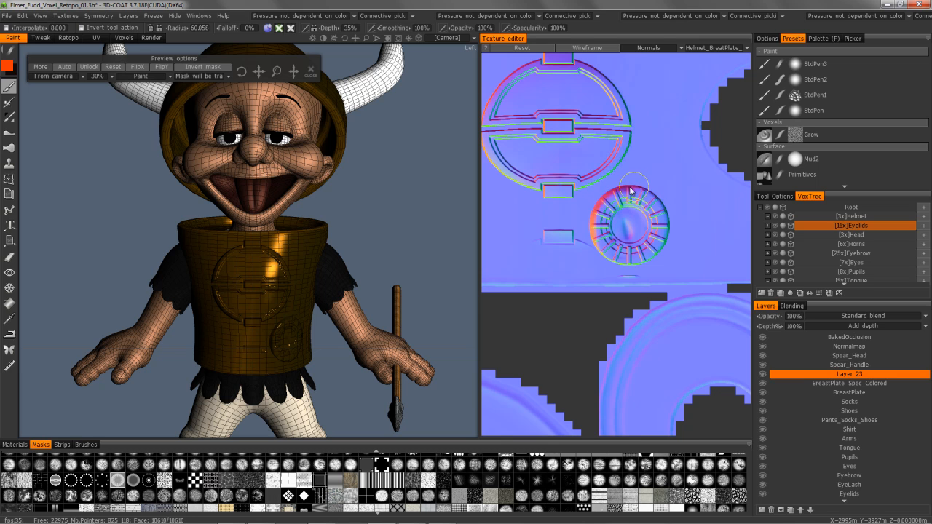
left_click_drag(602, 214, 643, 250)
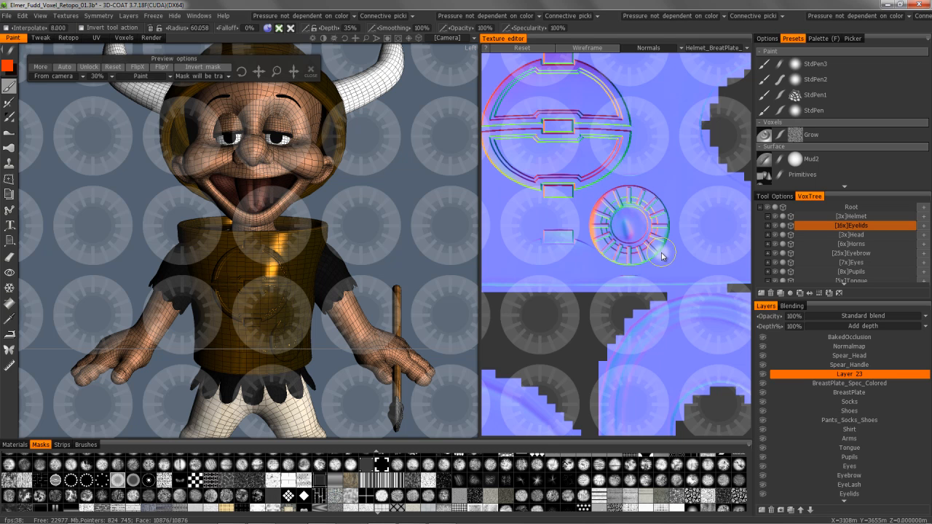
Set the mask preview to Shown, undo the ring strokes, repaint the toothed ring beside the split disc, and close the preview options
left_click(65, 69)
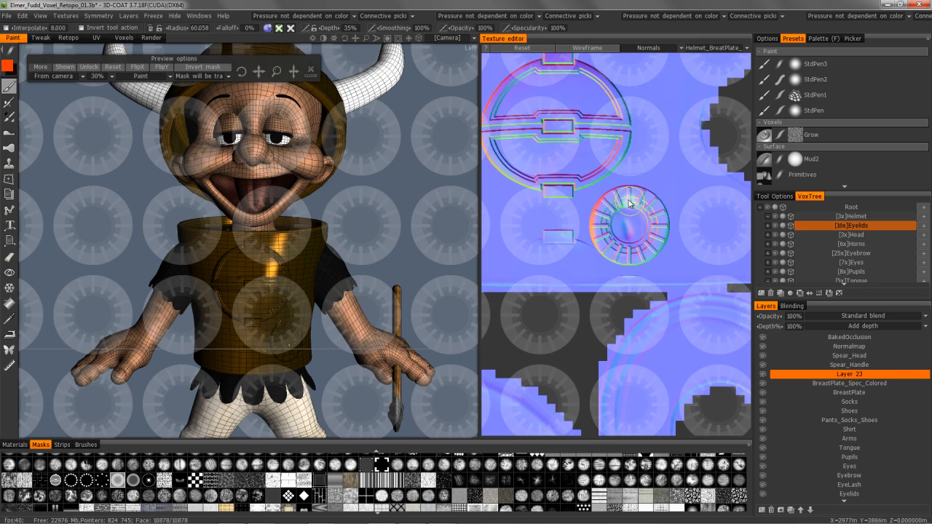
key("ctrl+z")
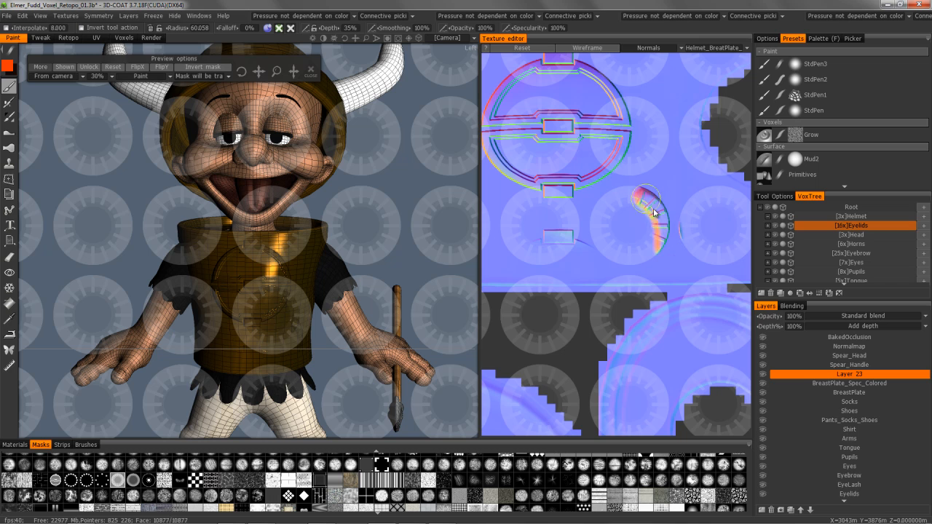
mouse_move(638, 198)
left_mouse_down()
mouse_move(597, 227)
mouse_move(605, 212)
left_mouse_up()
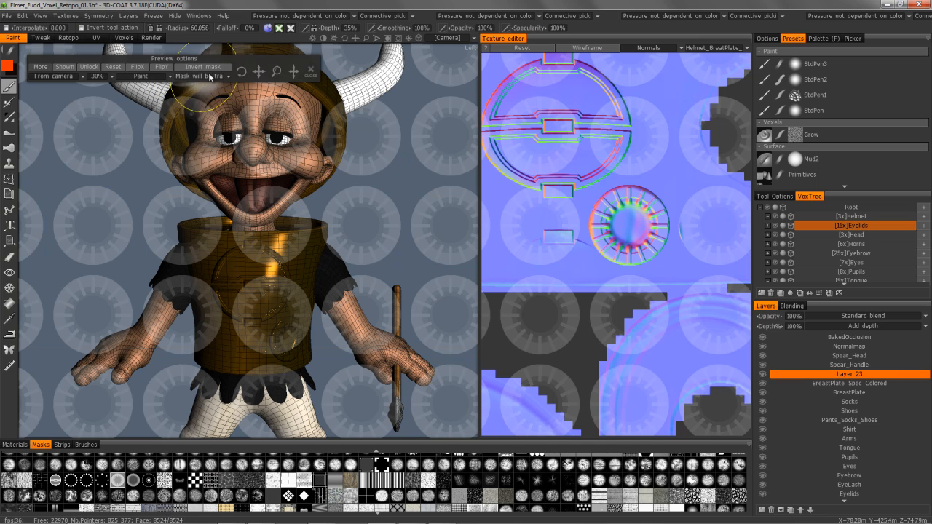
left_click(311, 72)
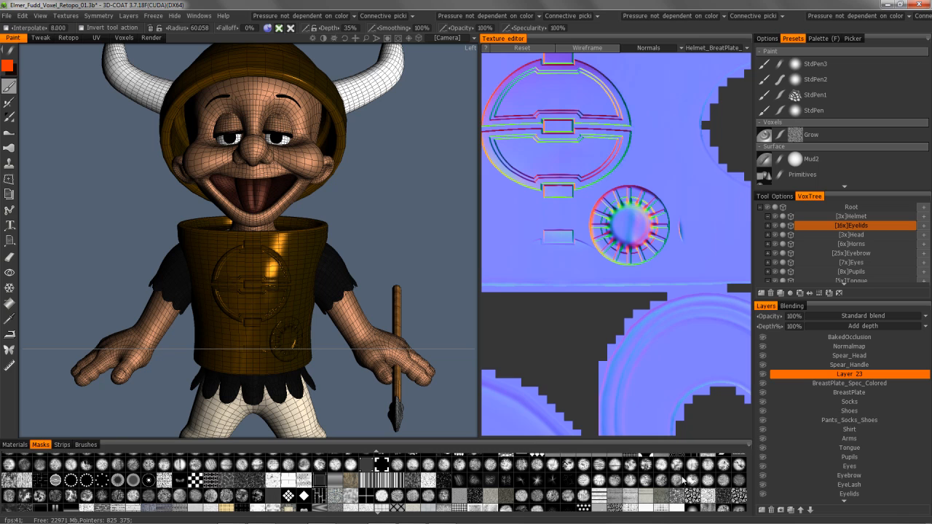
Activate the Eraser, reduce its radius to 8.374, and erase the stray mask marks on both sides of the breastplate's toothed ring
scroll(684, 480, "up", 1)
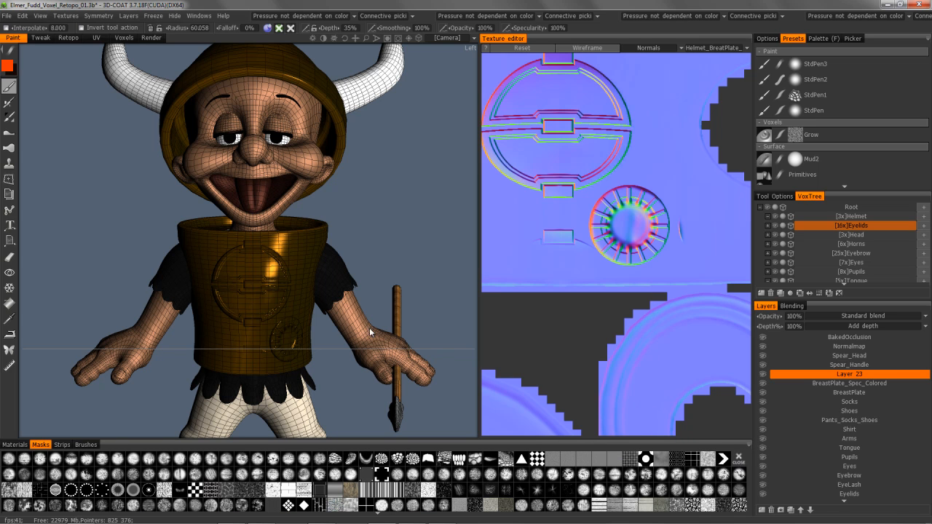
right_click_drag(370, 332, 364, 329, "alt")
mouse_move(211, 233)
left_mouse_down("alt")
mouse_move(252, 275)
mouse_move(215, 297)
left_mouse_up("alt")
mouse_move(215, 297)
right_mouse_down("alt")
mouse_move(227, 303)
mouse_move(218, 335)
right_mouse_up("alt")
mouse_move(218, 335)
left_mouse_down("alt")
mouse_move(173, 343)
mouse_move(193, 369)
left_mouse_up("alt")
right_click_drag(193, 368, 192, 360, "alt")
mouse_move(191, 360)
left_mouse_down("alt")
mouse_move(189, 215)
mouse_move(157, 168)
mouse_move(225, 219)
mouse_move(209, 281)
mouse_move(308, 281)
left_mouse_up("alt")
right_click_drag(307, 281, 218, 291)
mouse_move(218, 291)
left_mouse_down("alt")
mouse_move(264, 204)
mouse_move(322, 316)
mouse_move(303, 206)
mouse_move(288, 268)
mouse_move(319, 320)
mouse_move(340, 326)
mouse_move(268, 293)
mouse_move(313, 309)
left_mouse_up("alt")
left_click(9, 256)
mouse_move(15, 53)
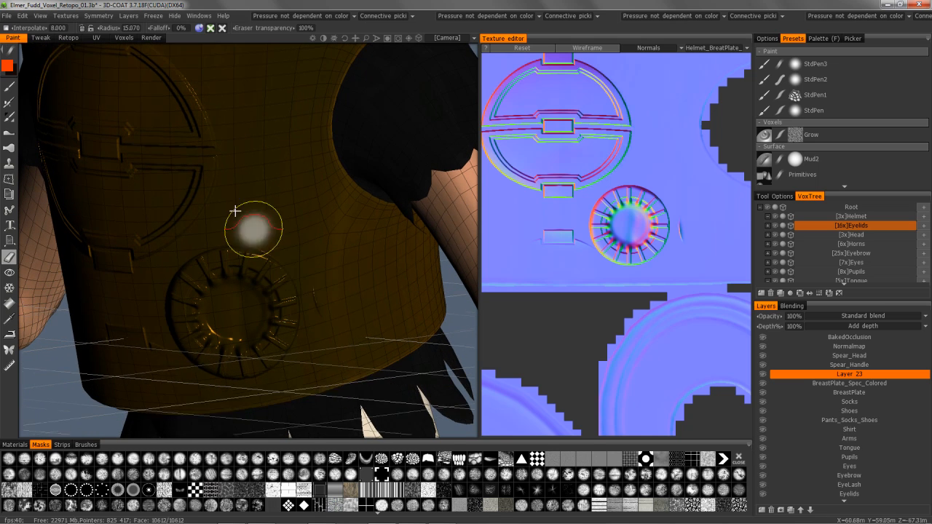
right_click_drag(324, 288, 315, 282)
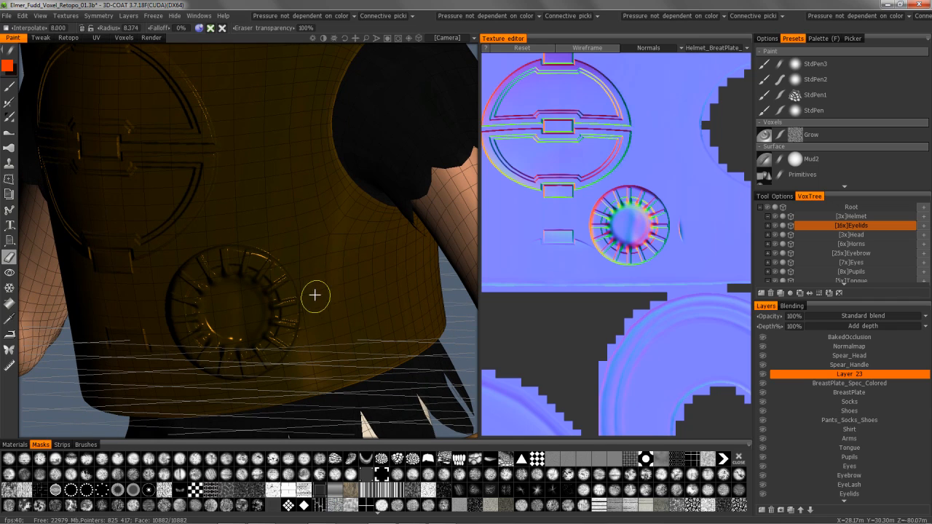
middle_click_drag(322, 312, 104, 391)
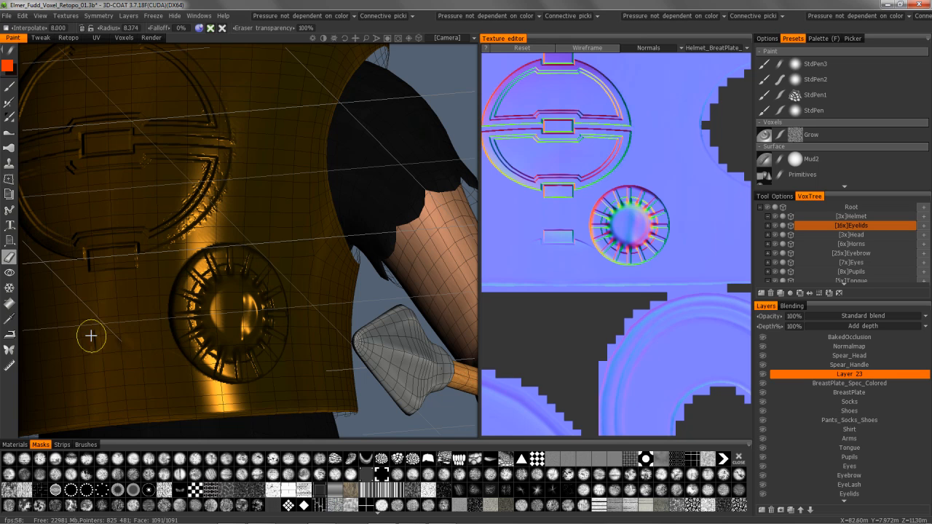
mouse_move(150, 347)
left_mouse_down()
mouse_move(167, 369)
mouse_move(151, 356)
left_mouse_up()
Reduce the eraser radius to 4.902 and erase the domed relief inside the toothed ring's centre
mouse_move(105, 329)
middle_mouse_down()
mouse_move(95, 320)
mouse_move(158, 248)
mouse_move(220, 324)
mouse_move(239, 308)
middle_mouse_up()
mouse_move(239, 318)
left_mouse_down()
mouse_move(233, 308)
mouse_move(224, 330)
mouse_move(241, 334)
left_mouse_up()
middle_click_drag(241, 335, 225, 195)
middle_click_drag(233, 238, 247, 231)
right_click_drag(246, 231, 241, 232)
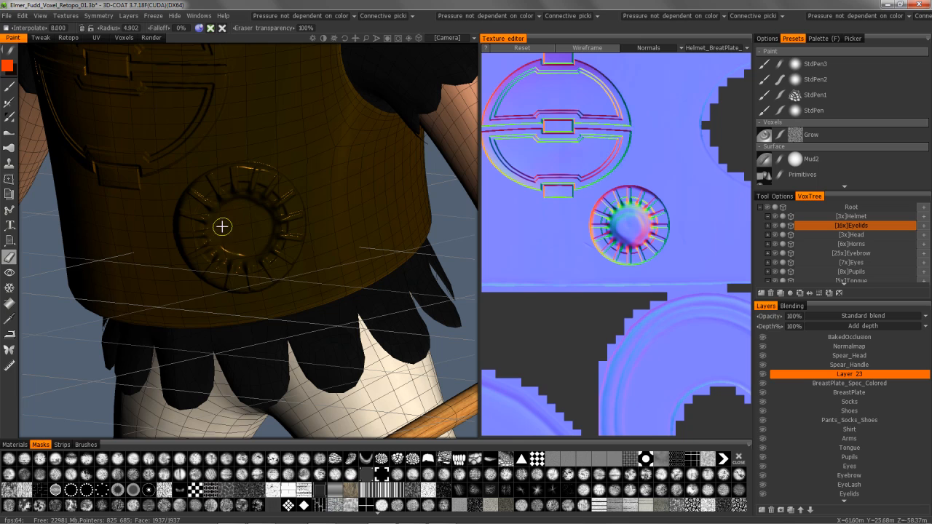
middle_click_drag(221, 247, 241, 208)
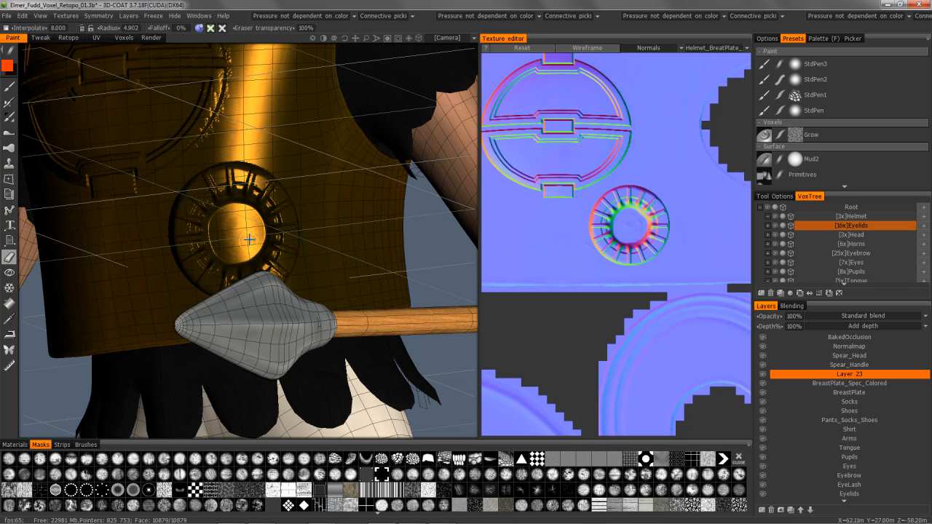
Show the materials palette and its folder options, switch to another materials folder, and choose the Stella Artois label material
left_click_drag(206, 236, 148, 235, "alt")
right_click_drag(148, 235, 185, 219, "alt")
left_click_drag(185, 218, 221, 320, "alt")
right_click_drag(221, 321, 211, 289, "alt")
left_click_drag(210, 289, 358, 380, "alt")
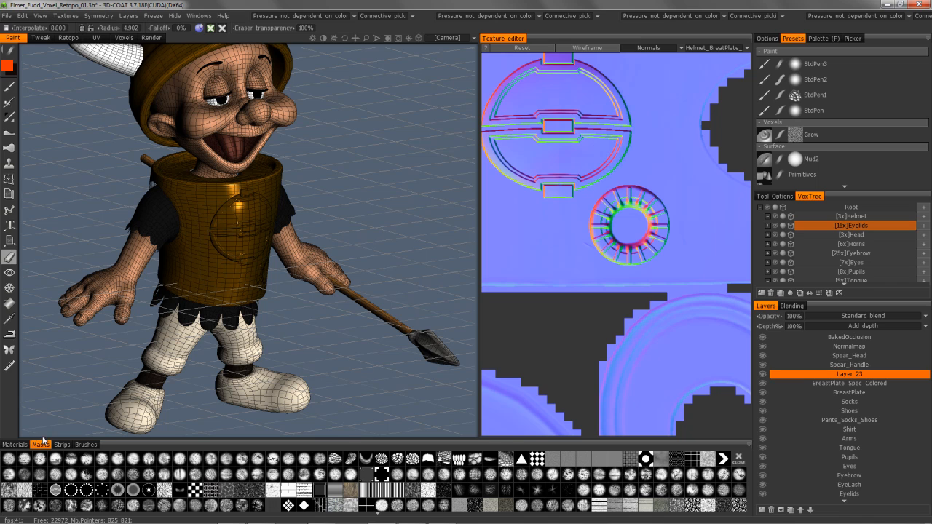
left_click(15, 445)
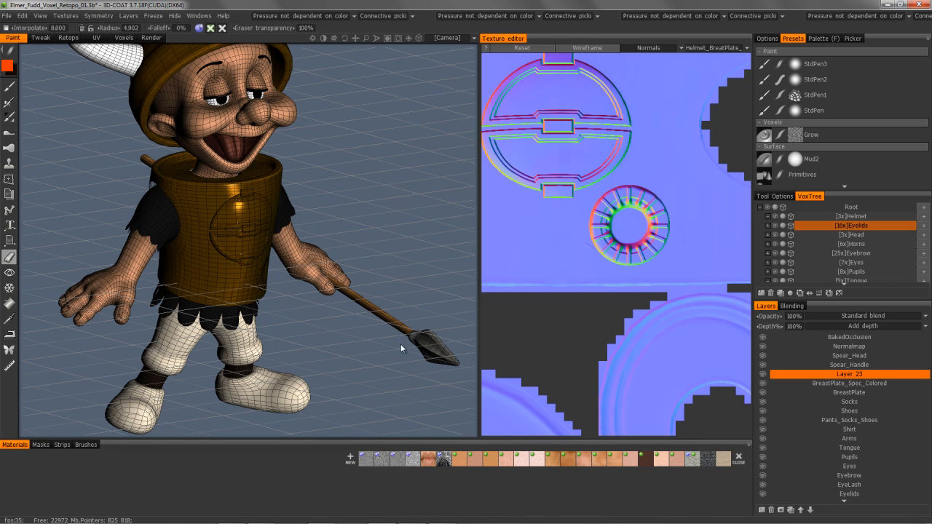
left_click_drag(400, 344, 405, 346, "alt")
right_click(748, 446)
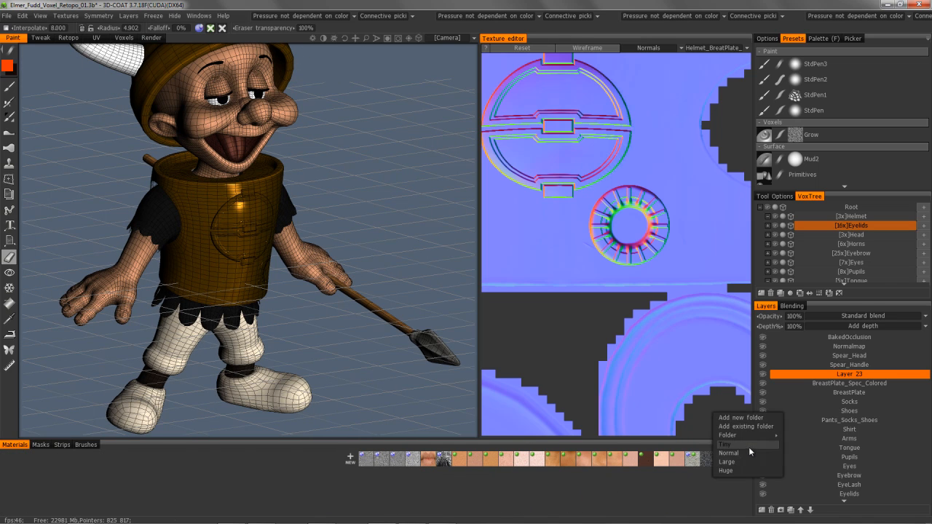
mouse_move(748, 436)
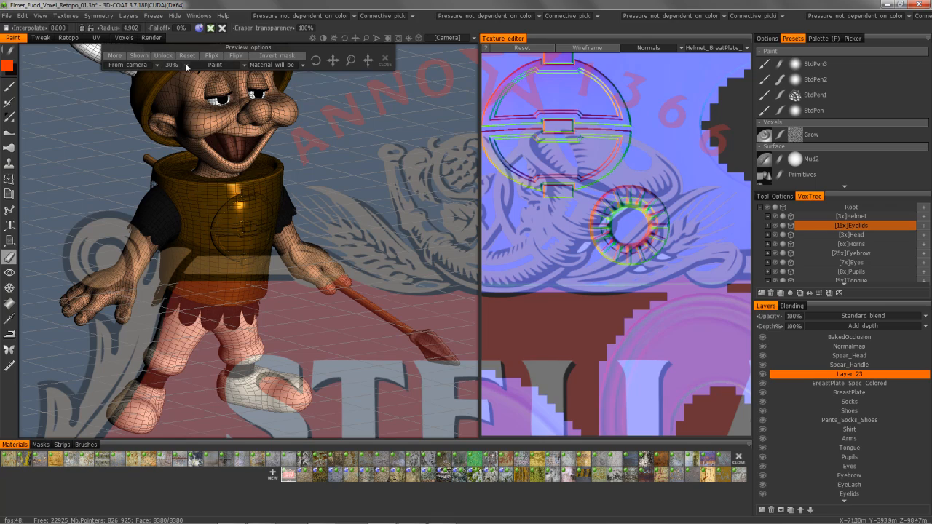
Shrink and shift the Stella Artois label overlay into small tiles, and view its colour operation choices in the preview options
left_click_drag(351, 59, 411, 71)
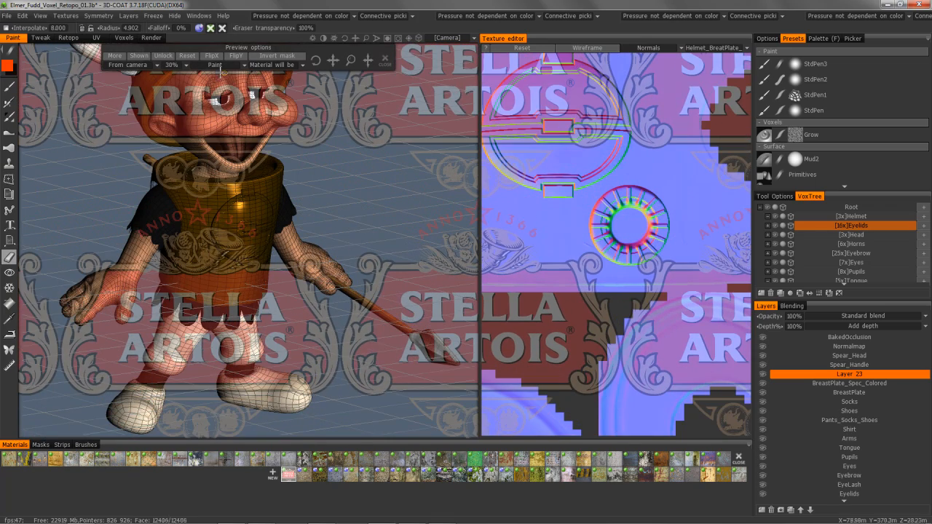
left_click_drag(333, 60, 309, 45)
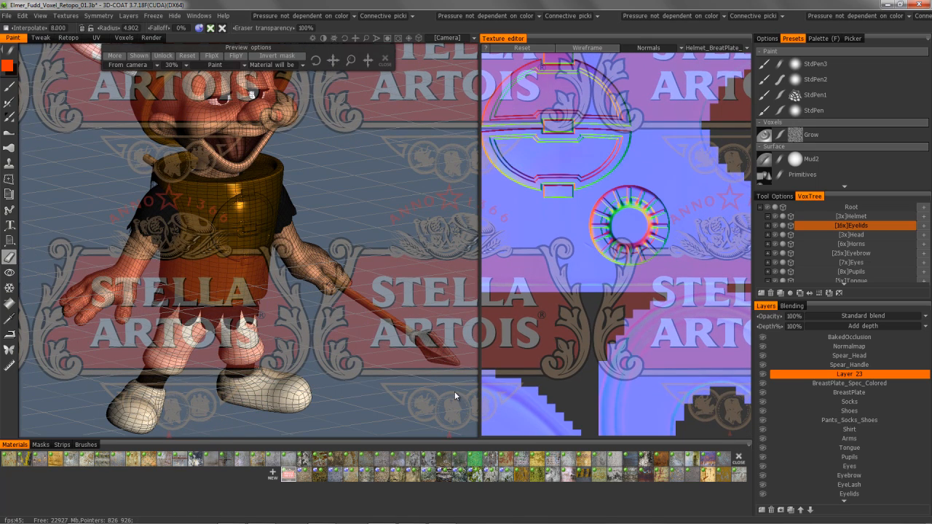
left_click_drag(218, 135, 271, 87, "alt")
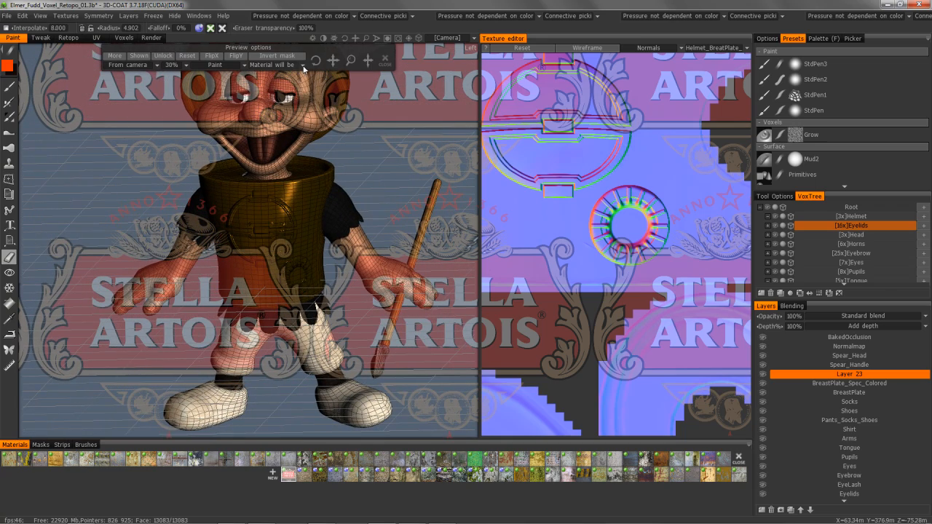
left_click(242, 66)
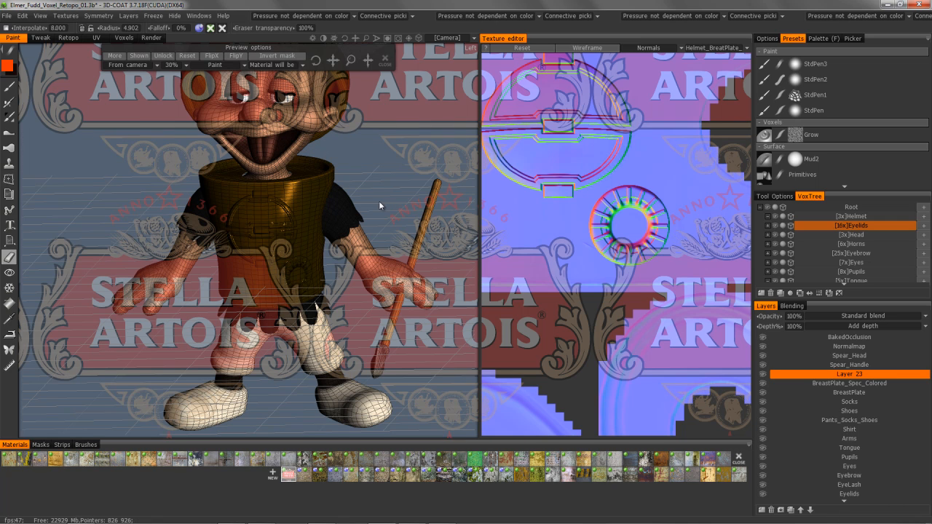
left_click(243, 65)
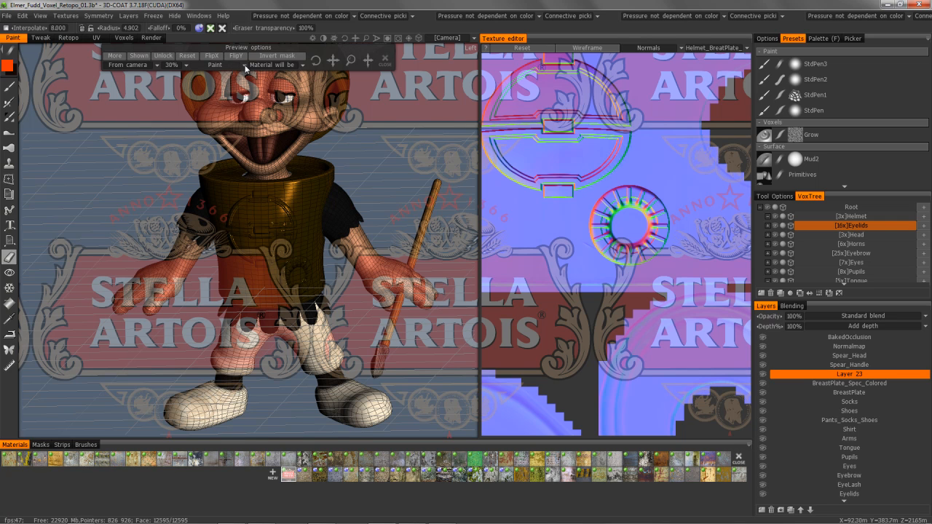
Switch the texture editor from Normals to Color, frame the breastplate area, and close the preview options
left_click_drag(287, 126, 386, 117, "alt")
right_click_drag(385, 116, 408, 109, "alt")
left_click_drag(407, 109, 595, 82, "alt")
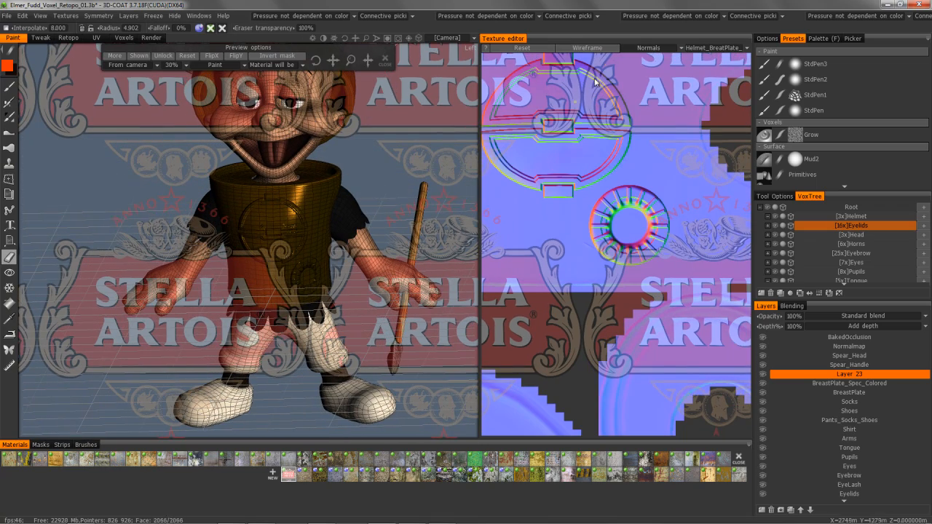
left_click(648, 48)
left_click(633, 59)
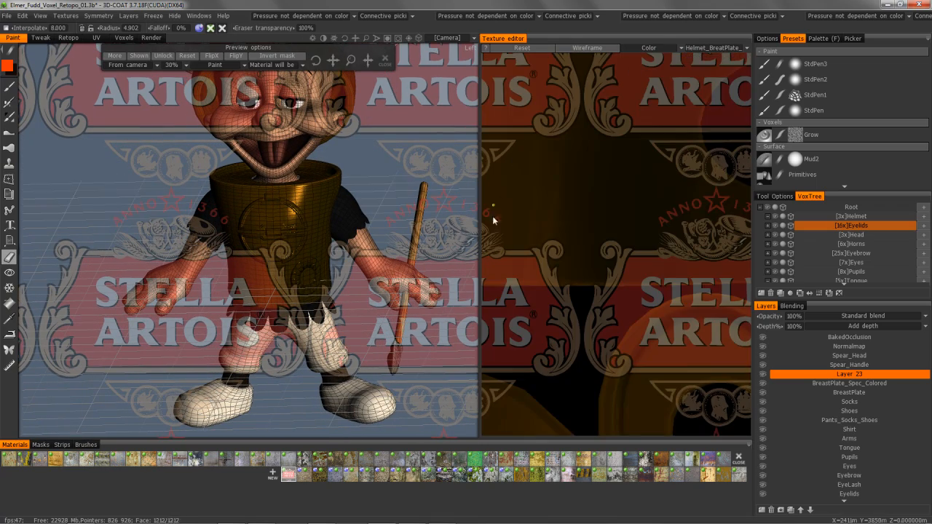
middle_click_drag(566, 194, 576, 287, "alt")
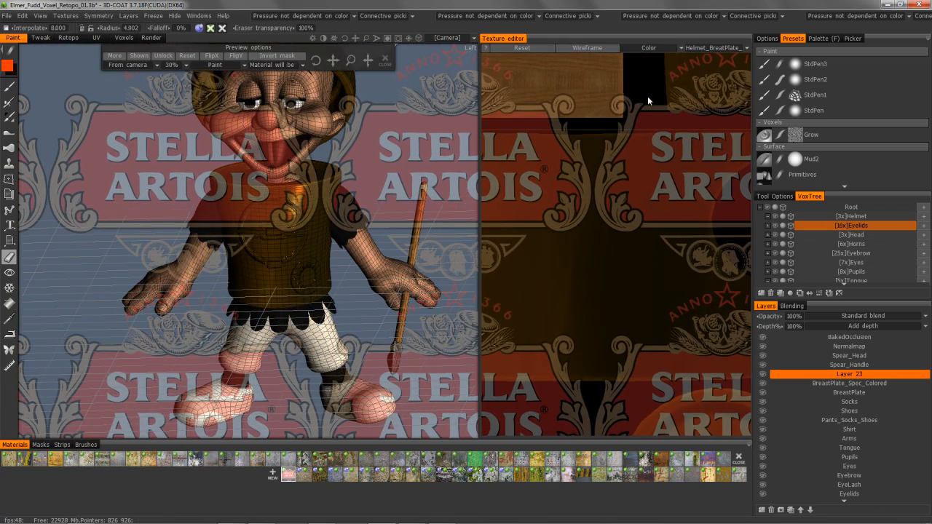
mouse_move(651, 97)
left_mouse_down("alt")
mouse_move(641, 96)
mouse_move(651, 95)
left_mouse_up("alt")
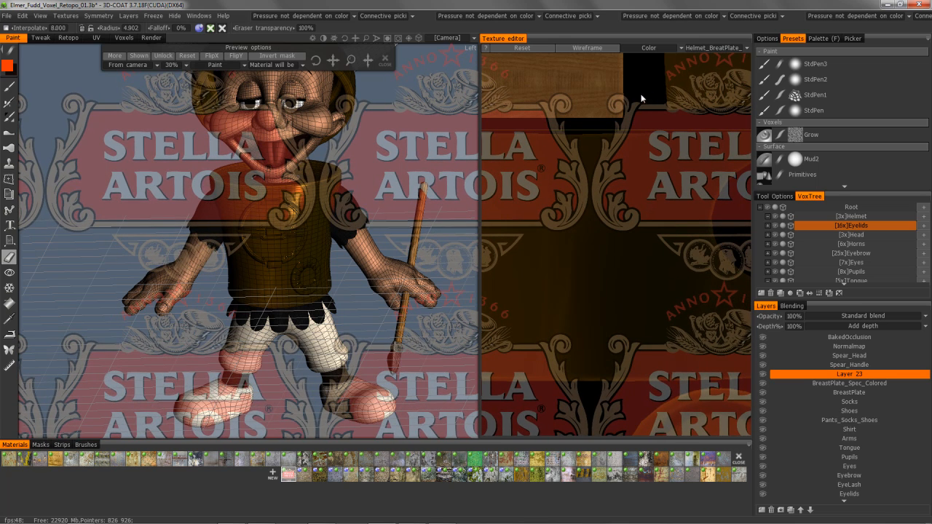
middle_click_drag(641, 95, 638, 119, "alt")
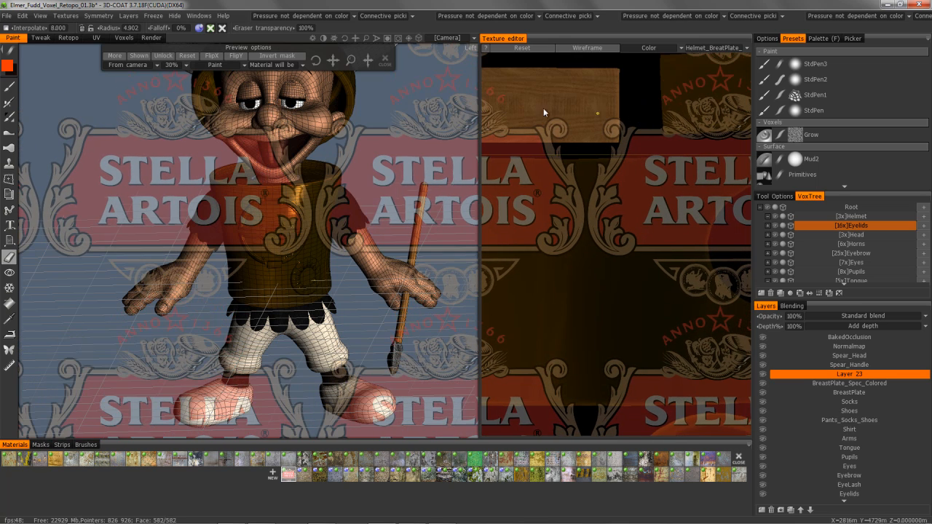
left_click(385, 61)
Examine the layout of the helmet and breastplate colour texture in the texture editor
scroll(604, 125, "down", 3)
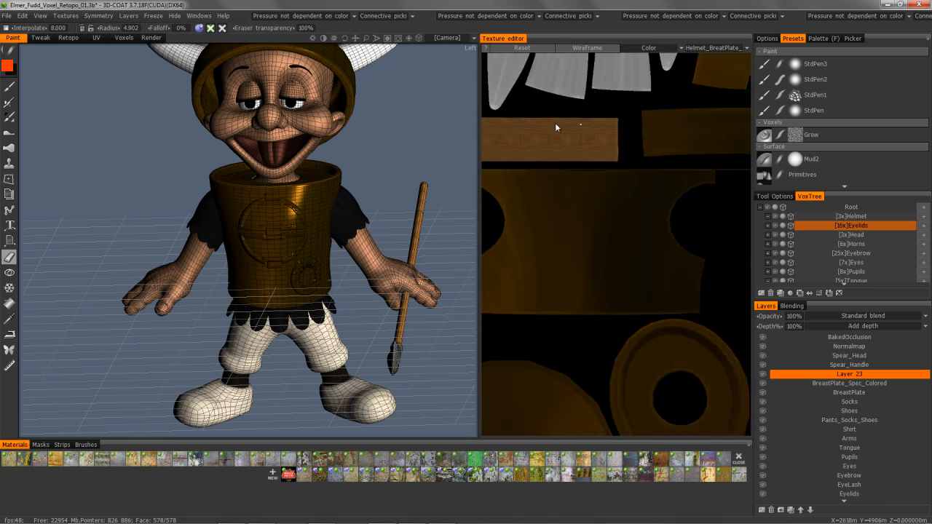
scroll(561, 232, "up", 1)
middle_click_drag(562, 234, 574, 181, "alt")
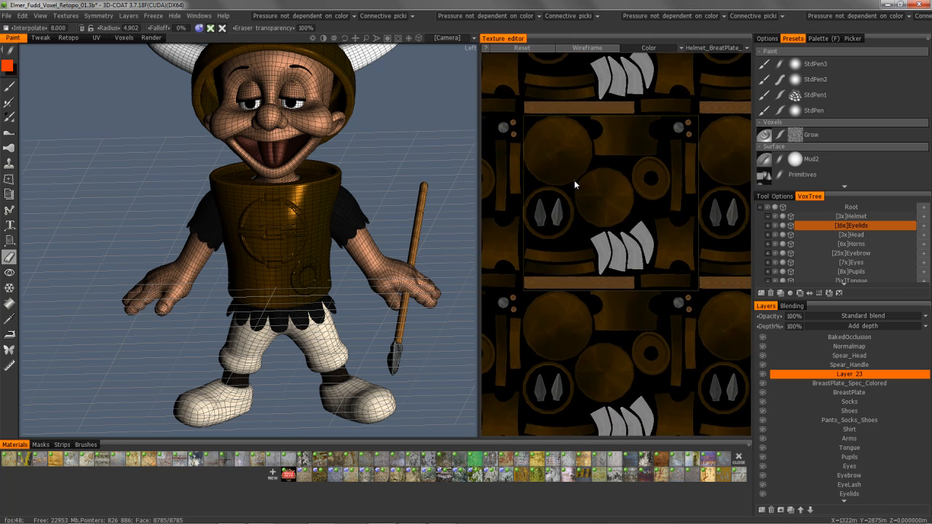
scroll(632, 168, "up", 6)
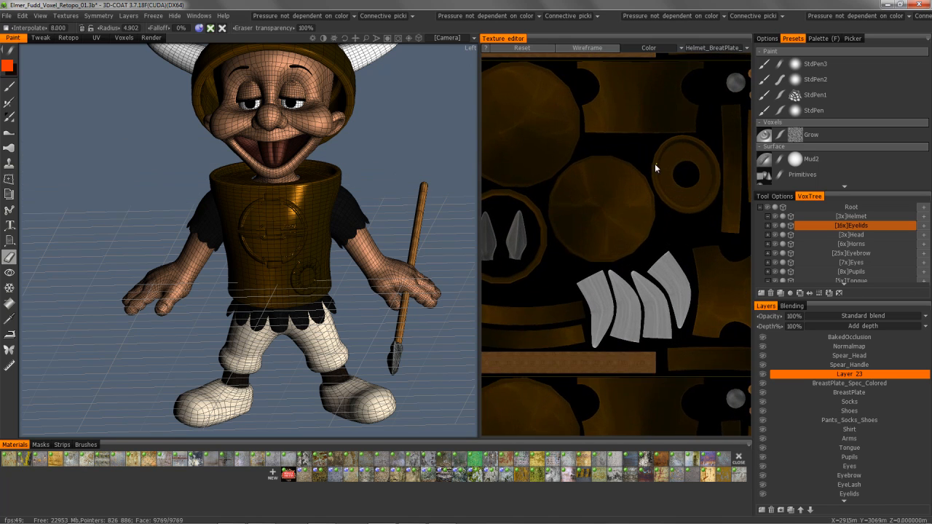
middle_click_drag(623, 170, 545, 173)
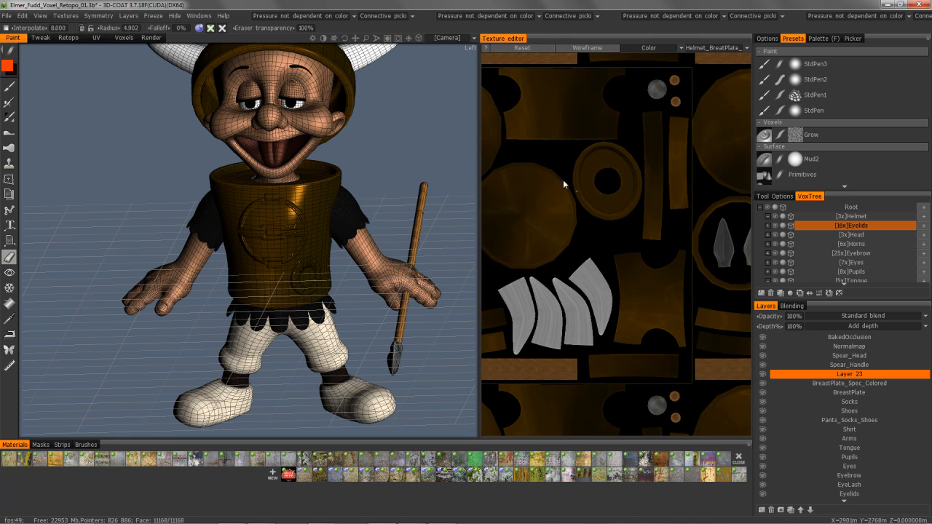
scroll(423, 145, "down", 2)
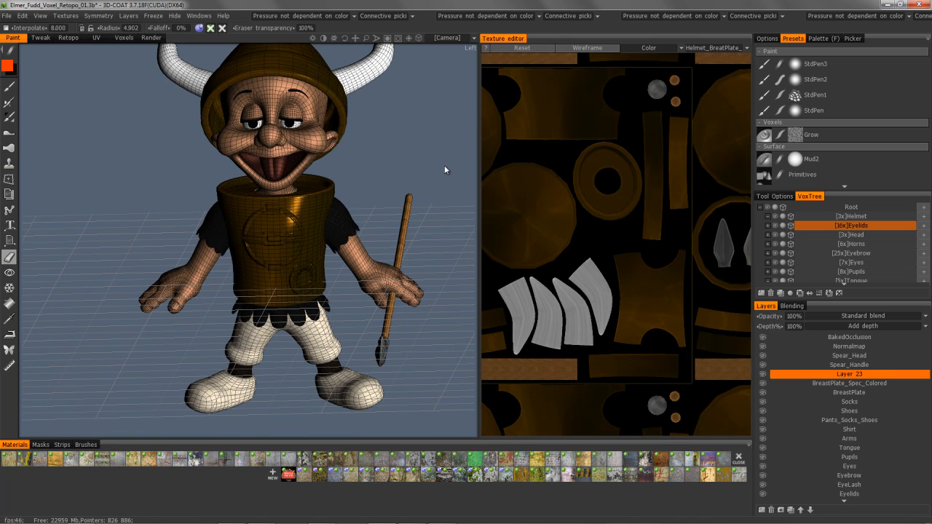
Switch the 3D view to perspective projection and frame the whole character from the front, slightly above
key("KP_5")
right_click_drag(460, 139, 426, 131)
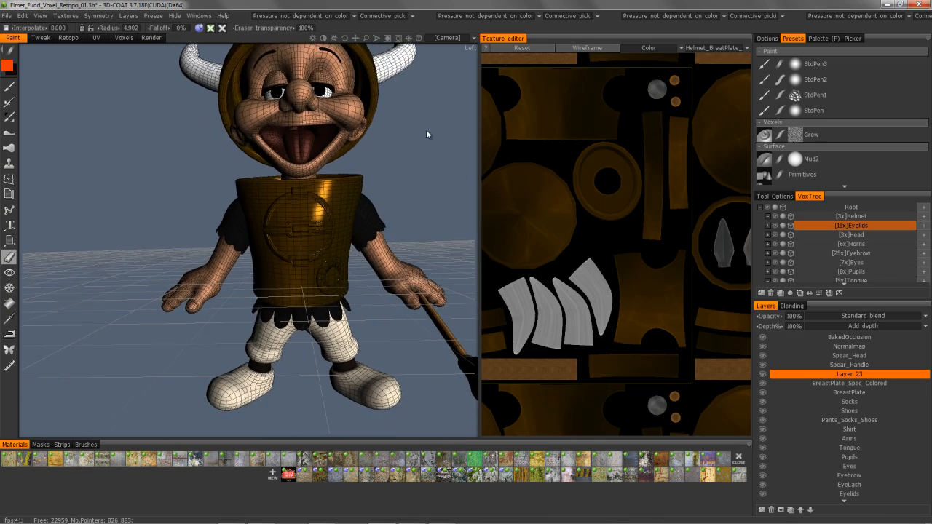
left_click_drag(426, 130, 379, 83)
middle_click_drag(378, 88, 393, 182)
left_click_drag(447, 56, 359, 167)
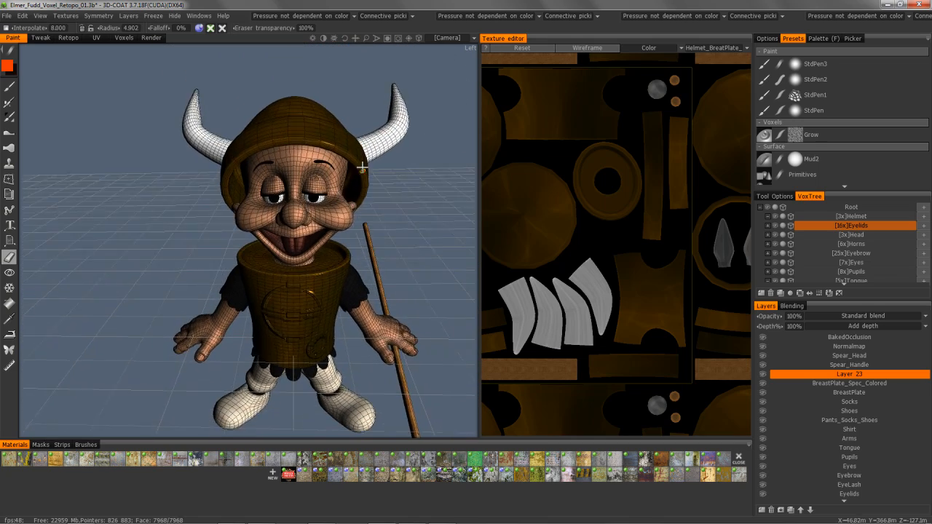
middle_click_drag(359, 167, 347, 154)
Rotate the Stella Artois label overlay a quarter turn, and reposition and resize it over the armour piece in the texture editor
middle_click_drag(621, 252, 586, 176)
scroll(586, 176, "up", 5)
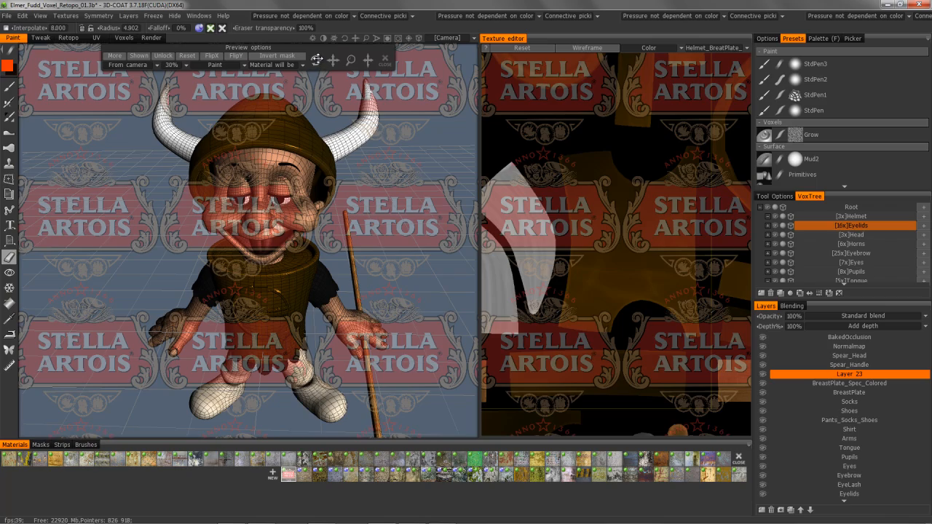
left_click_drag(316, 59, 138, 66)
left_click_drag(315, 62, 142, 66)
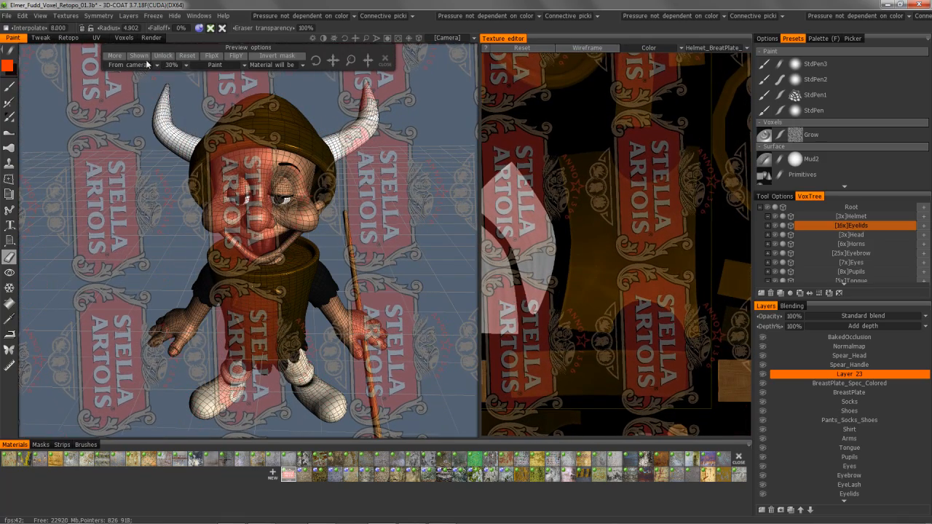
left_click_drag(329, 62, 319, 107)
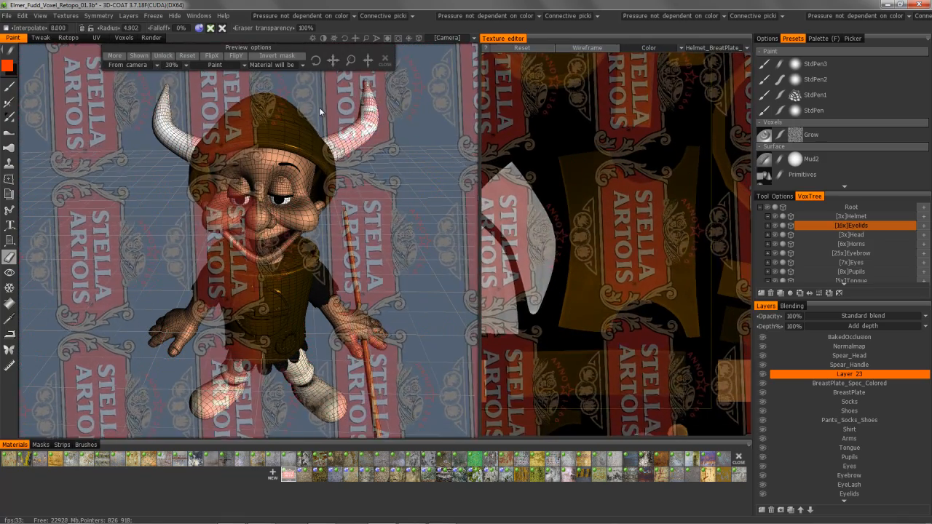
left_click_drag(350, 59, 340, 66)
left_click_drag(371, 61, 315, 60)
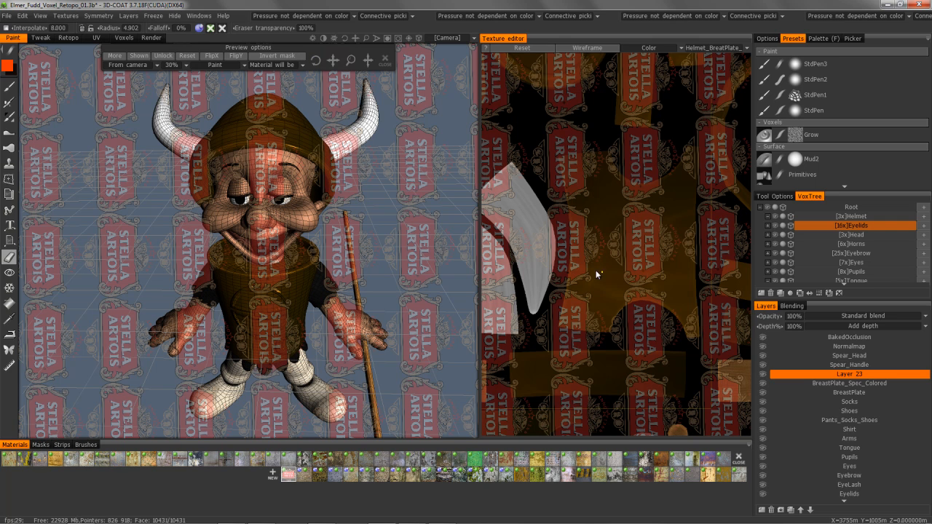
right_click_drag(608, 277, 575, 192, "alt")
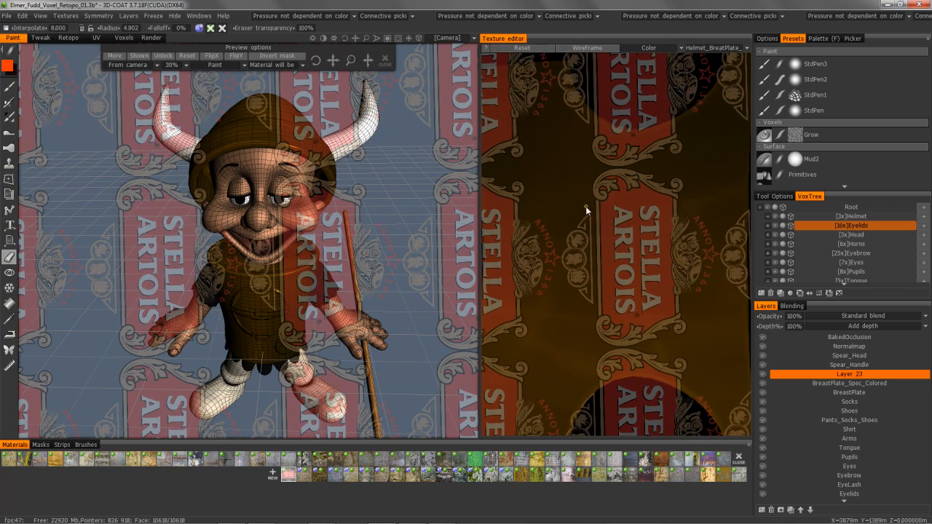
Activate the paint brush and change the foreground colour to white
left_click(9, 87)
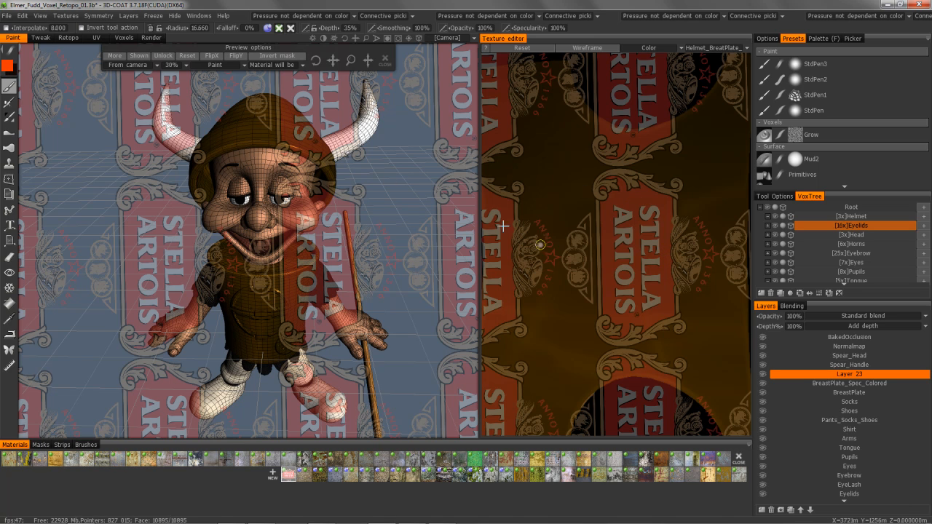
left_click(7, 66)
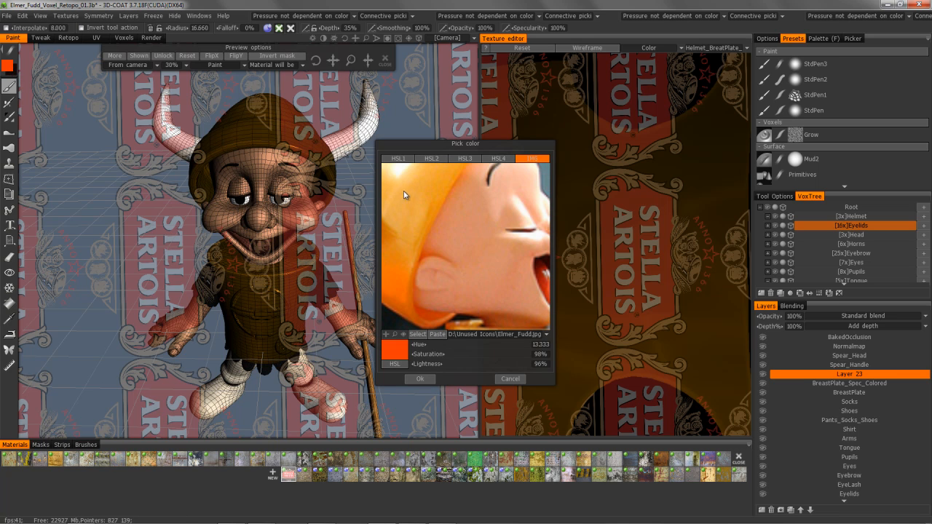
left_click(398, 170)
left_click(400, 166)
left_click(420, 378)
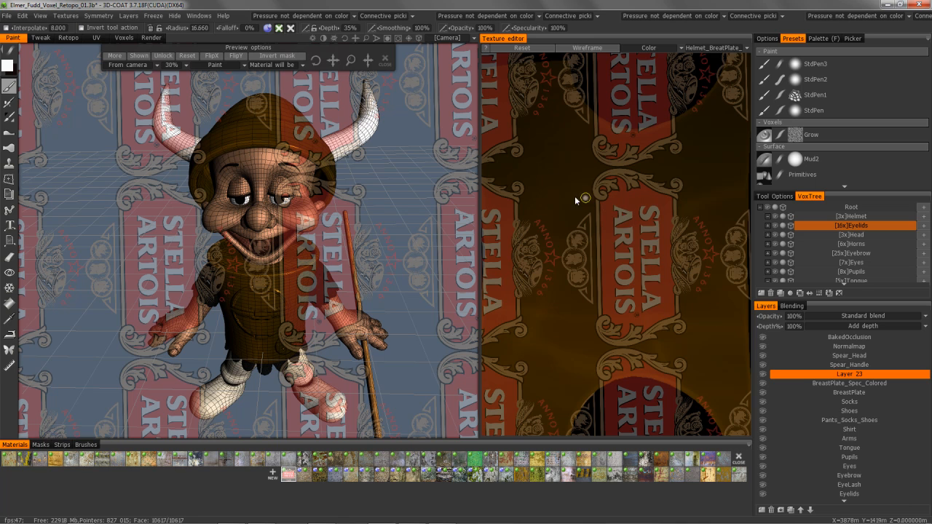
Fill one Stella Artois label onto the armour texture by outlining it with a closed freehand shape in the texture editor
left_click(11, 51)
key("e")
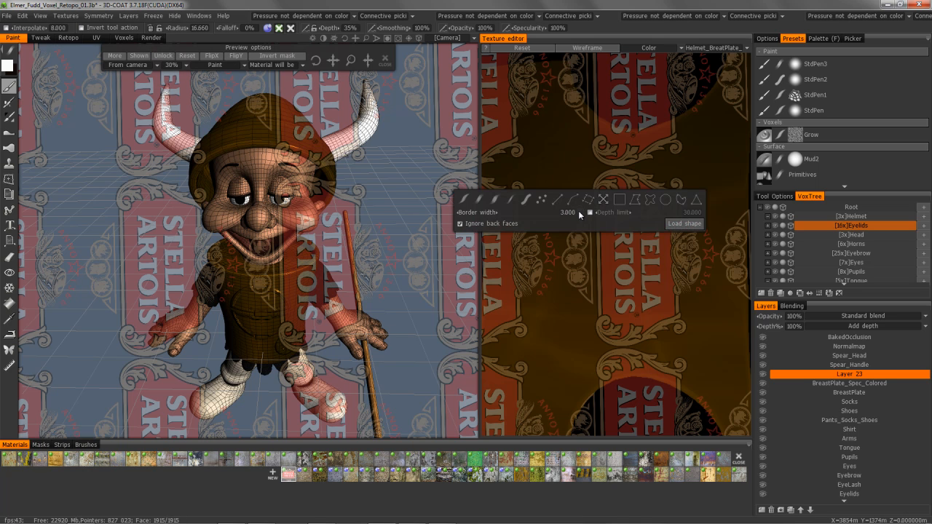
left_click(651, 201)
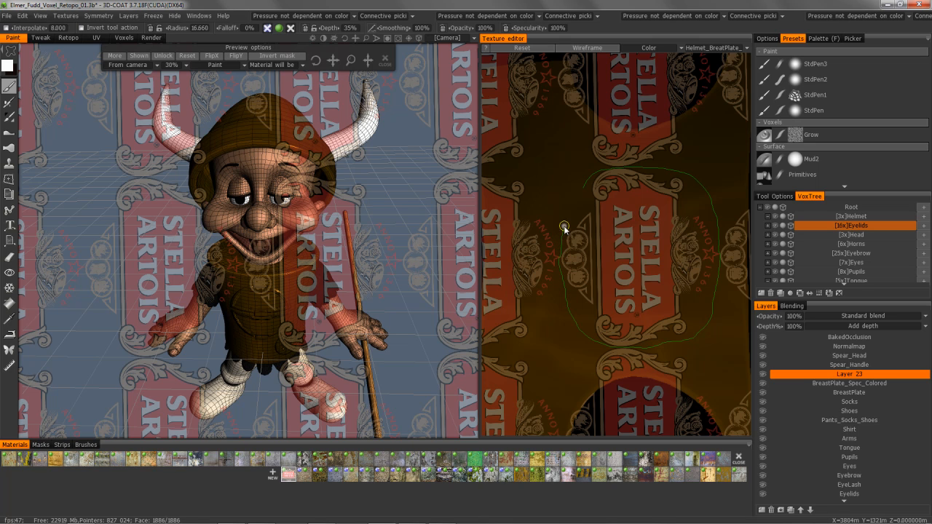
left_click(585, 186)
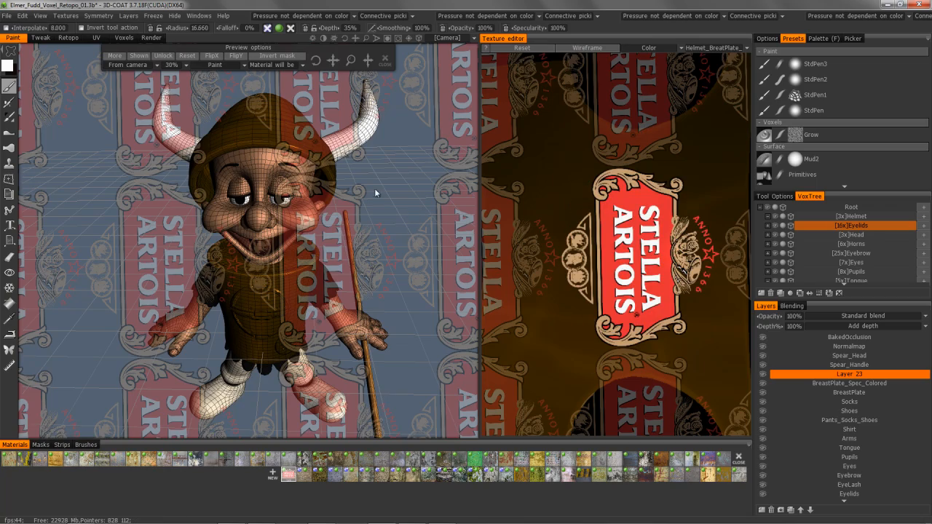
Inspect the Stella Artois label on the back of the breastplate from several angles in the 3D view
mouse_move(354, 215)
left_mouse_down("alt")
mouse_move(299, 222)
mouse_move(365, 241)
mouse_move(259, 255)
mouse_move(267, 253)
left_mouse_up("alt")
middle_click_drag(268, 253, 416, 250, "alt")
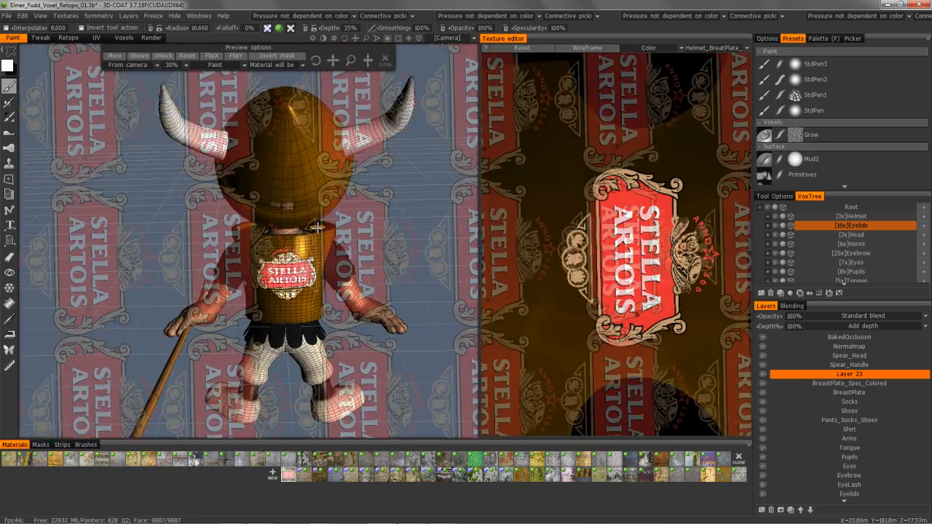
right_click_drag(417, 249, 438, 96, "alt")
middle_click_drag(438, 96, 361, 99, "alt")
left_click_drag(360, 99, 377, 128, "alt")
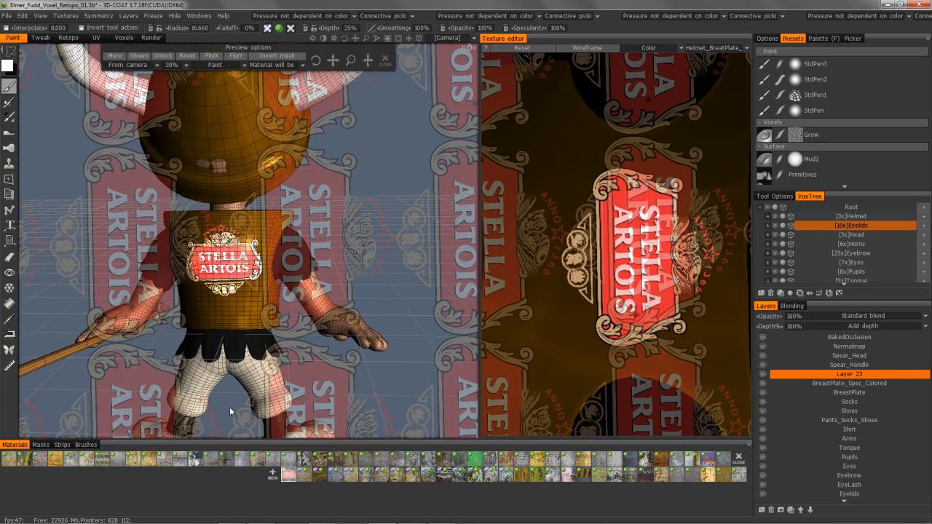
left_click_drag(418, 227, 610, 171, "alt")
middle_click_drag(610, 171, 611, 91, "alt")
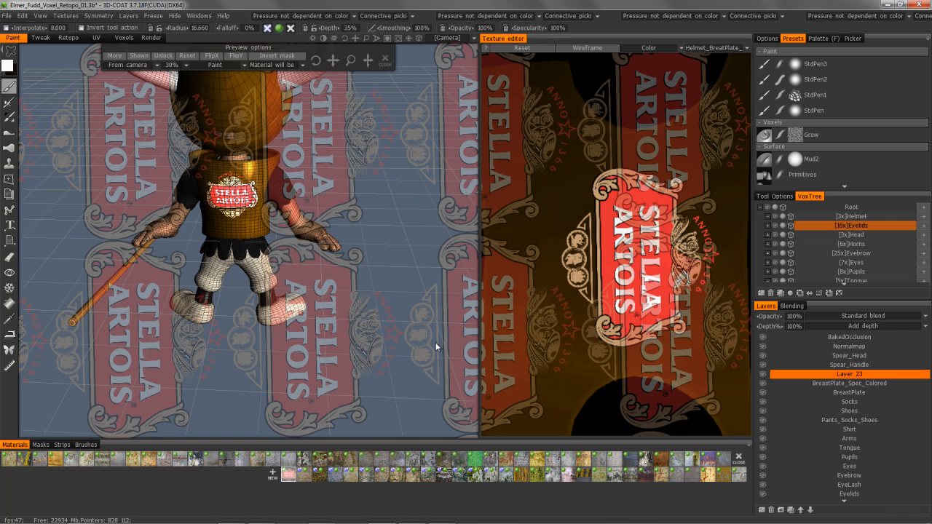
Replace the label material with the stone brick material and set the material thumbnails to Huge
left_click(385, 60)
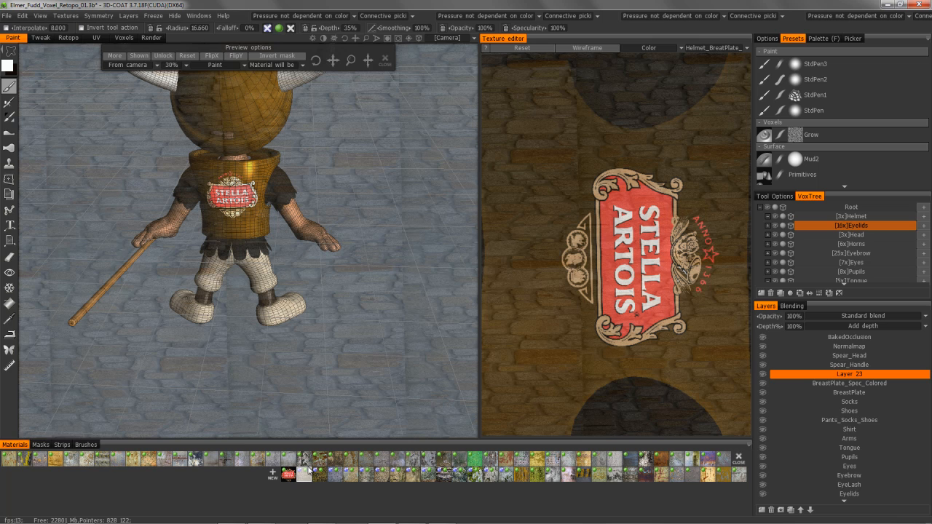
right_click(748, 445)
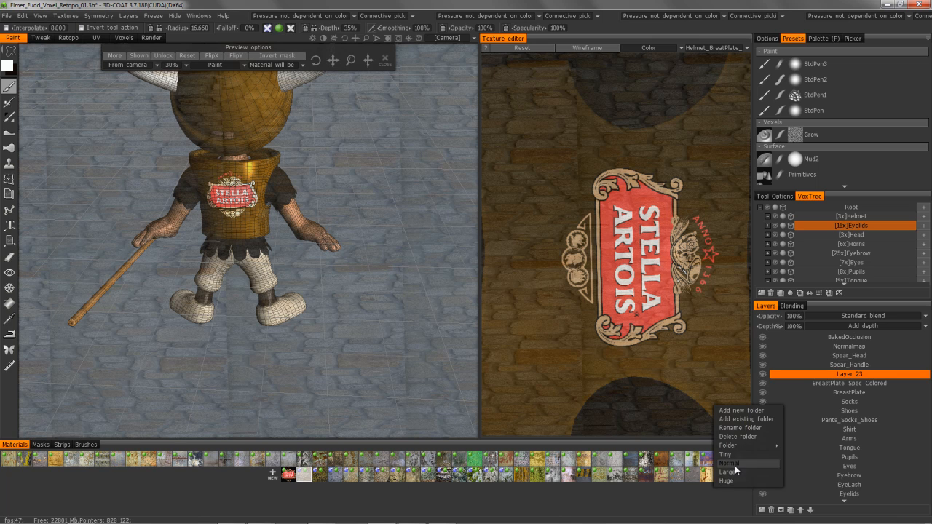
left_click(735, 480)
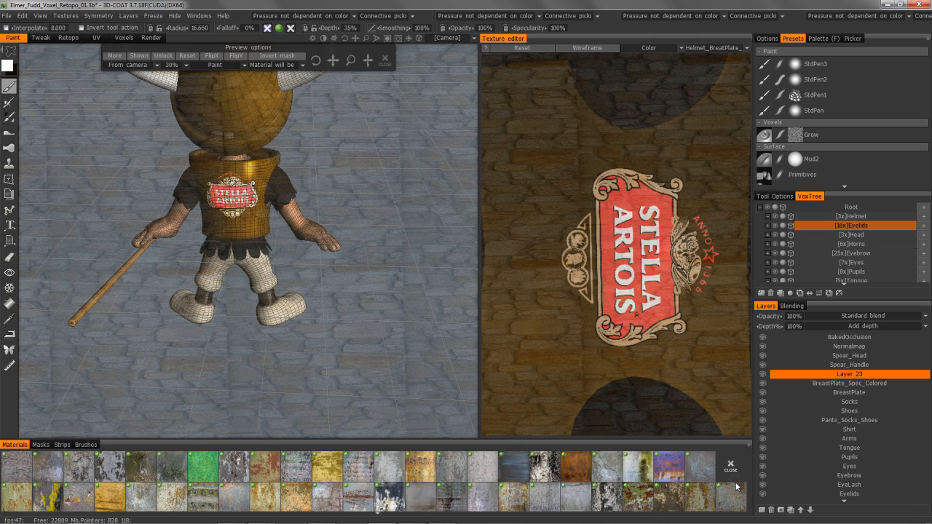
scroll(362, 490, "down", 3)
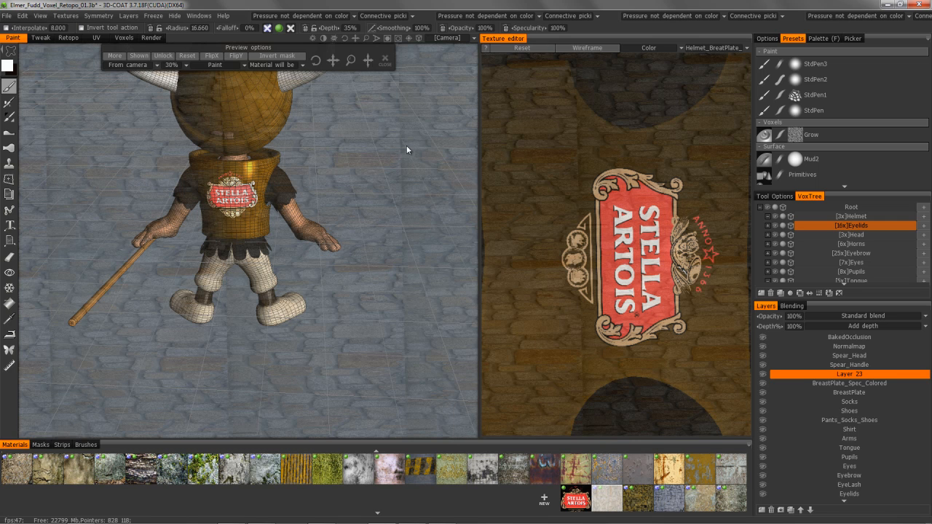
Review the depth, colour and specular texture assignments of the active stone material and accept them
mouse_move(272, 34)
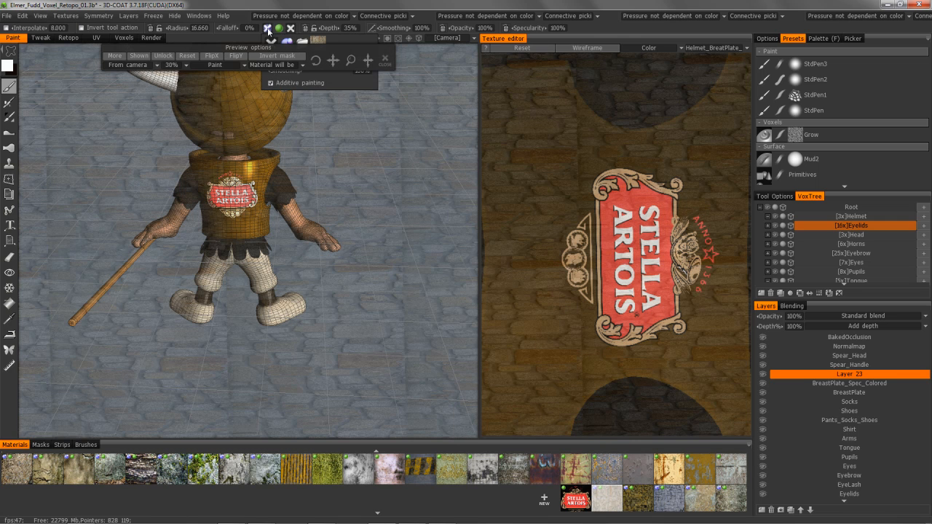
right_click(607, 500)
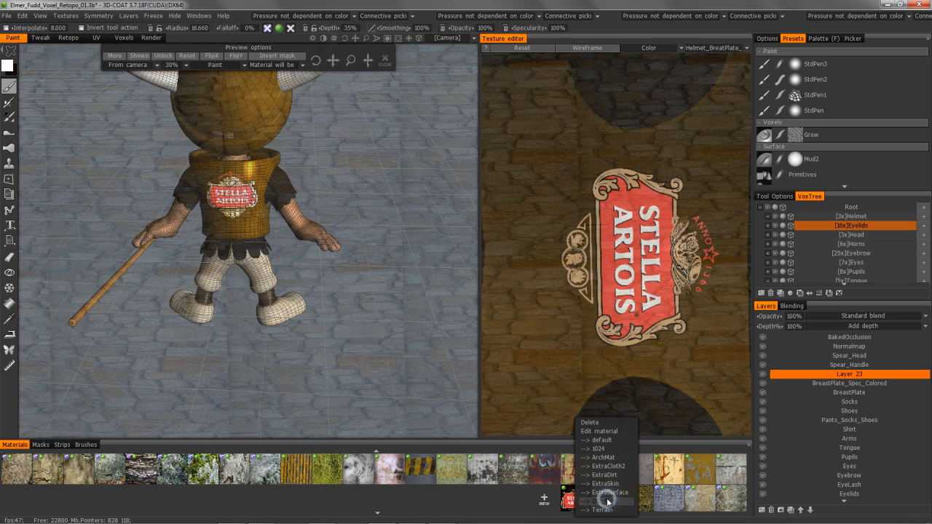
left_click(606, 433)
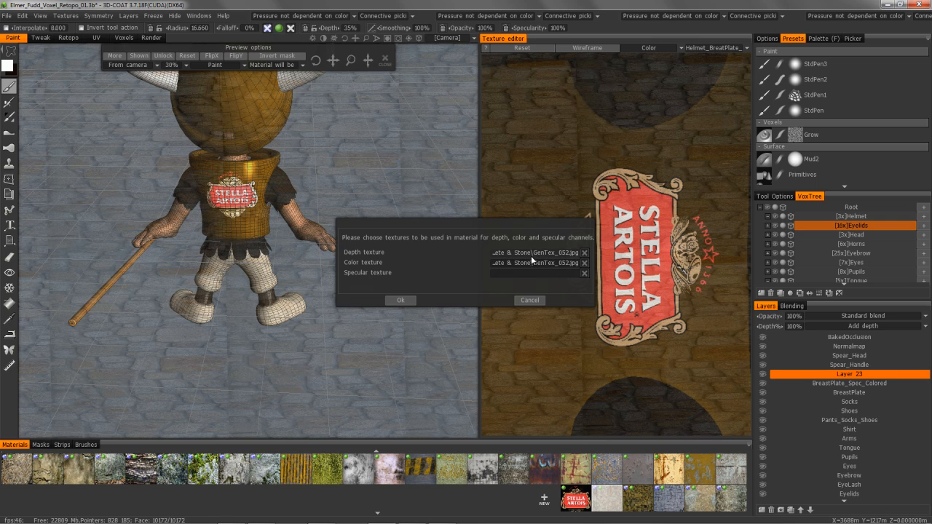
left_click(403, 299)
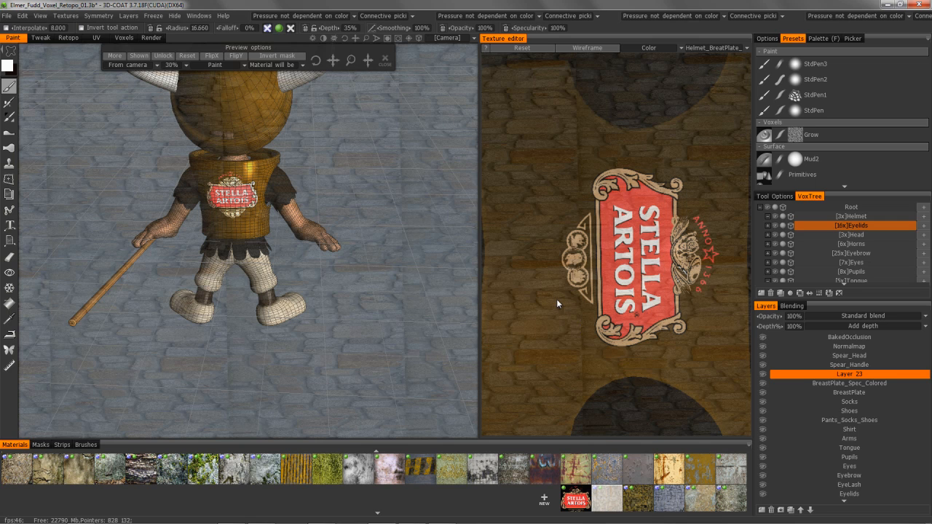
Enable depth painting together with colour and set up a freehand brush stroke with a radius of about 80.6
left_click(268, 29)
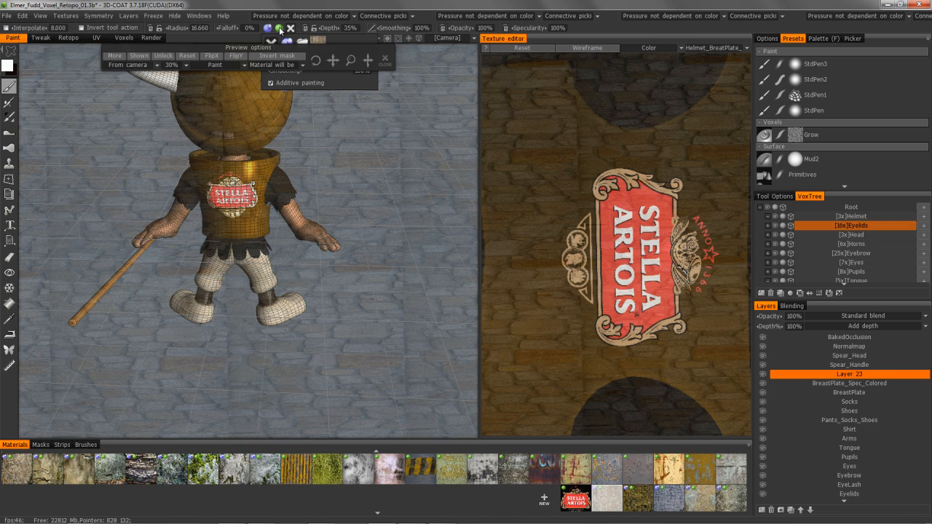
left_click(280, 30)
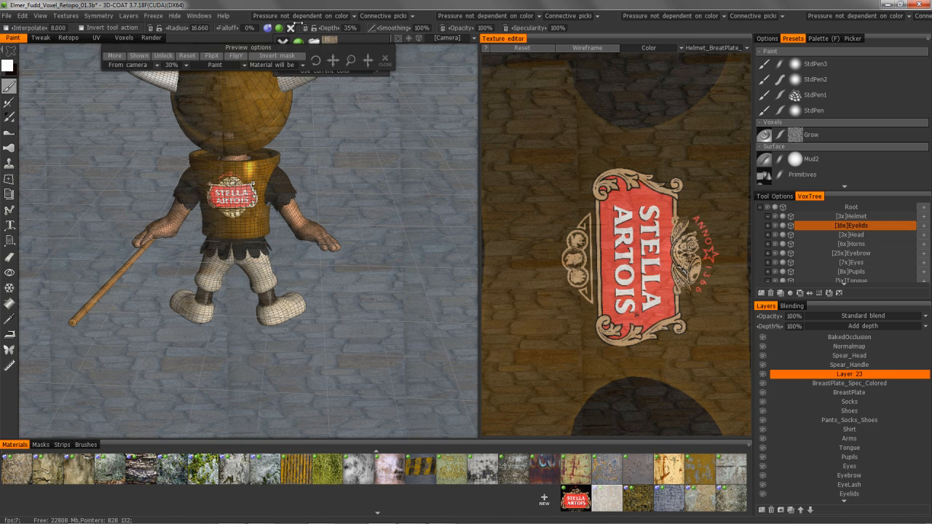
right_click_drag(519, 201, 546, 201)
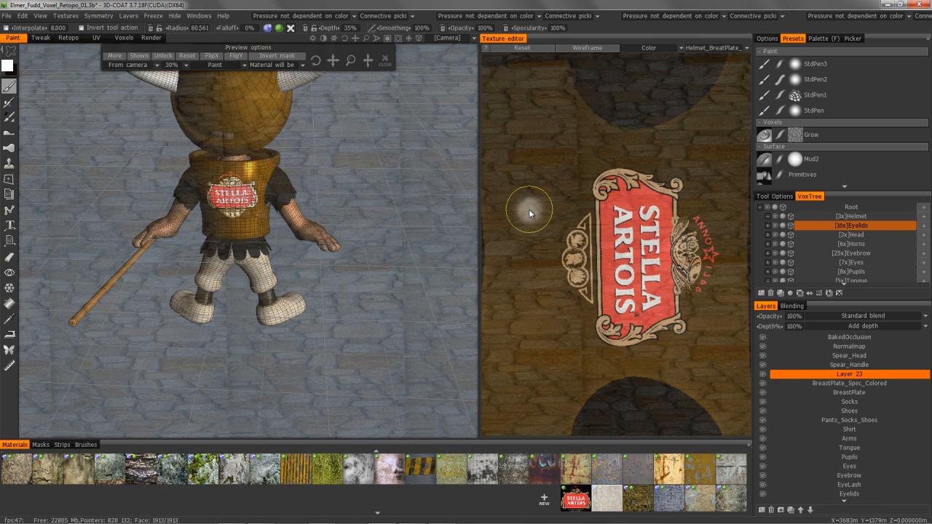
left_click(11, 52)
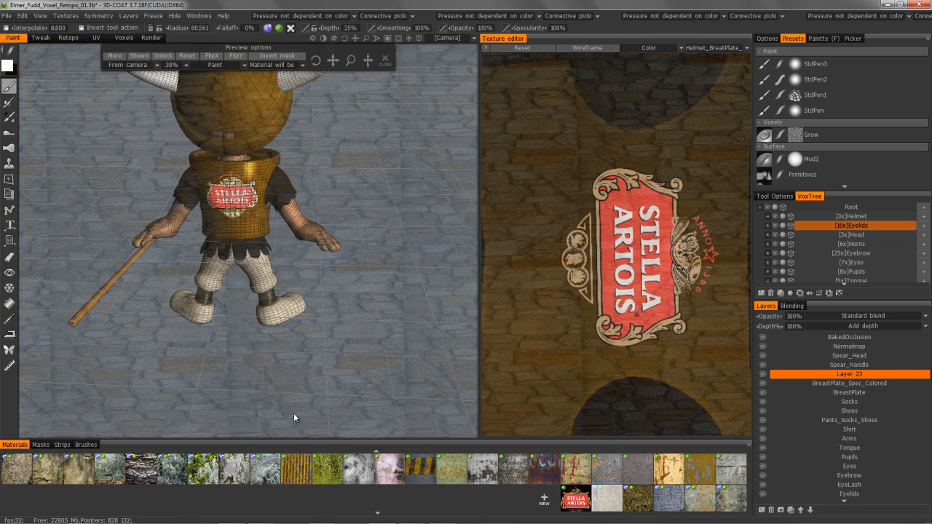
Paint the stone brick material at 73% depth onto the armour texture beside the label's three-medallion ornament
left_click(41, 445)
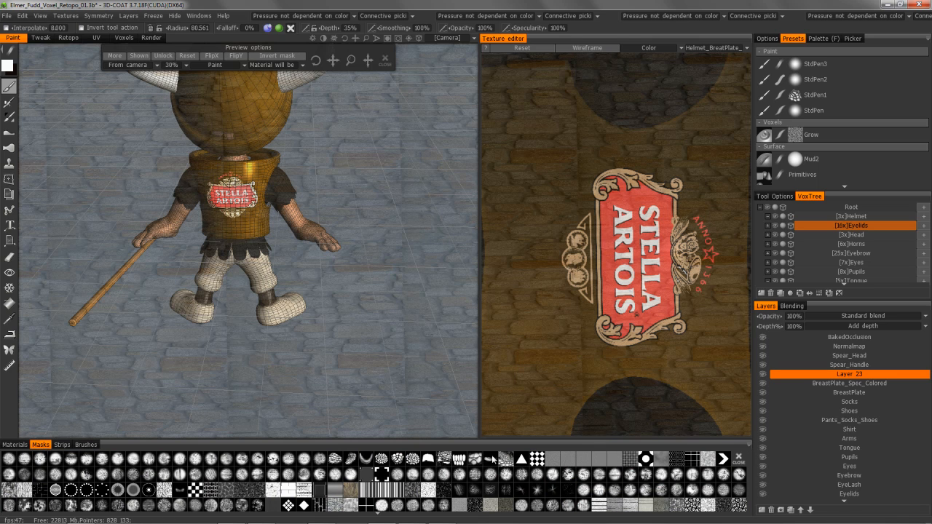
left_click(62, 445)
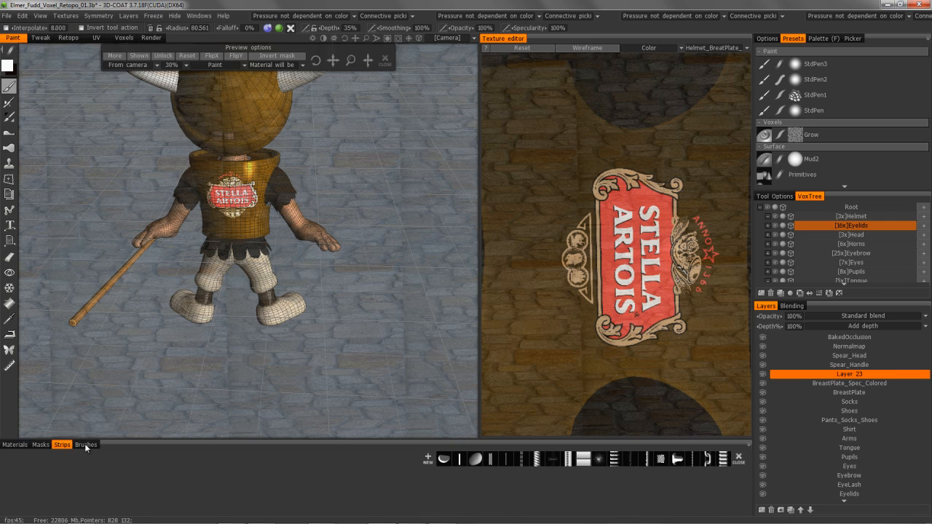
left_click(85, 445)
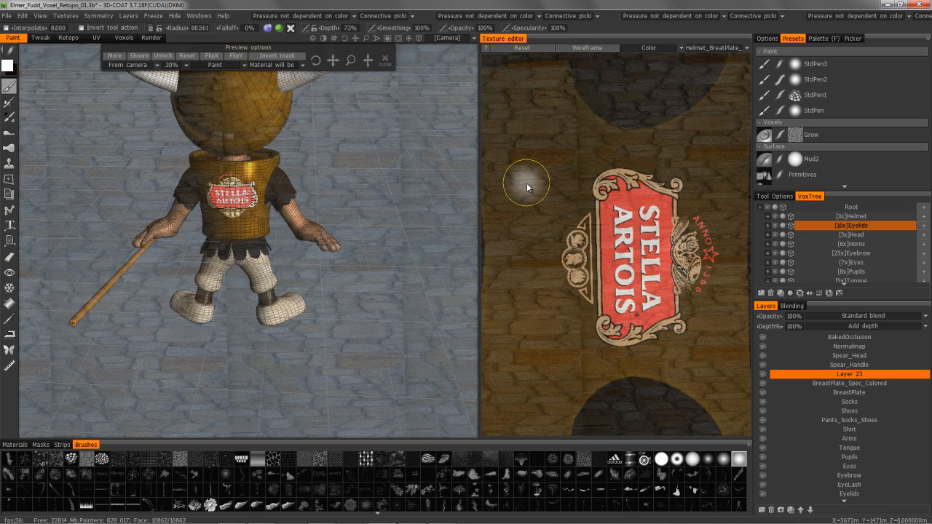
mouse_move(527, 185)
left_mouse_down()
mouse_move(542, 189)
mouse_move(524, 179)
mouse_move(541, 199)
mouse_move(534, 225)
left_mouse_up()
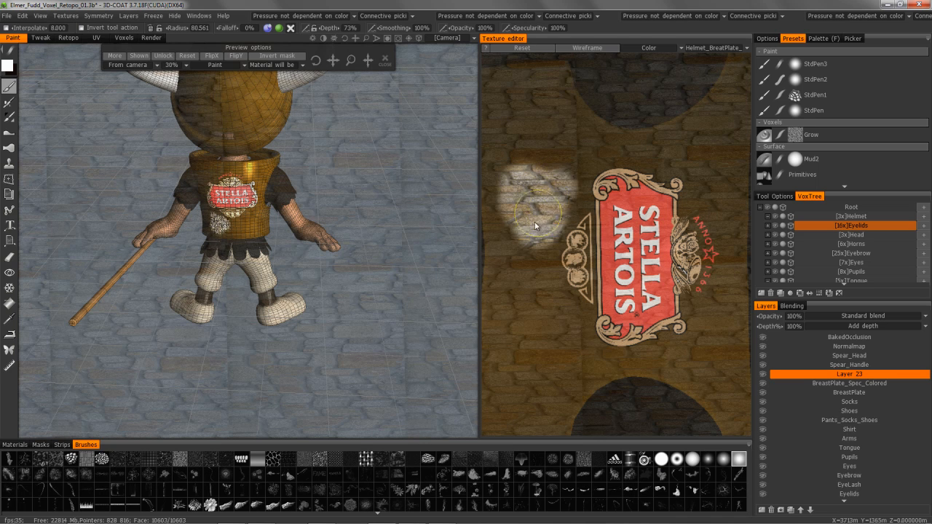
left_click_drag(560, 327, 570, 328)
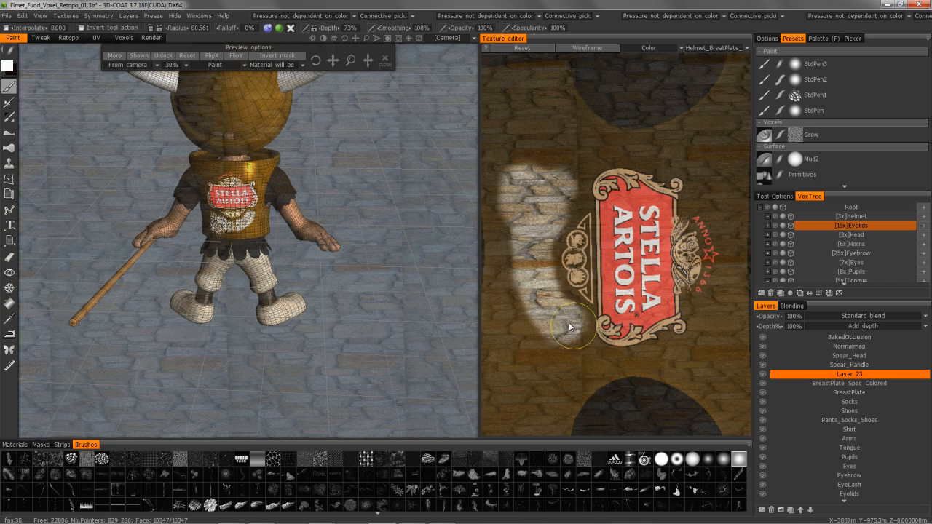
mouse_move(525, 297)
left_mouse_down()
mouse_move(512, 186)
mouse_move(510, 342)
mouse_move(518, 166)
mouse_move(570, 190)
left_mouse_up()
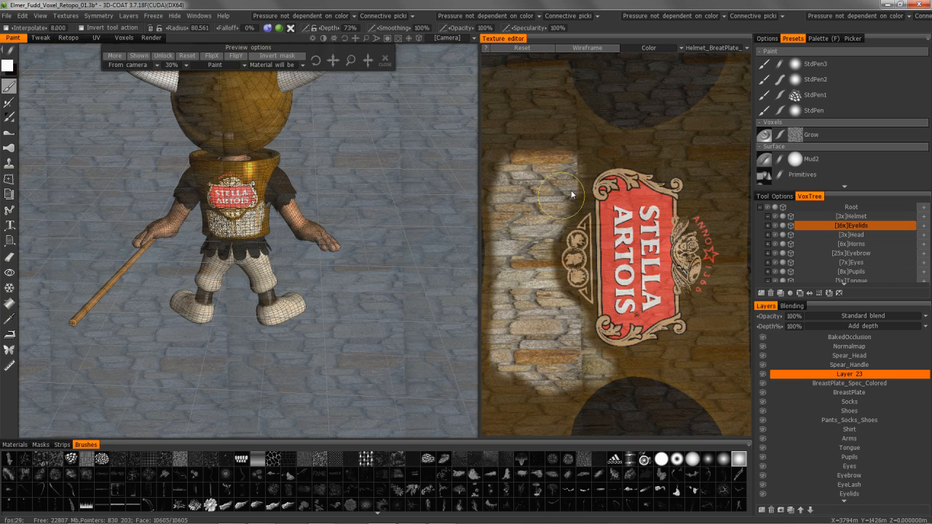
mouse_move(511, 171)
left_mouse_down()
mouse_move(509, 360)
mouse_move(534, 375)
left_mouse_up()
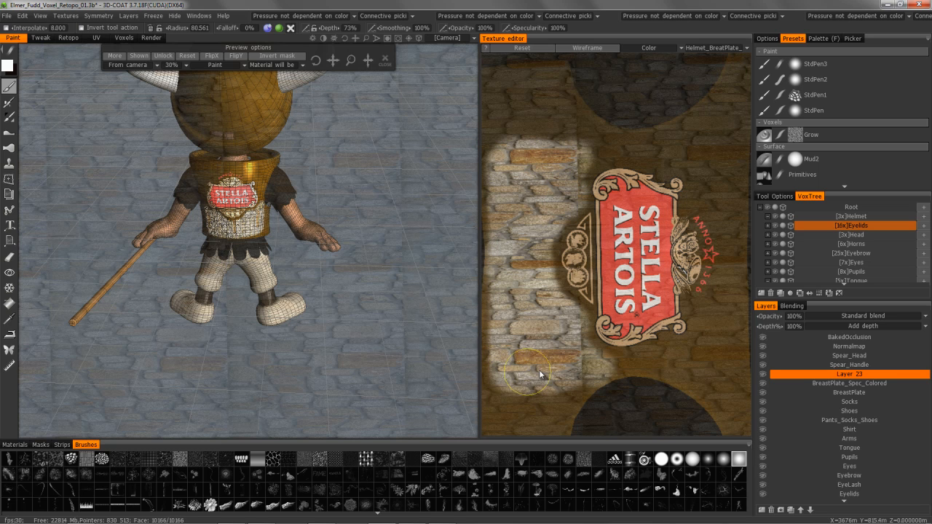
Inspect the painted stone relief on the lower back of the breastplate up close in the 3D view
left_click_drag(285, 227, 323, 247)
scroll(327, 241, "up", 5)
scroll(331, 246, "down", 3)
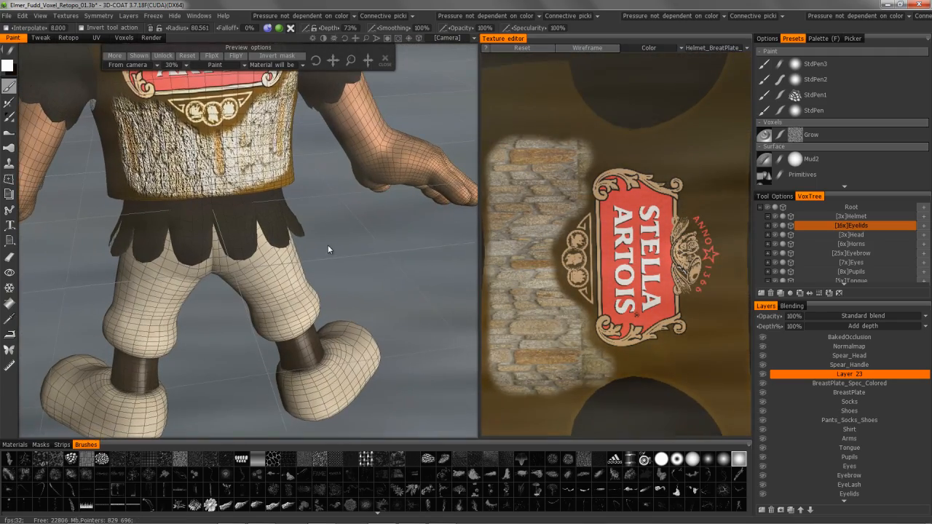
mouse_move(326, 220)
left_mouse_down()
mouse_move(342, 207)
mouse_move(408, 278)
mouse_move(405, 191)
mouse_move(371, 175)
mouse_move(385, 243)
mouse_move(530, 239)
mouse_move(411, 244)
left_mouse_up()
scroll(404, 239, "up", 5)
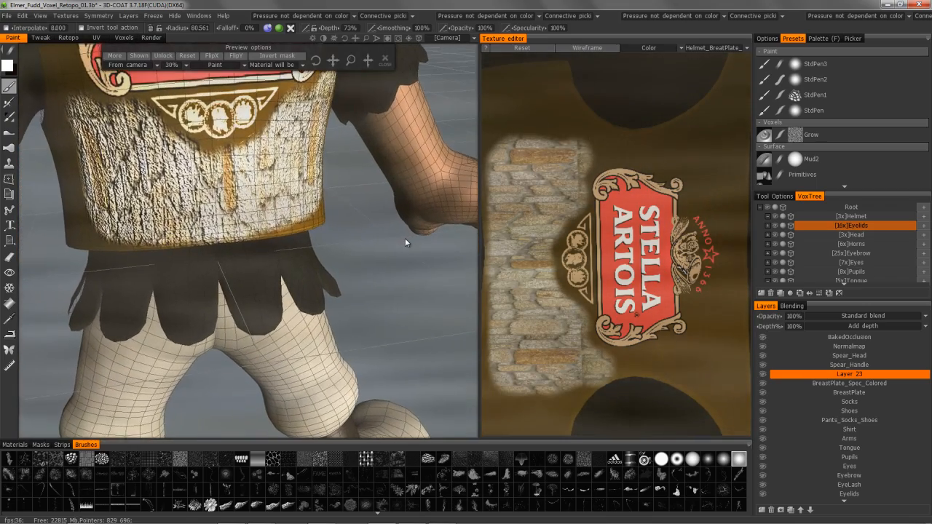
left_click_drag(405, 240, 240, 198)
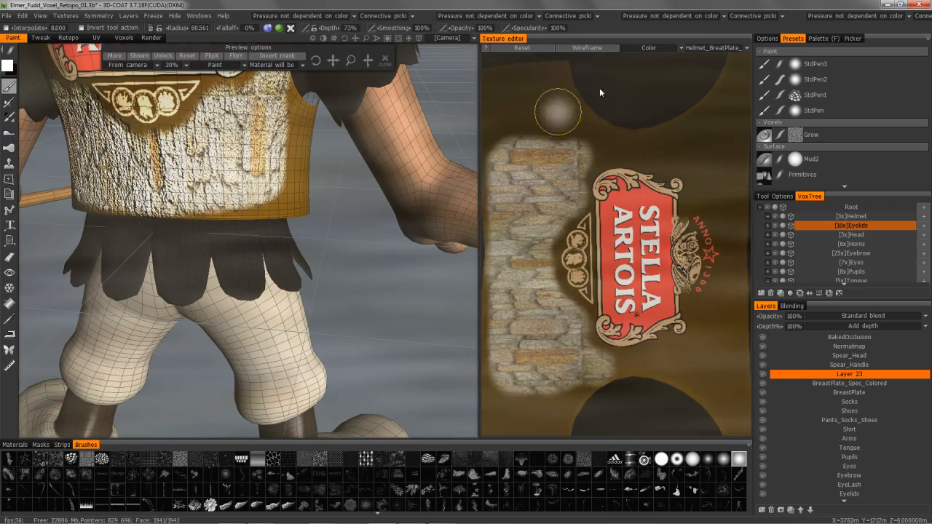
Check the stone relief in the texture editor's normals channel and return to the colour channel
left_click(647, 55)
left_click(637, 65)
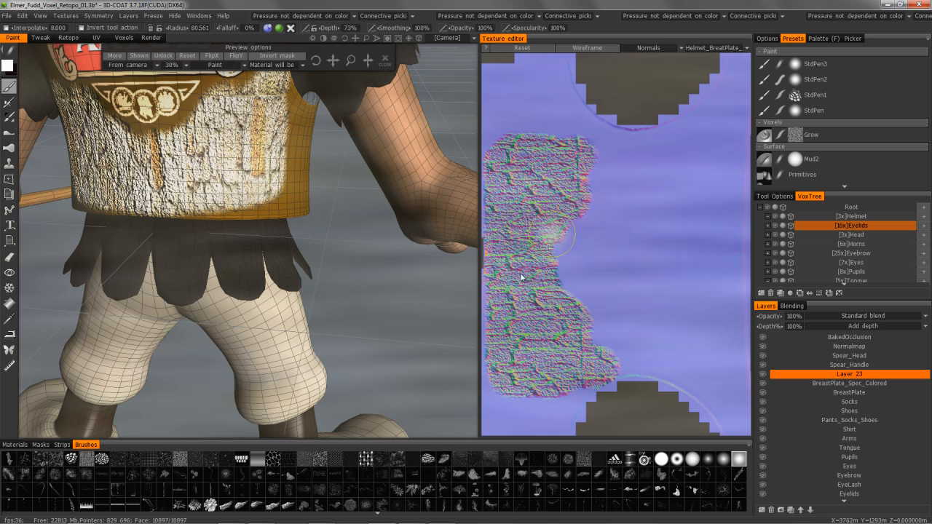
left_click(647, 48)
left_click(650, 55)
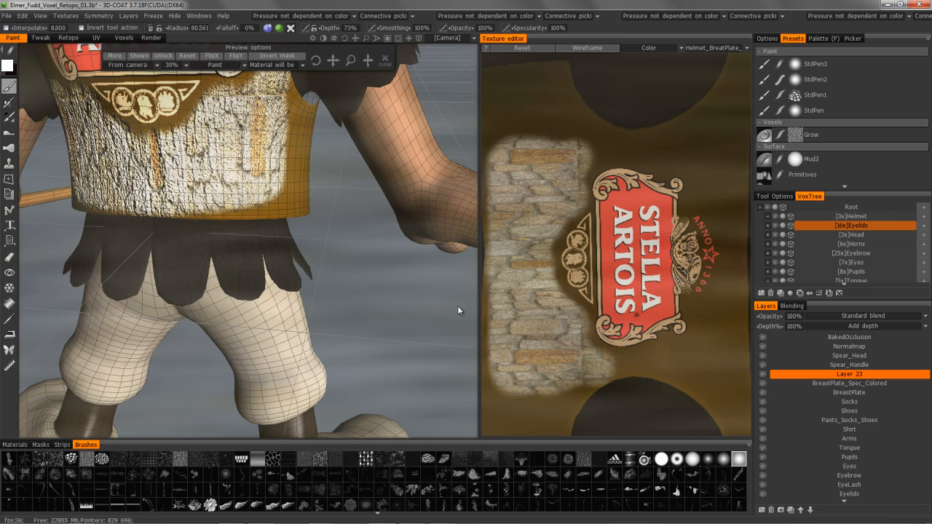
Turn off the stone material and reduce the brush radius to about 18.65 over the front of the breastplate
left_click(15, 444)
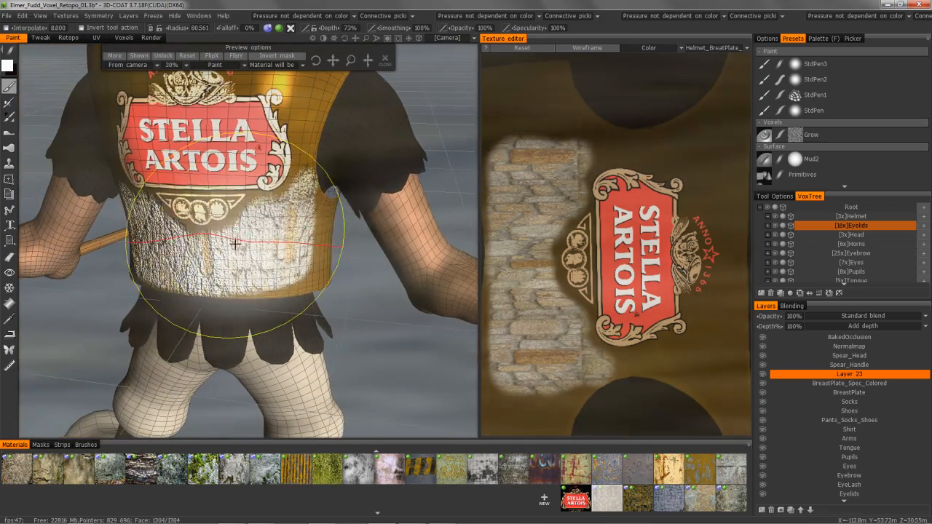
right_click_drag(270, 238, 220, 235)
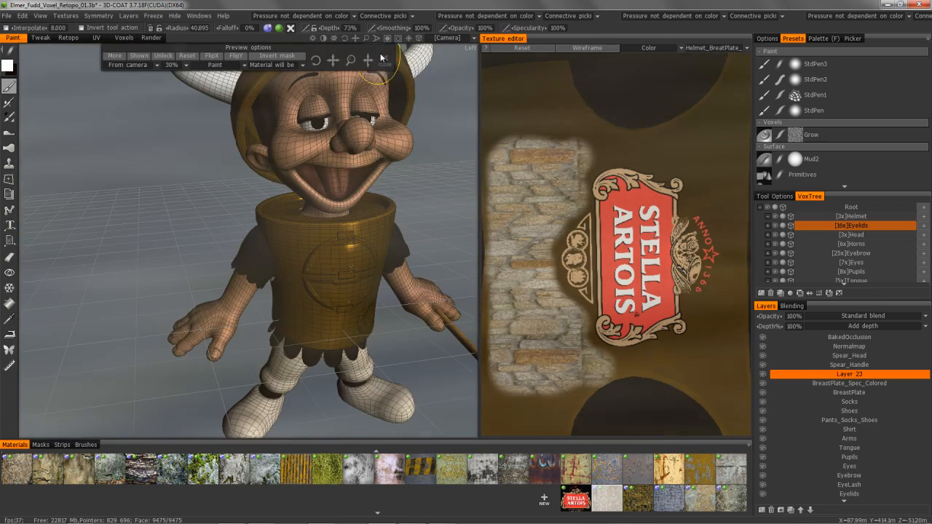
left_click(385, 61)
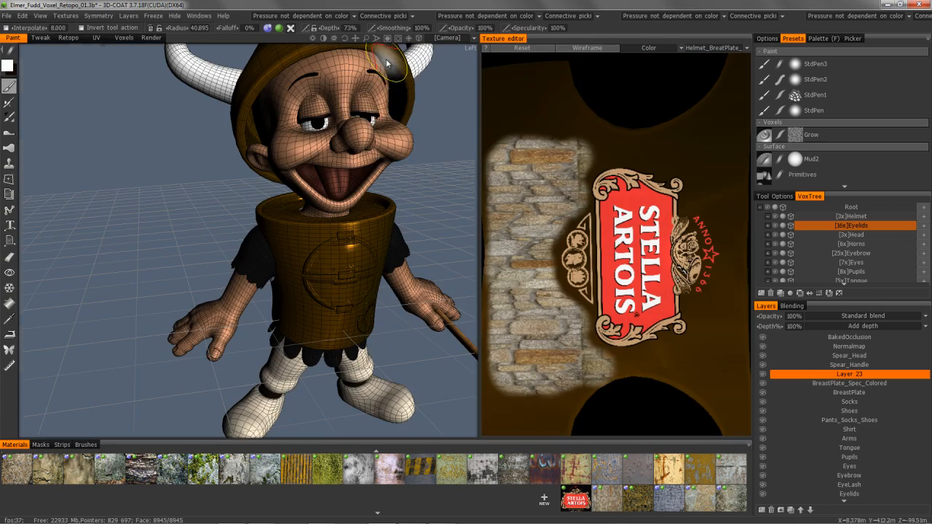
right_click_drag(328, 265, 310, 264)
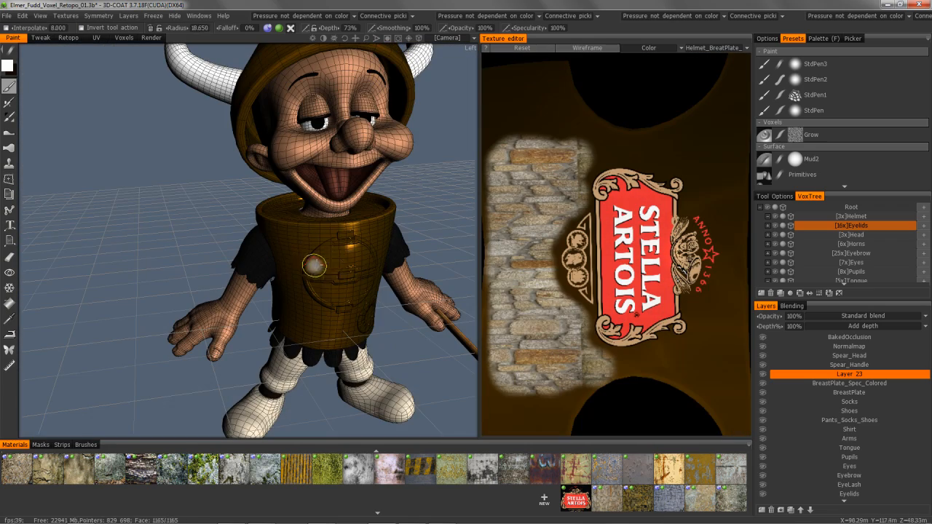
Display the brush alphas and choose a freehand stroke mode for the paint brush
left_click(86, 444)
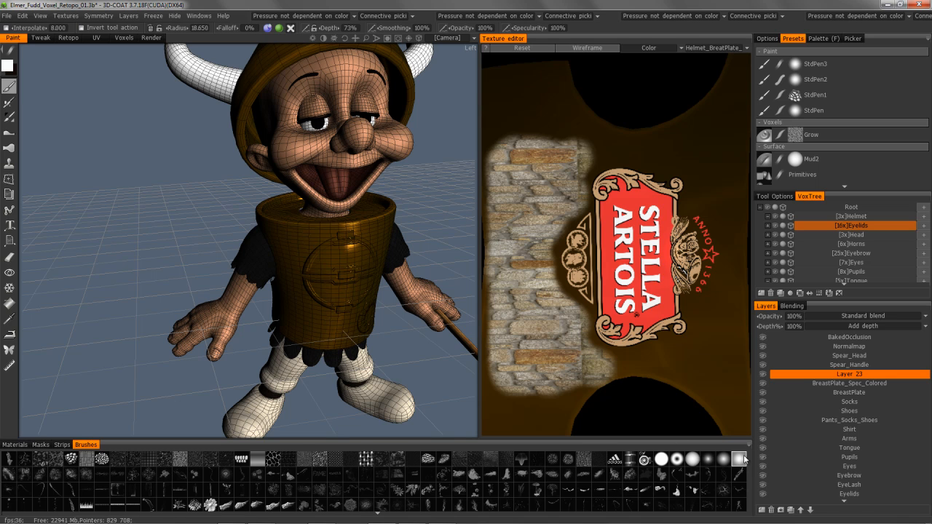
right_click(179, 473)
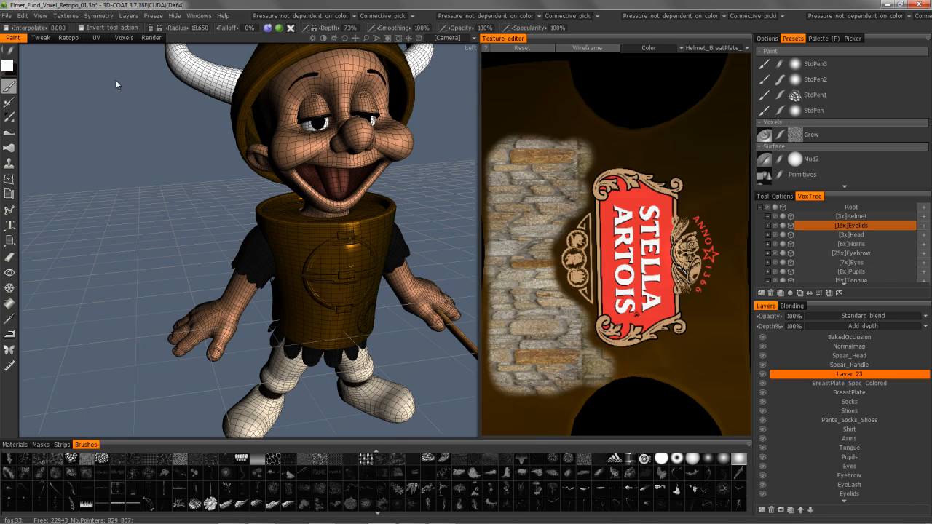
left_click(10, 50)
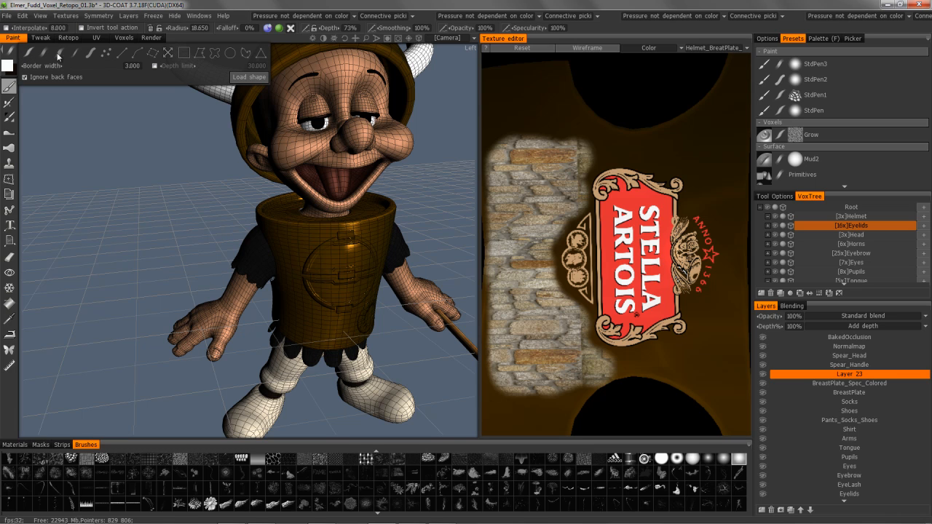
left_click(66, 51)
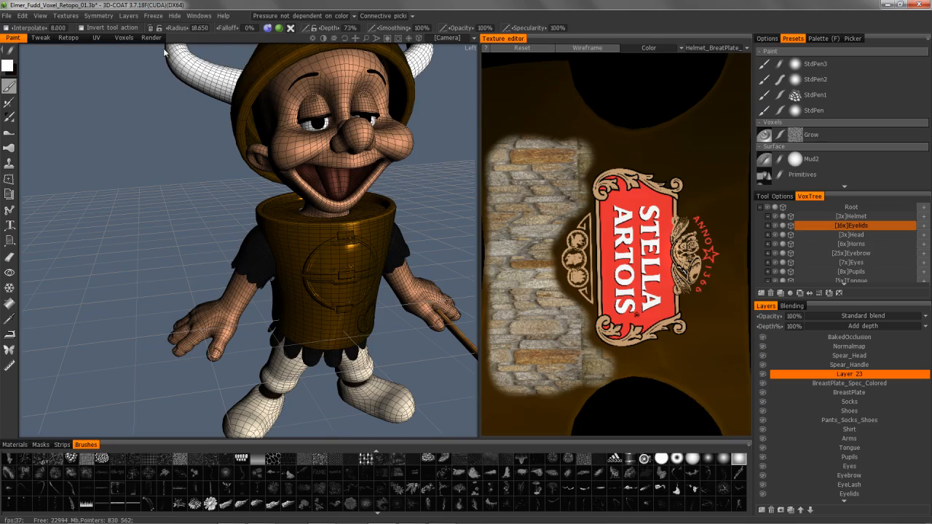